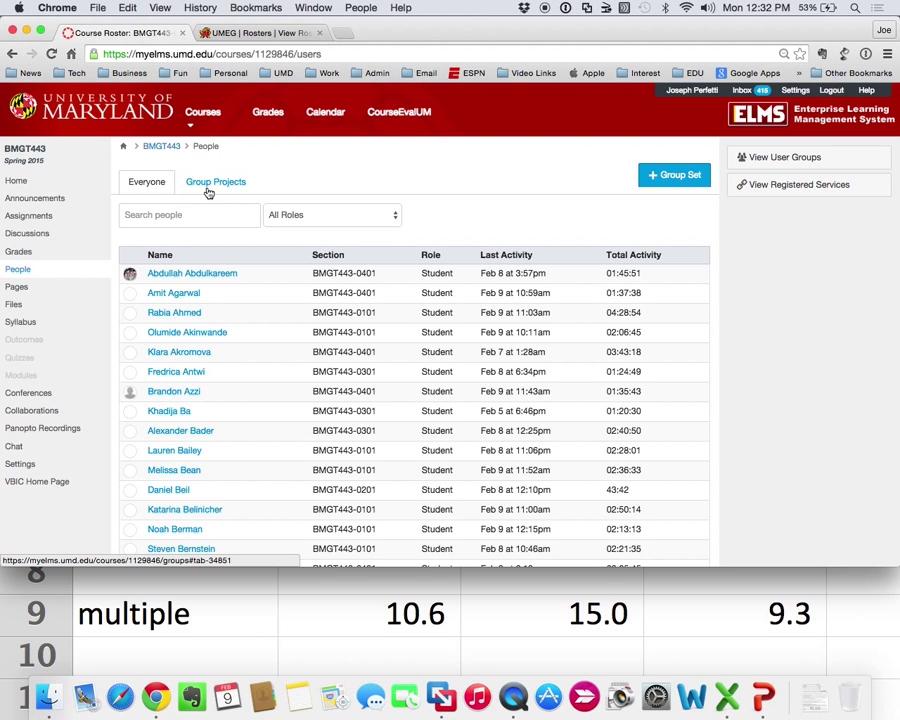
Open the Group Projects set and expand 201 - Group Project 12 to check its members and their sections.
left_click(208, 190)
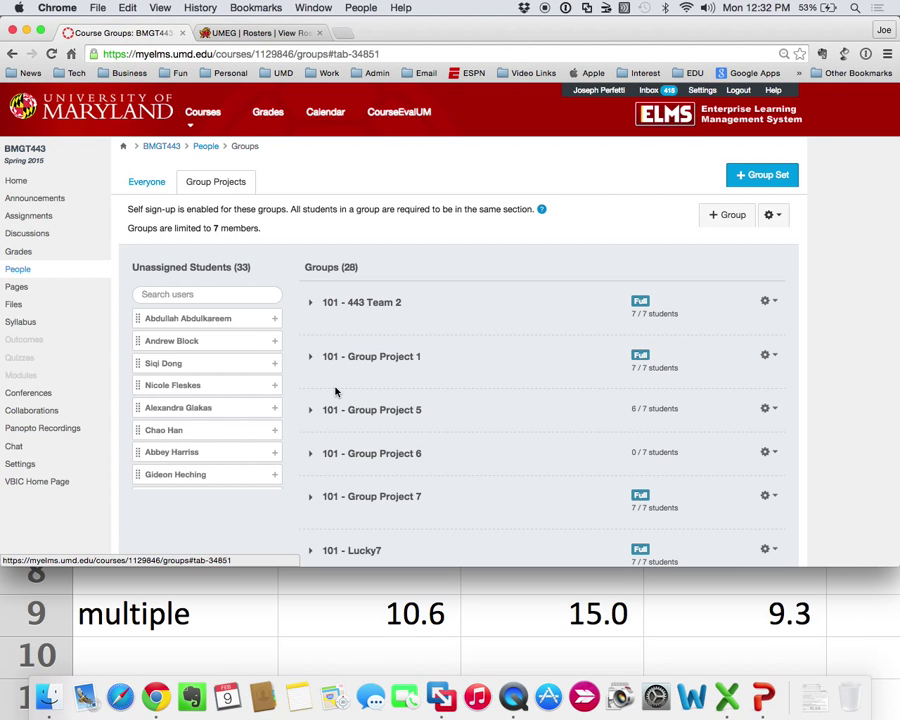
scroll(498, 368, "down", 8)
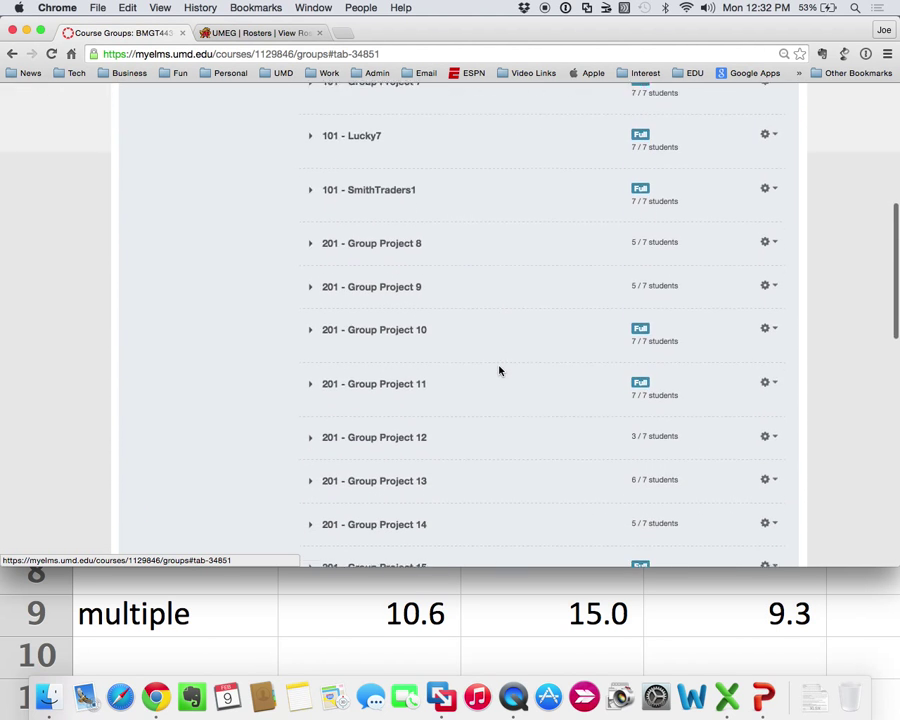
scroll(500, 370, "down", 2)
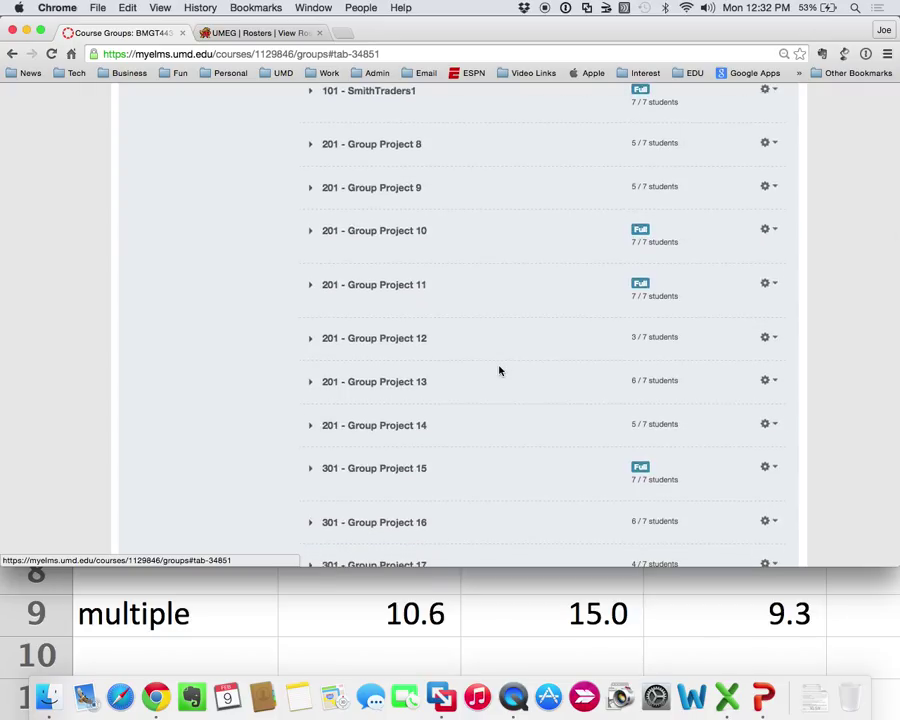
scroll(499, 370, "up", 1)
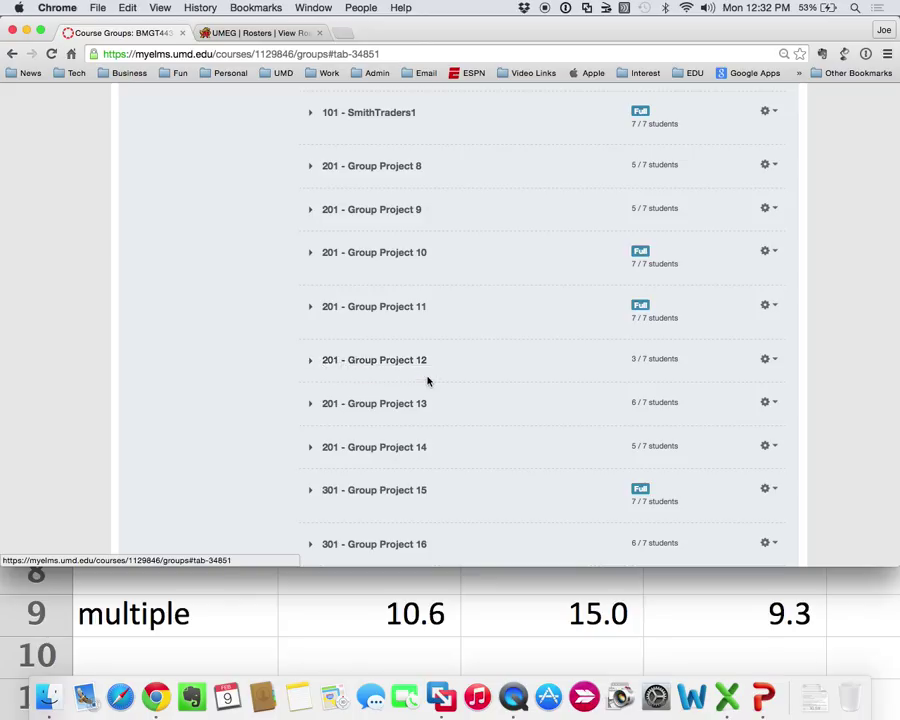
left_click(311, 366)
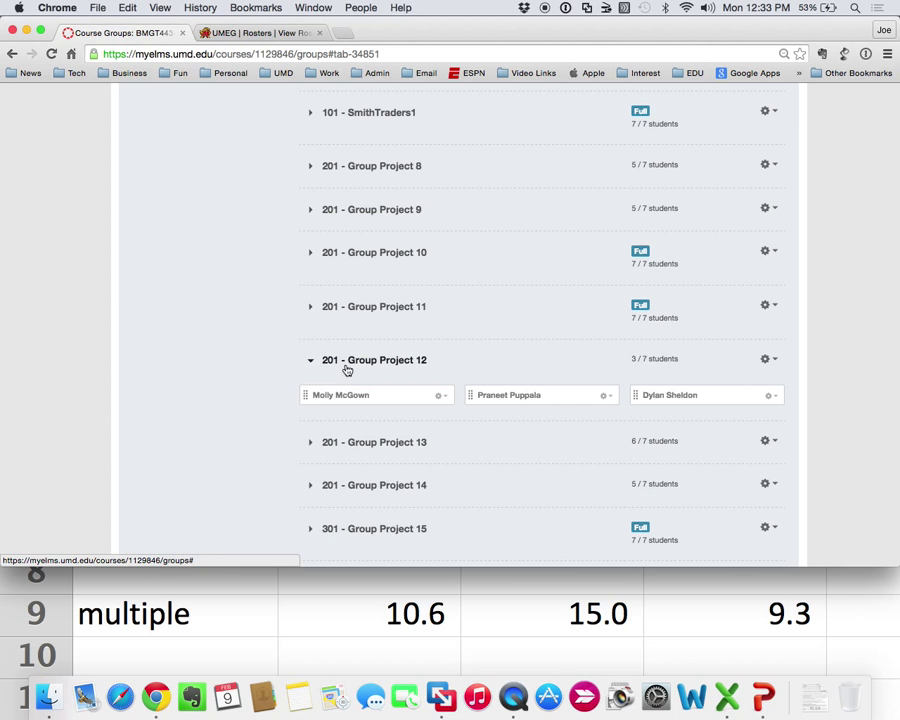
mouse_move(633, 398)
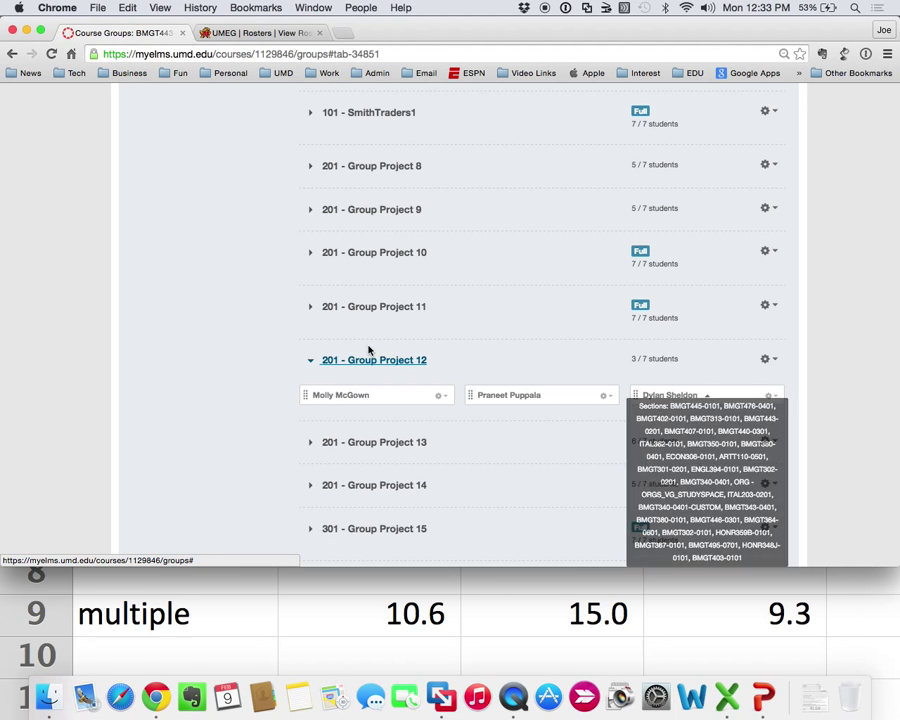
Assign the section 0201 student who is tenth from the end of the unassigned students to 201 - Group Project 12.
scroll(367, 346, "up", 10)
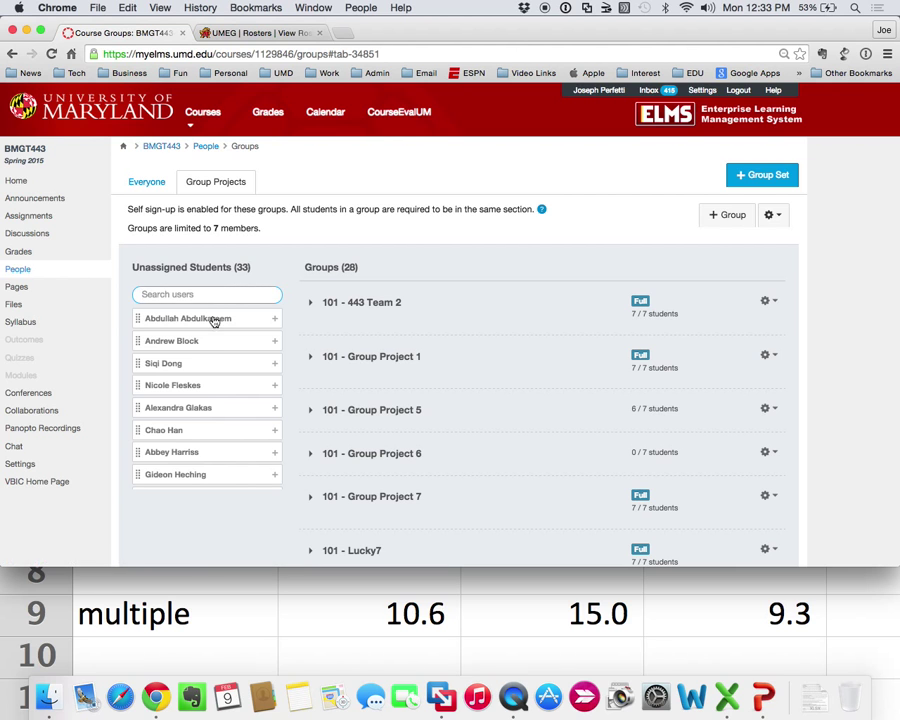
scroll(217, 348, "down", 10)
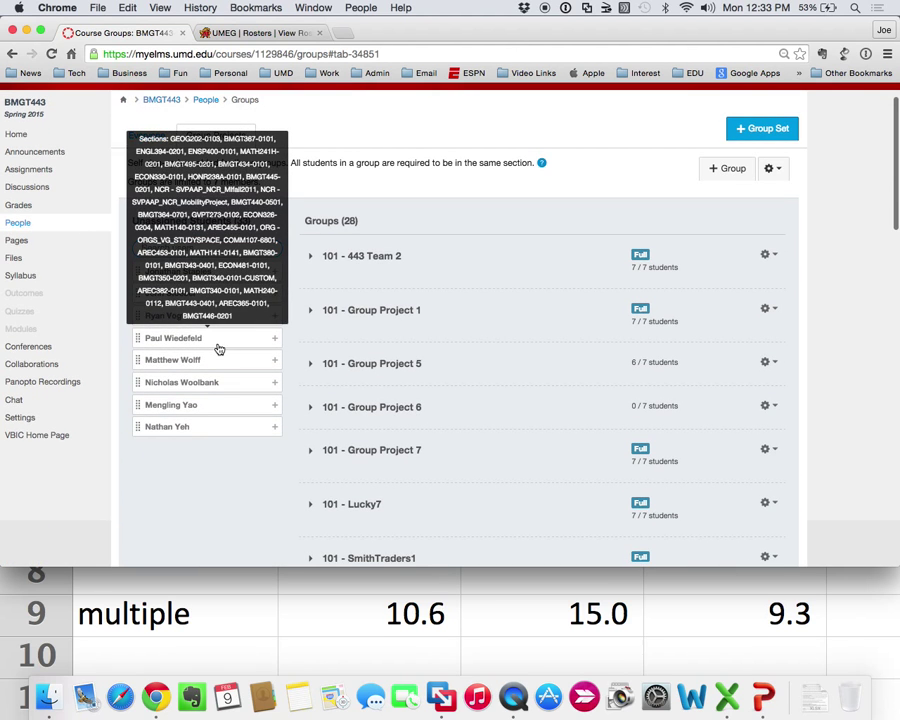
scroll(217, 348, "up", 5)
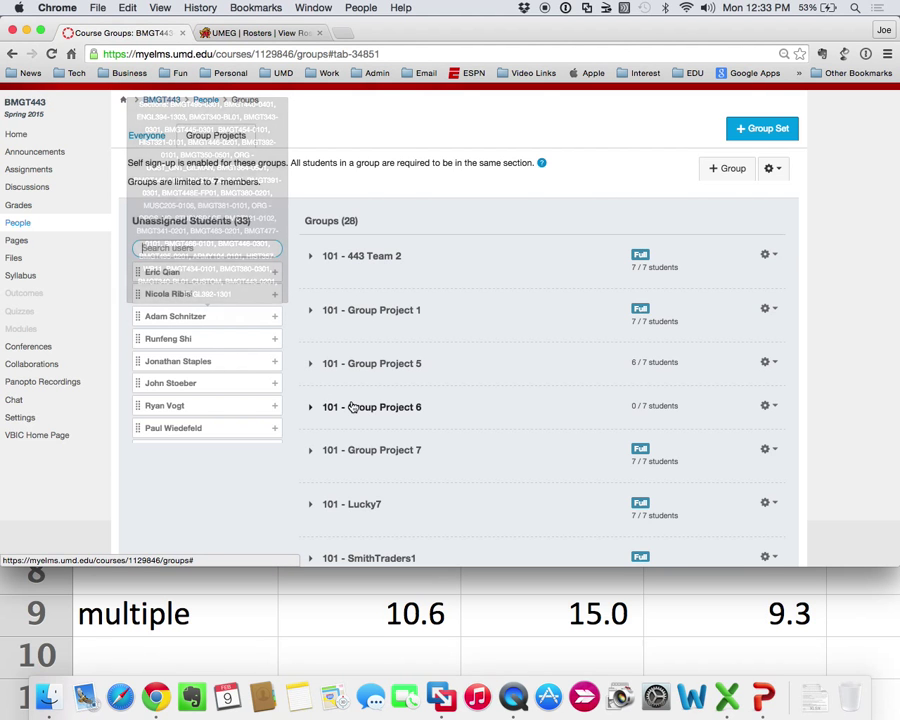
scroll(437, 482, "down", 2)
scroll(437, 482, "down", 5)
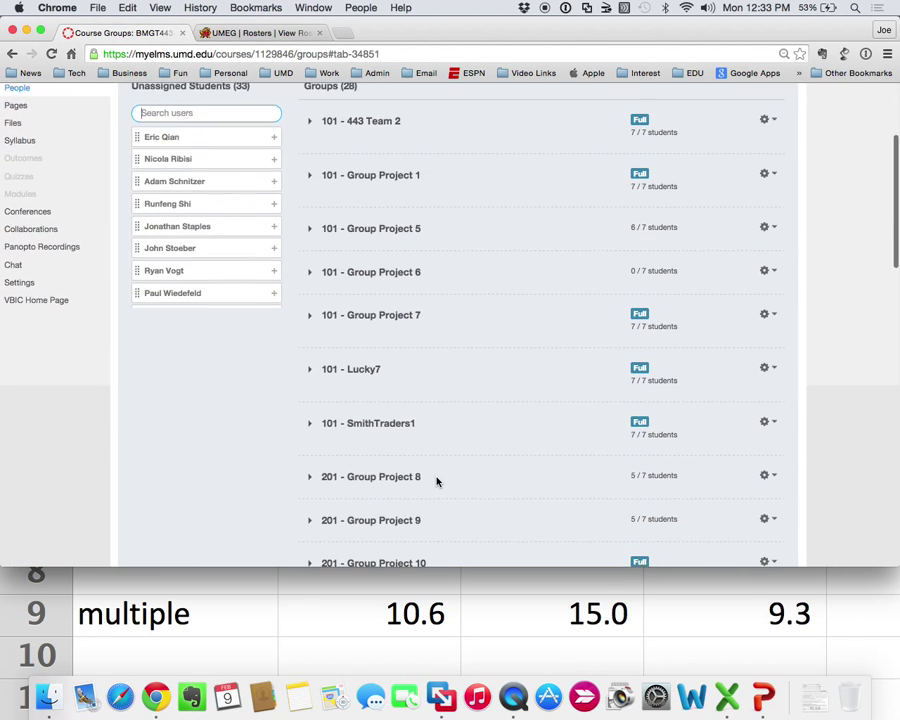
scroll(437, 482, "down", 3)
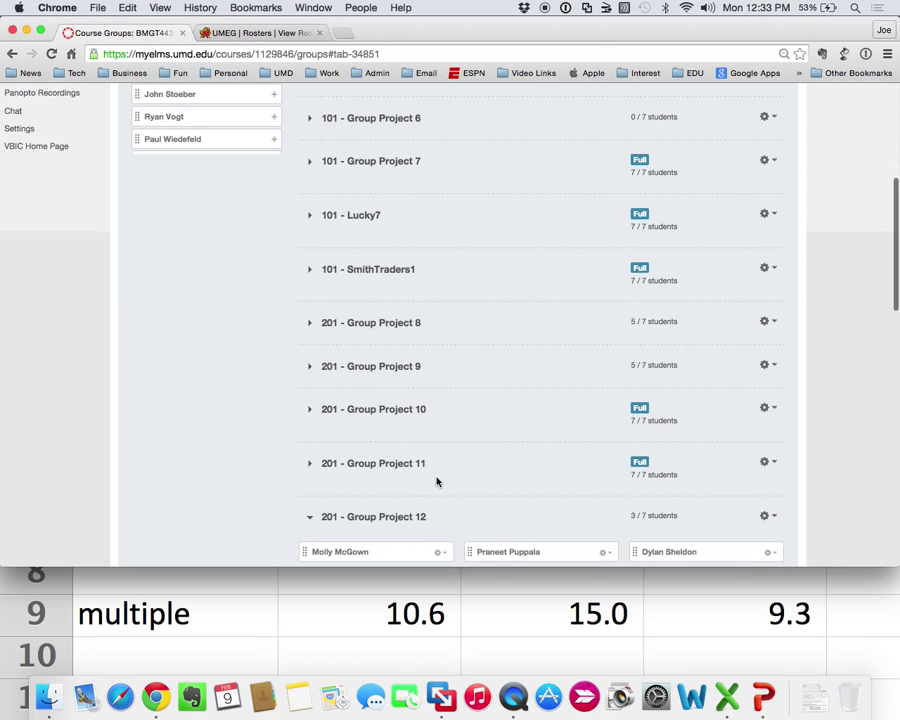
scroll(437, 482, "up", 2)
scroll(437, 482, "up", 3)
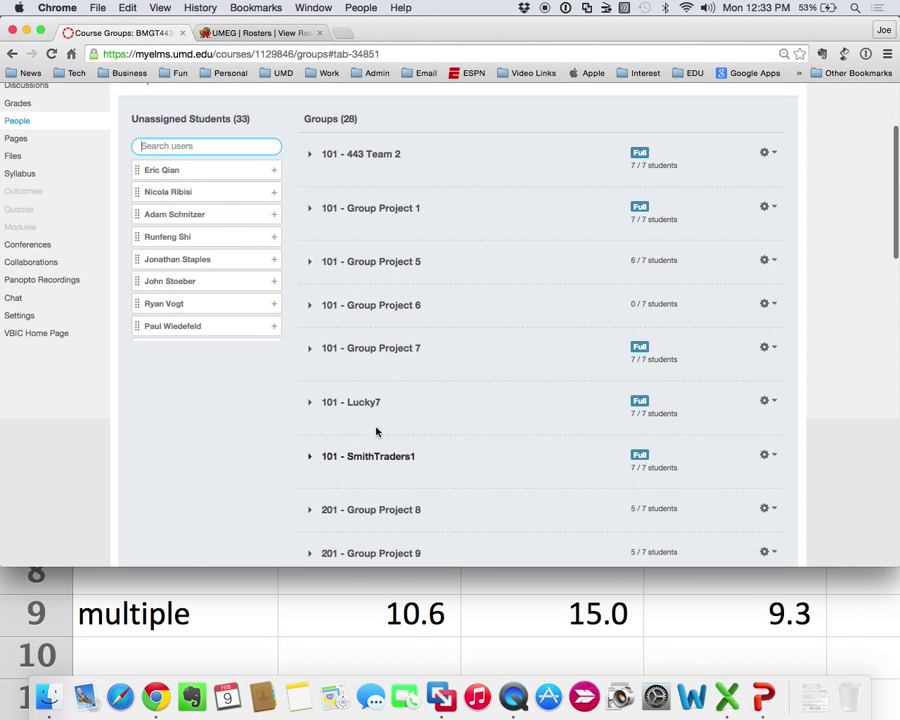
right_click(241, 218)
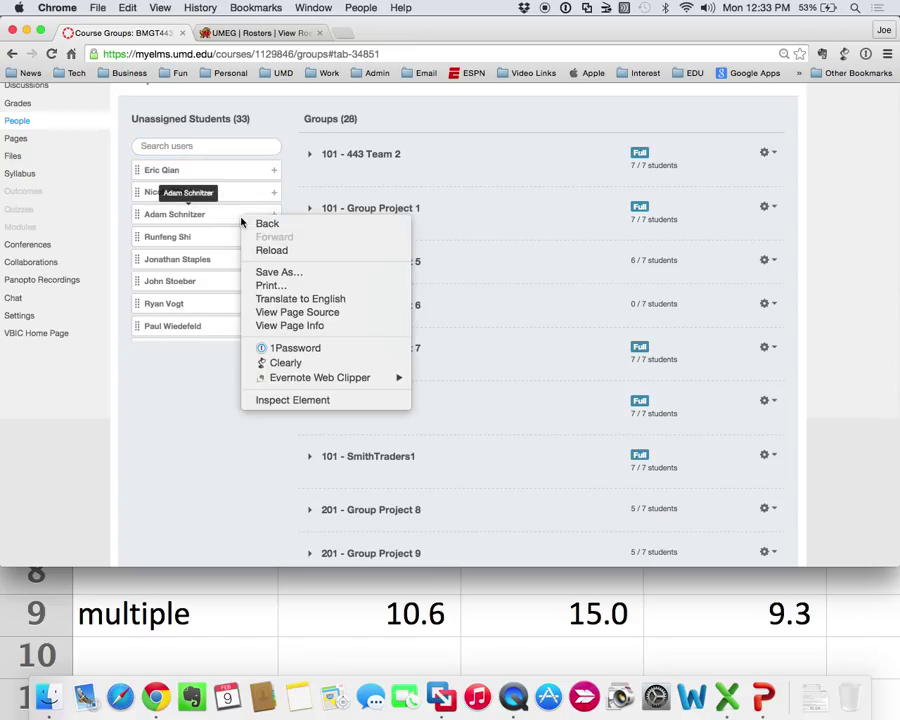
left_click(231, 218)
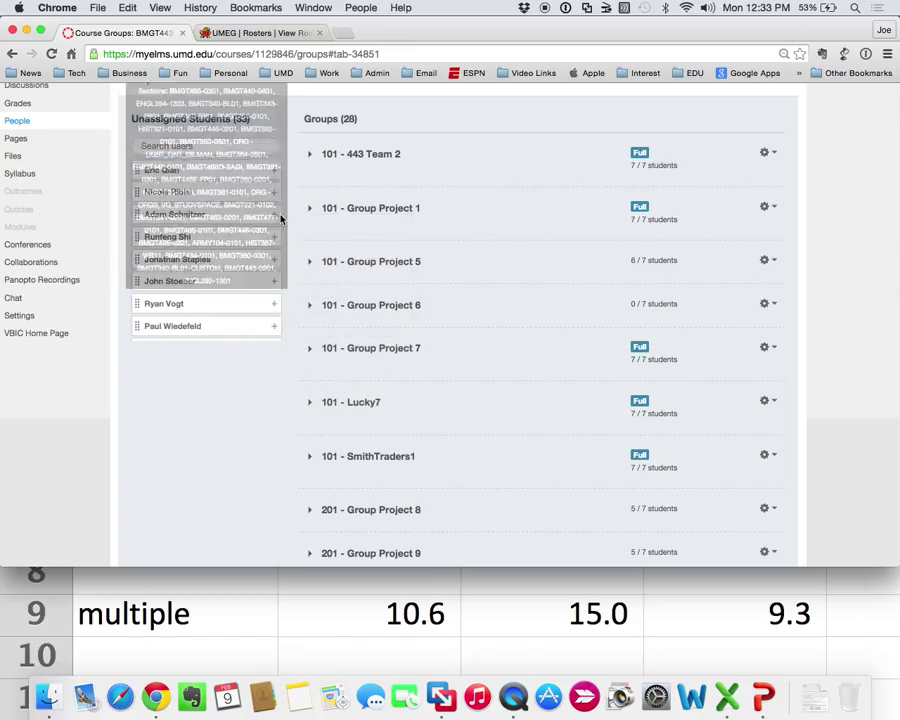
left_click(279, 220)
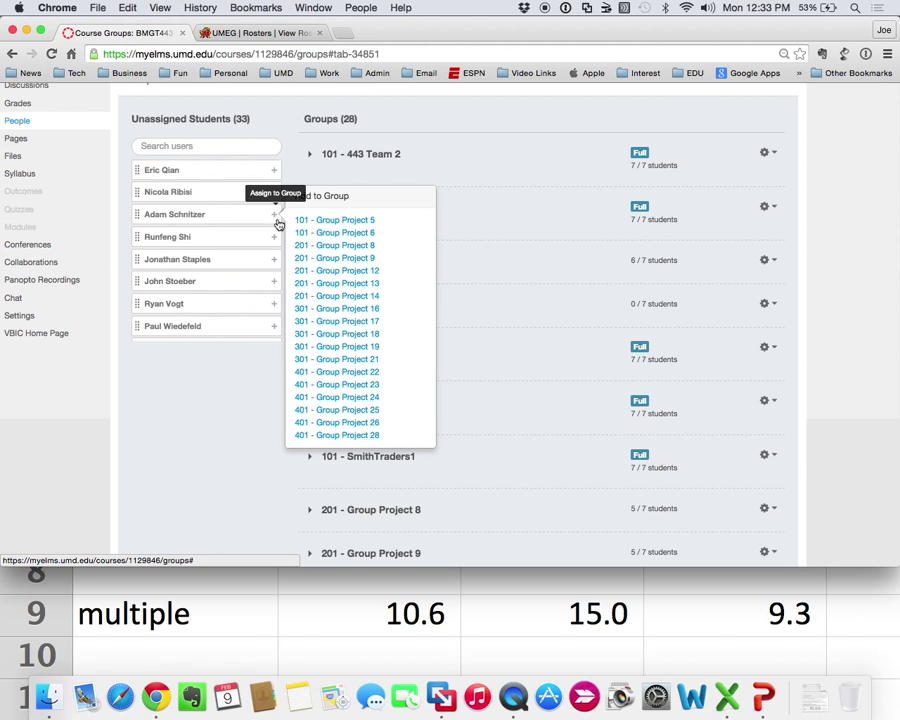
left_click(339, 271)
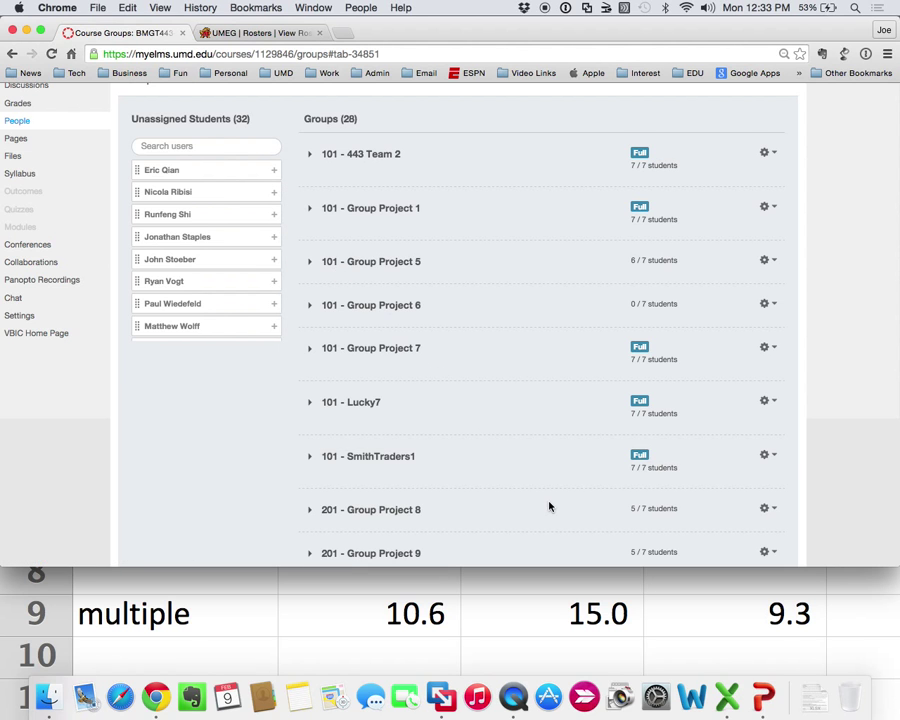
Assign the seventh student in the unassigned list to 201 - Group Project 12.
scroll(549, 507, "down", 4)
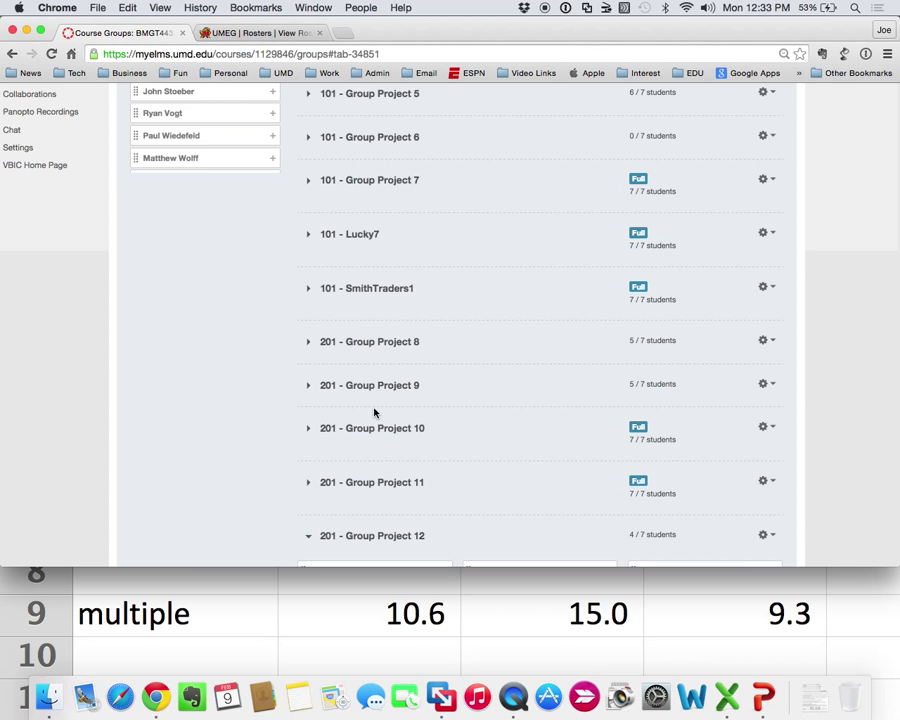
scroll(292, 415, "up", 5)
scroll(288, 410, "up", 2)
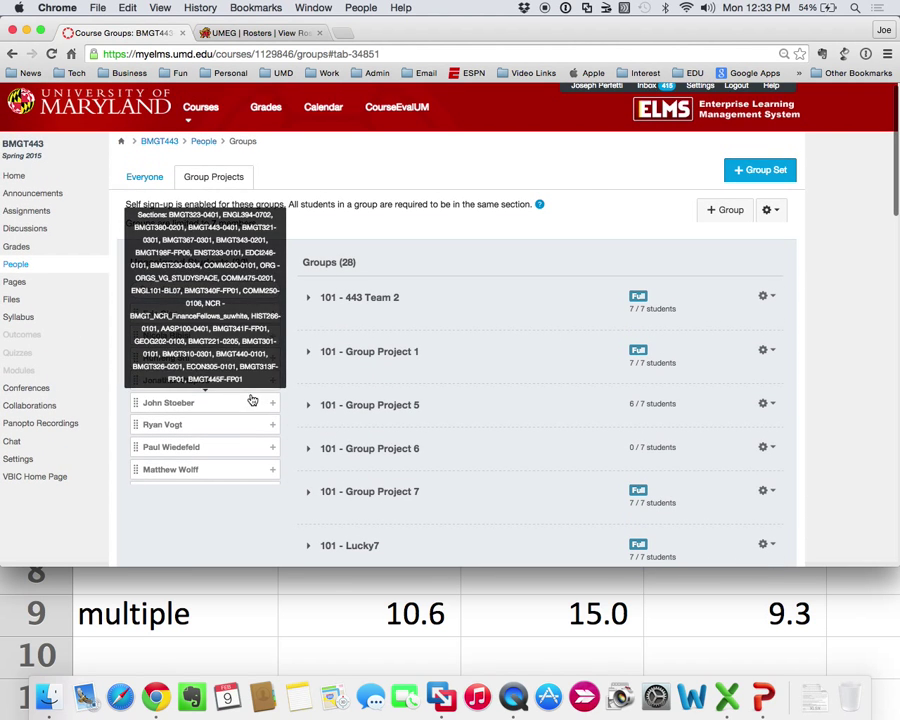
scroll(252, 408, "up", 4)
scroll(252, 416, "up", 5)
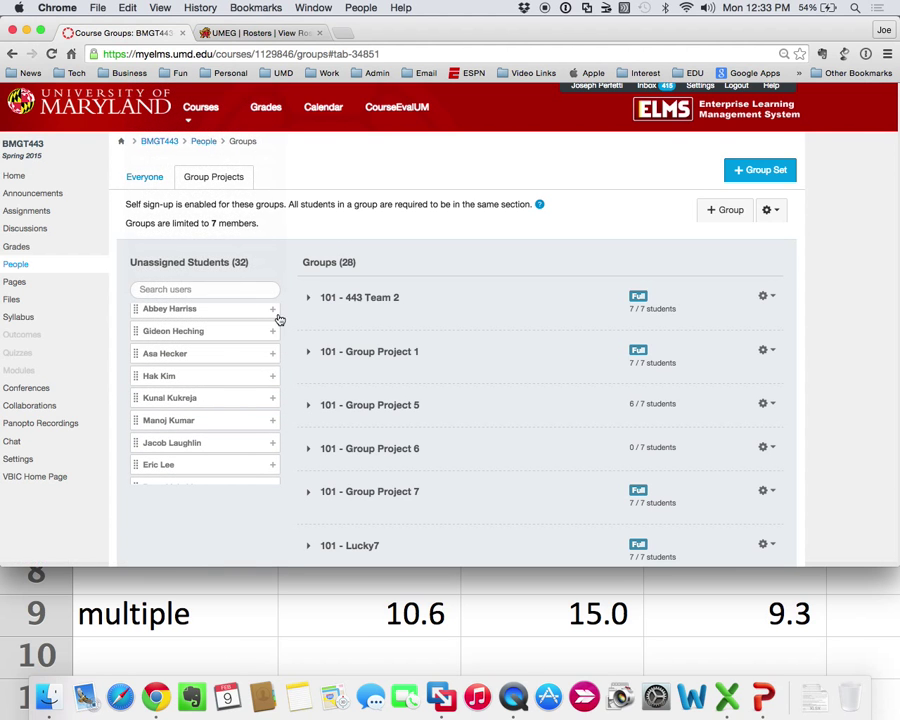
left_click(272, 311)
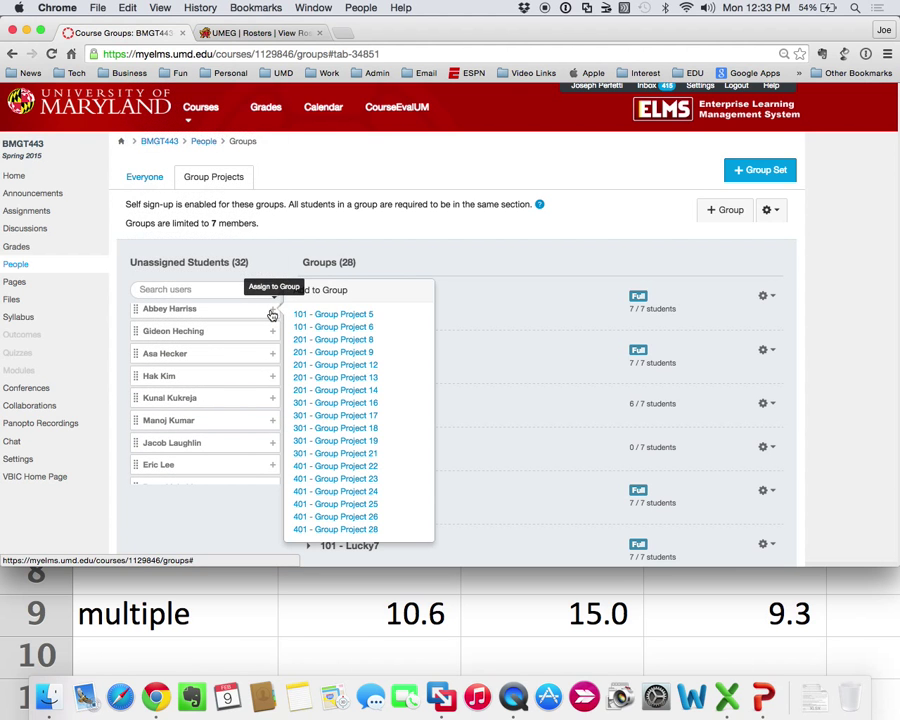
left_click(342, 373)
Review the membership of 201 - Group Project 12 and assign the ninth unassigned student to 201 - Group Project 13.
scroll(484, 468, "down", 10)
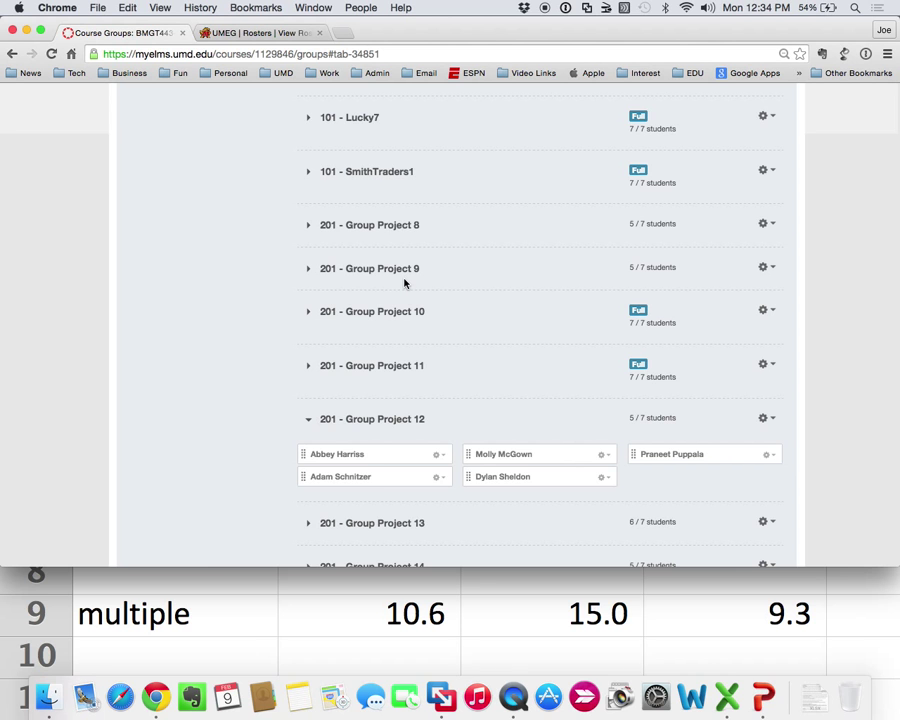
scroll(404, 283, "up", 5)
scroll(404, 283, "down", 6)
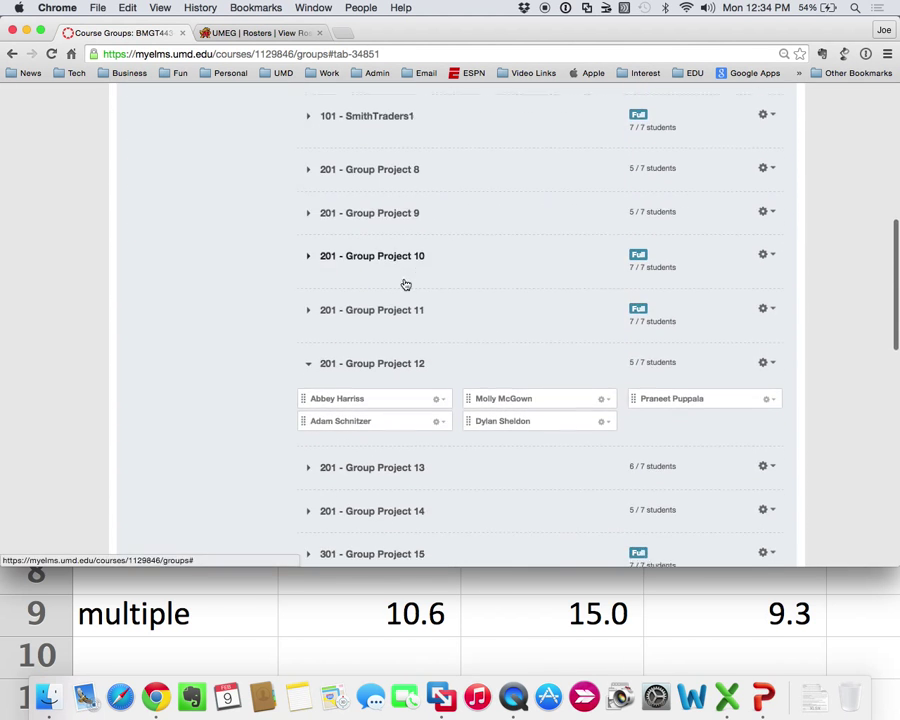
scroll(403, 281, "up", 5)
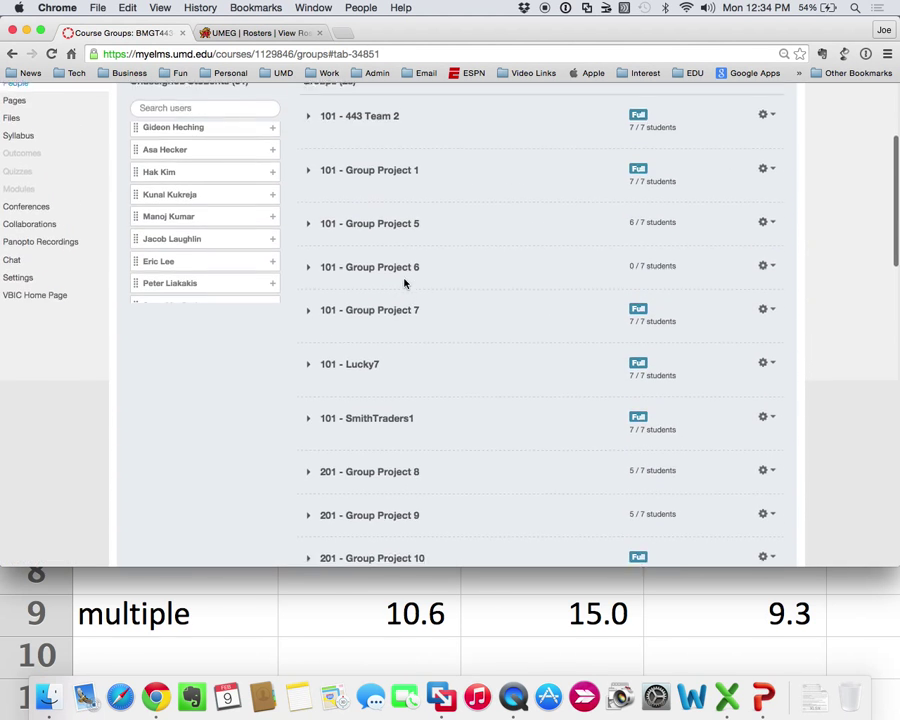
mouse_move(203, 186)
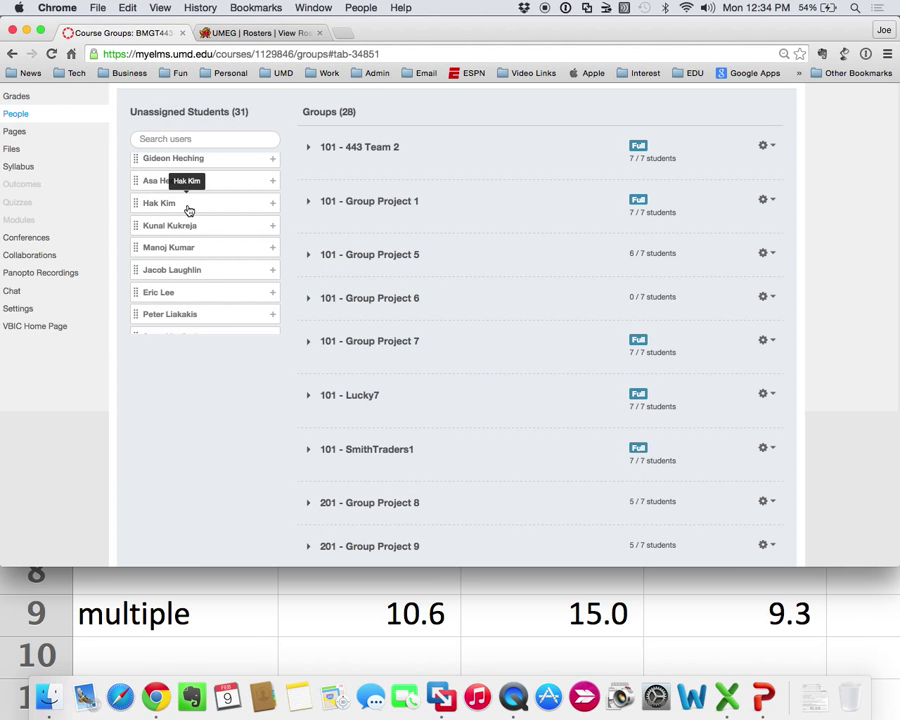
left_click(274, 210)
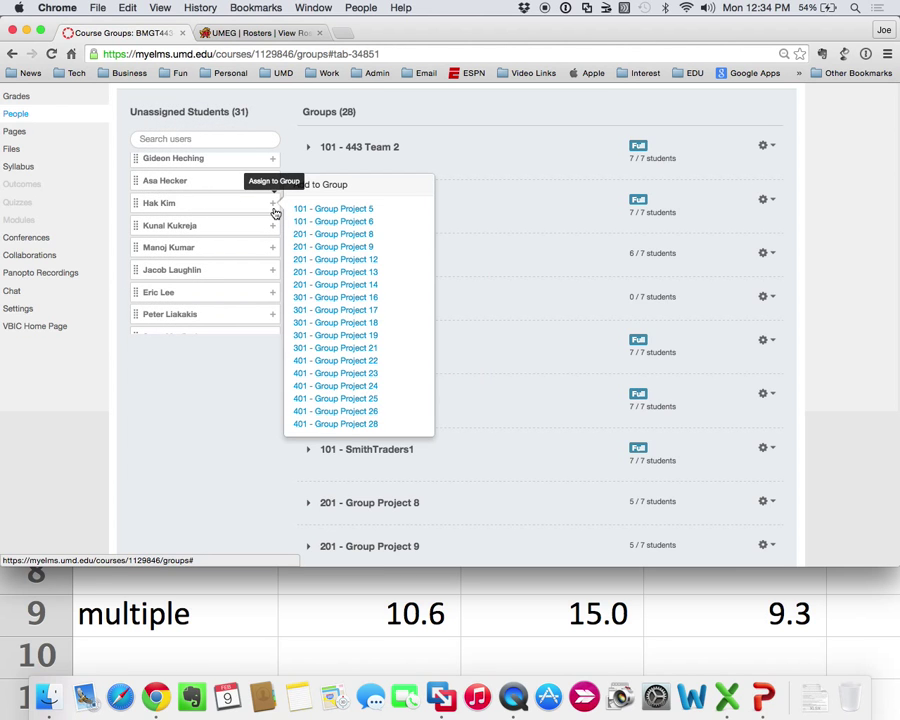
left_click(347, 273)
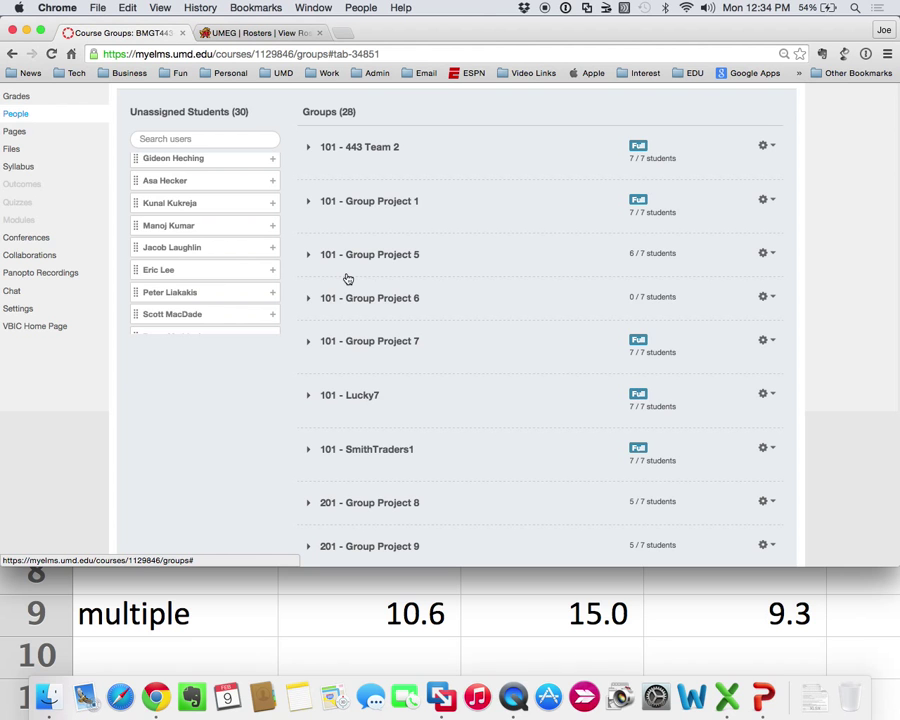
Examine the sections of the remaining unassigned students against the section 201 groups that still have open places.
scroll(251, 251, "up", 5)
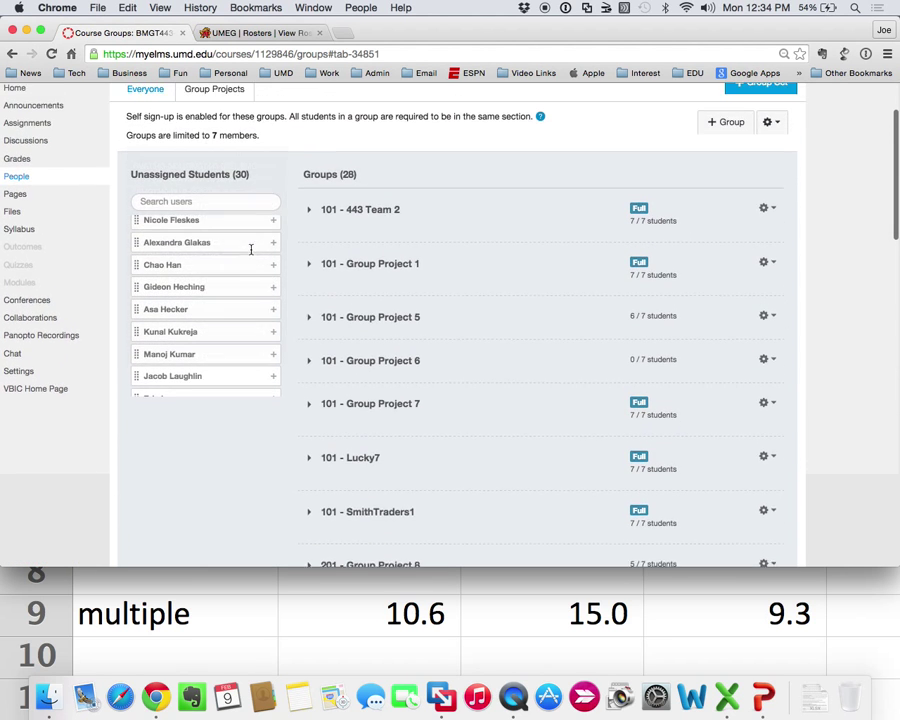
scroll(327, 287, "down", 5)
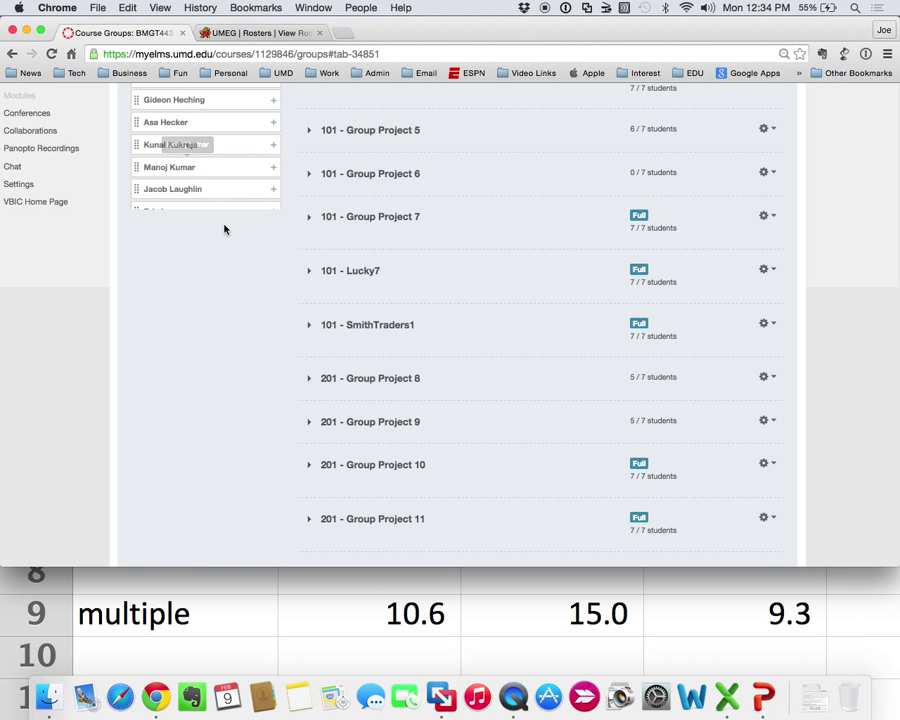
scroll(225, 228, "up", 2)
scroll(236, 150, "up", 3)
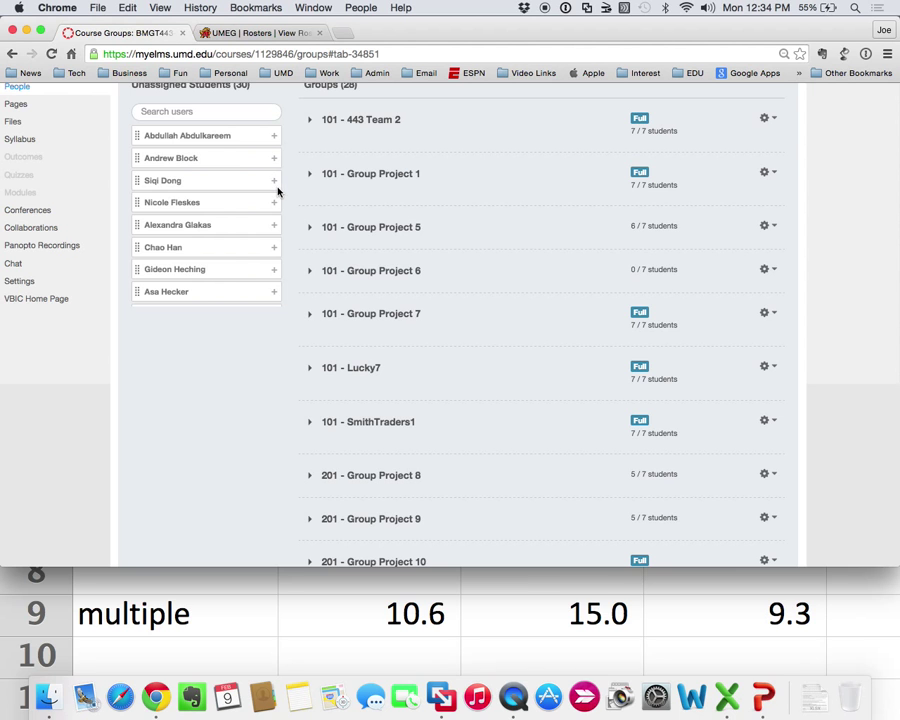
scroll(255, 231, "down", 4)
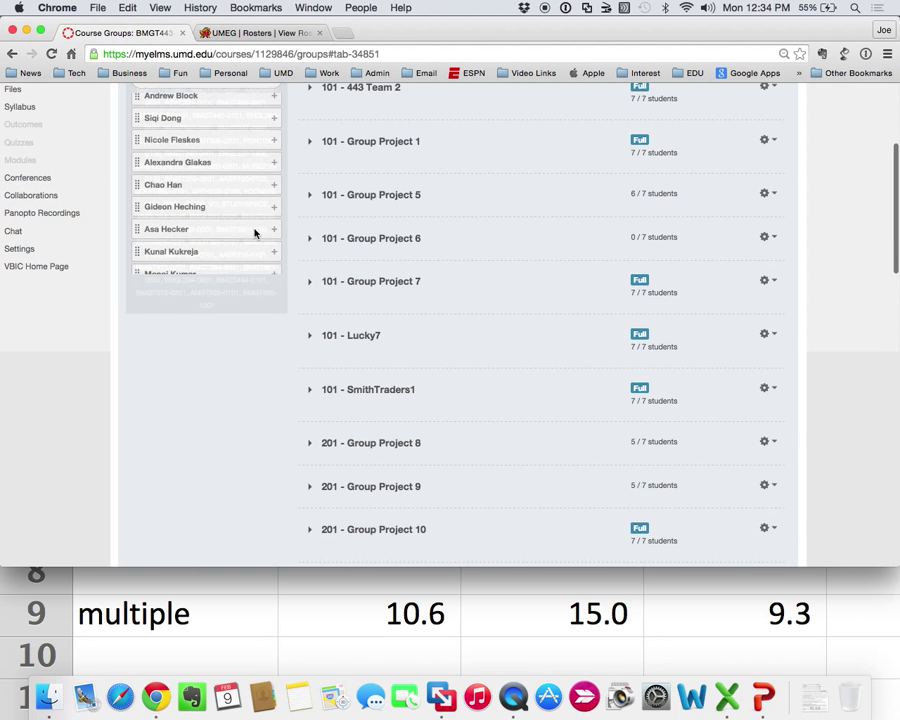
scroll(254, 233, "down", 3)
scroll(254, 232, "up", 4)
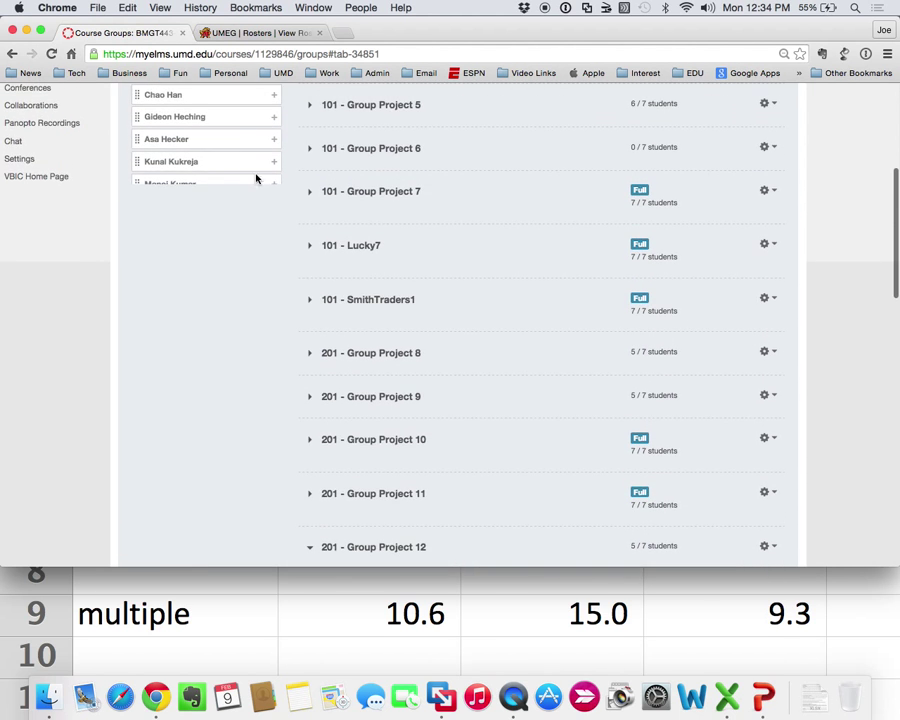
scroll(245, 150, "down", 1)
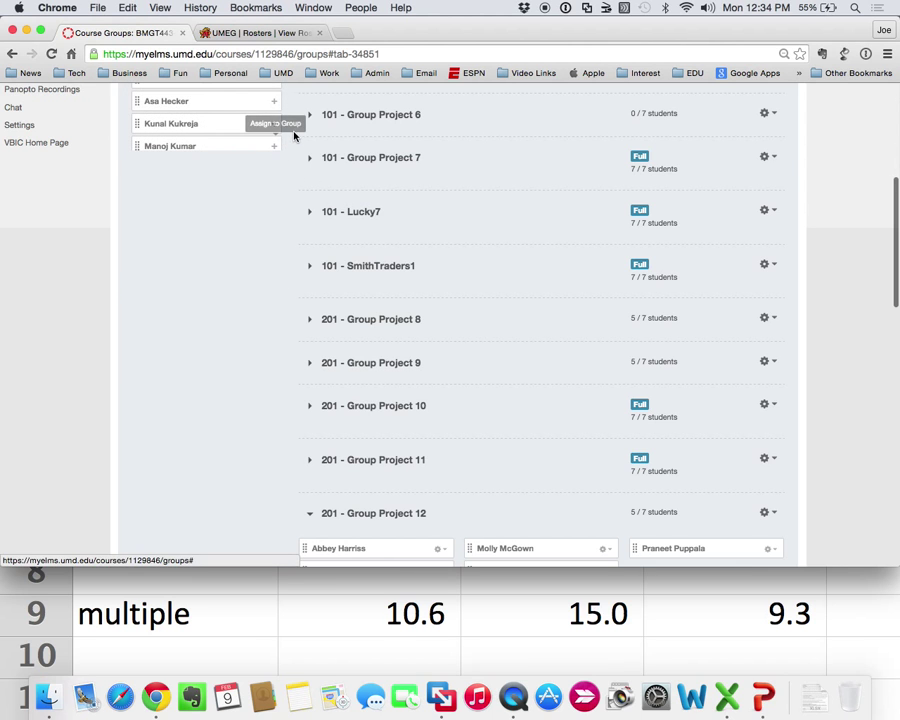
scroll(251, 132, "down", 2)
scroll(260, 178, "up", 5)
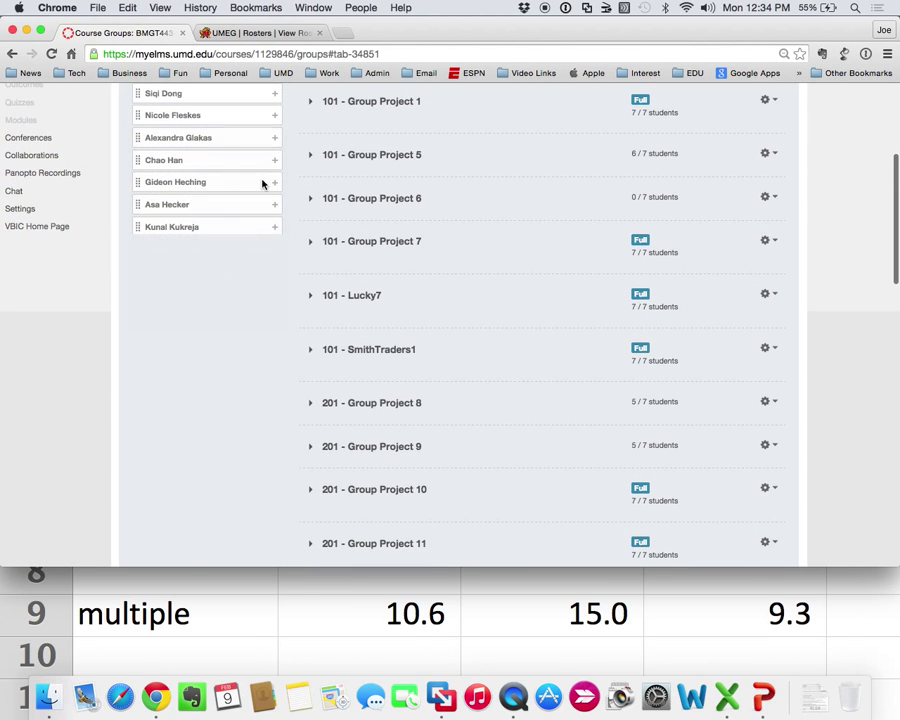
scroll(256, 152, "down", 5)
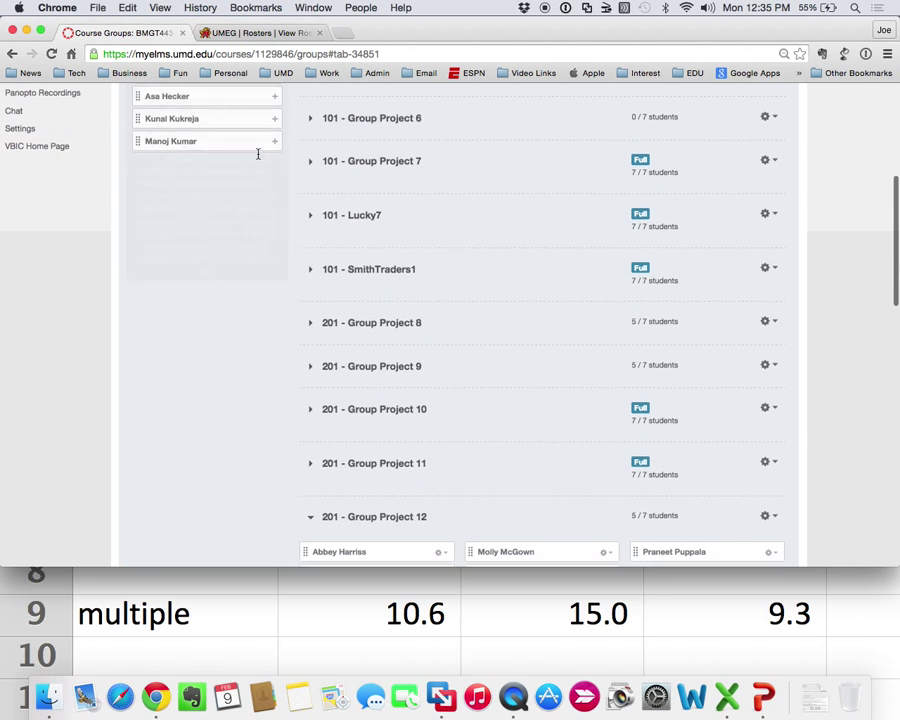
scroll(292, 198, "up", 10)
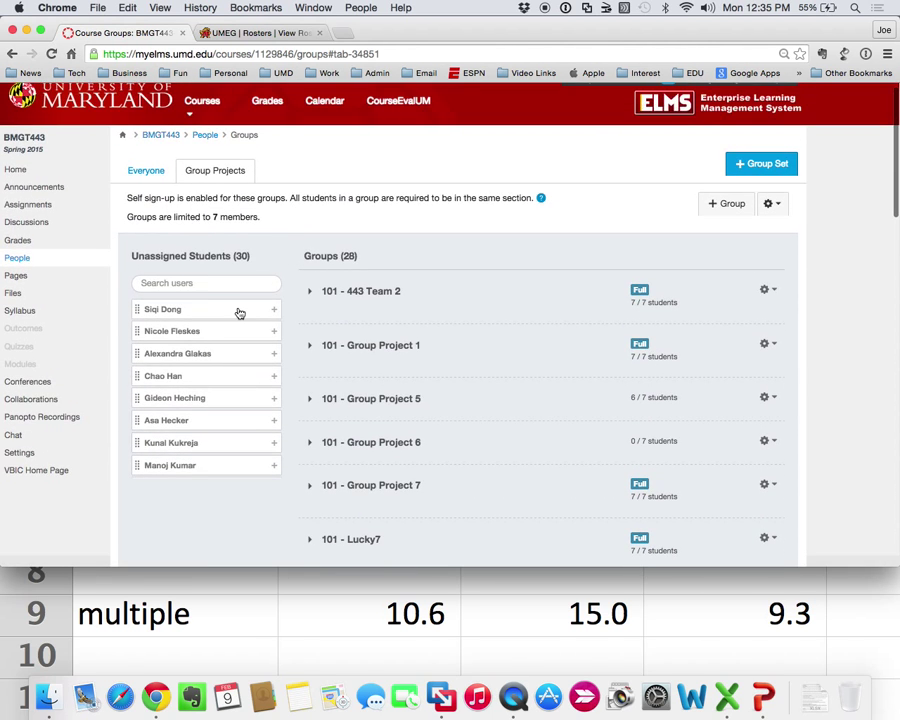
Find a section 0201 student near the middle of the unassigned list and assign that student to 201 - Group Project 12.
scroll(210, 335, "down", 8)
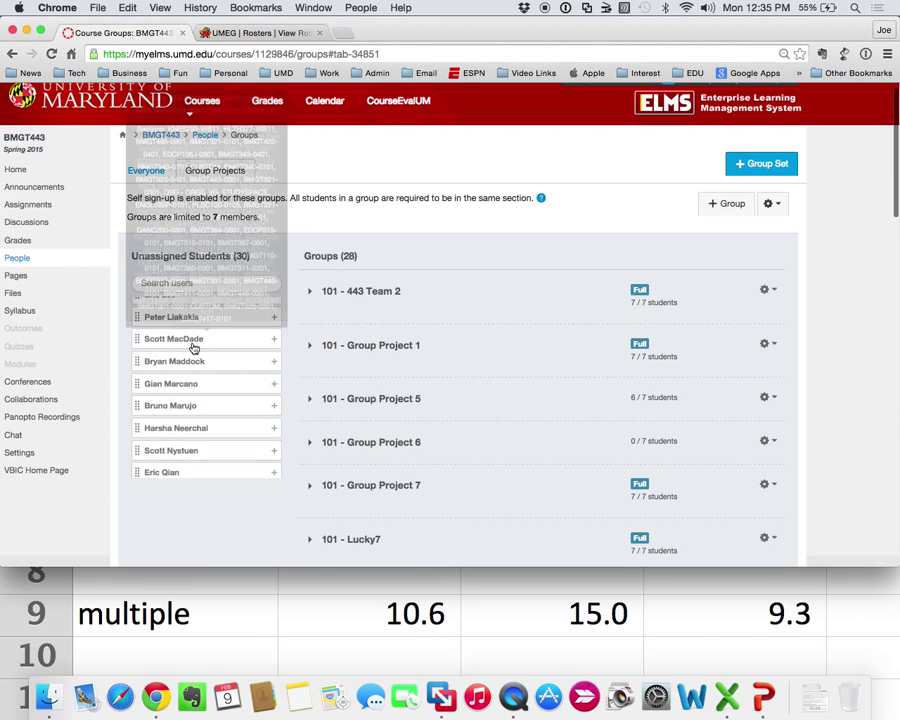
scroll(194, 347, "down", 3)
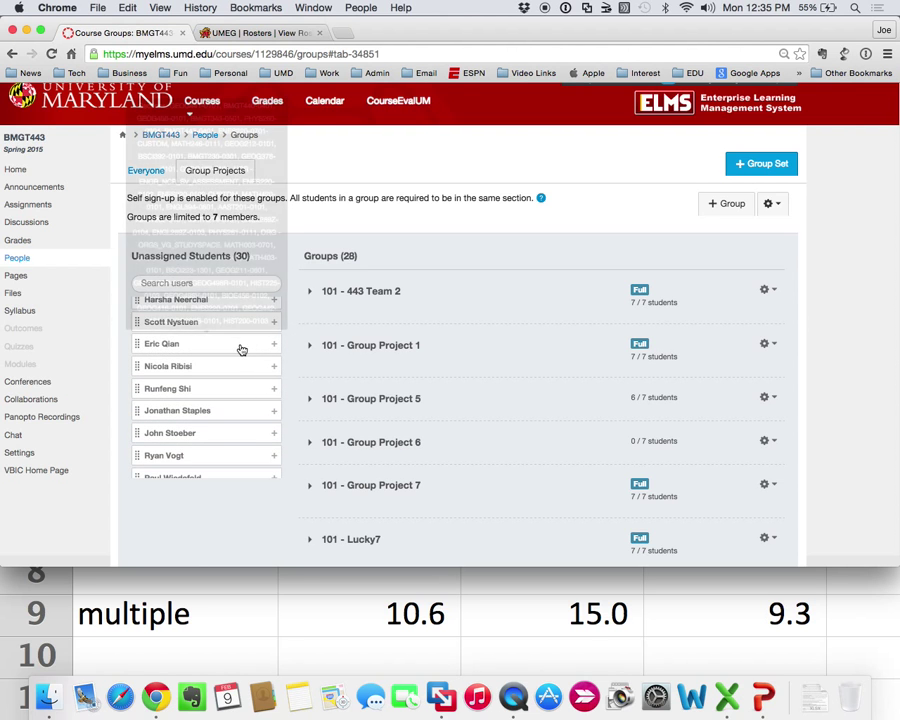
scroll(229, 367, "up", 3)
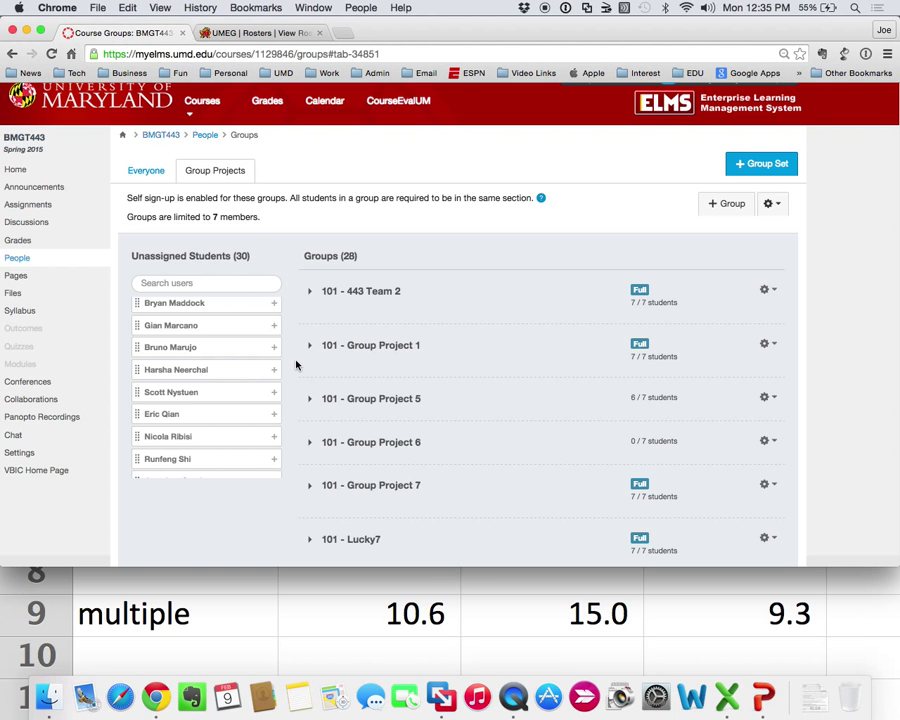
scroll(231, 362, "up", 2)
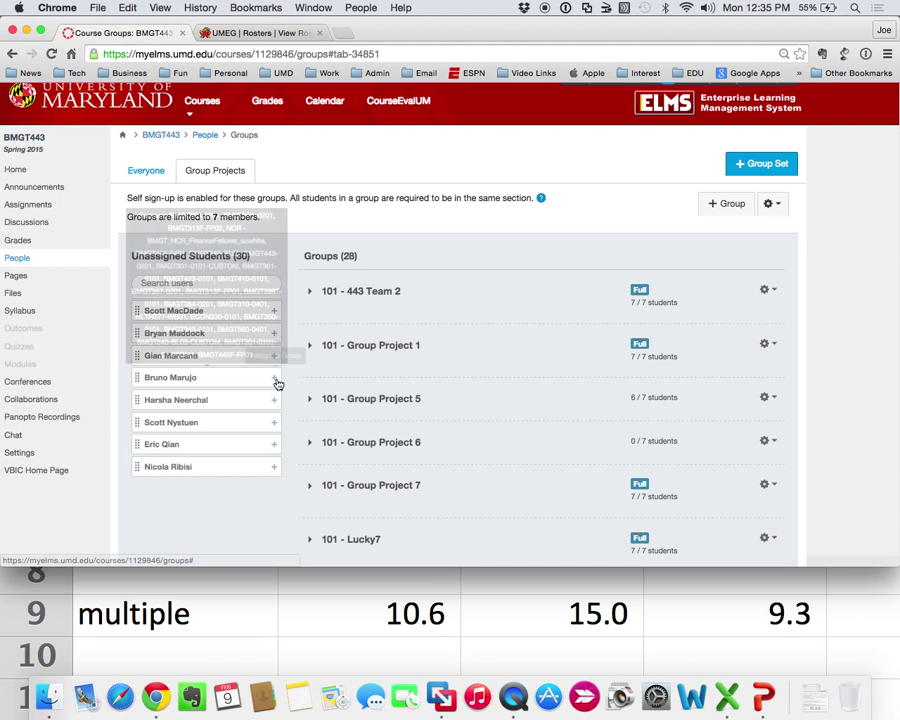
left_click(274, 382)
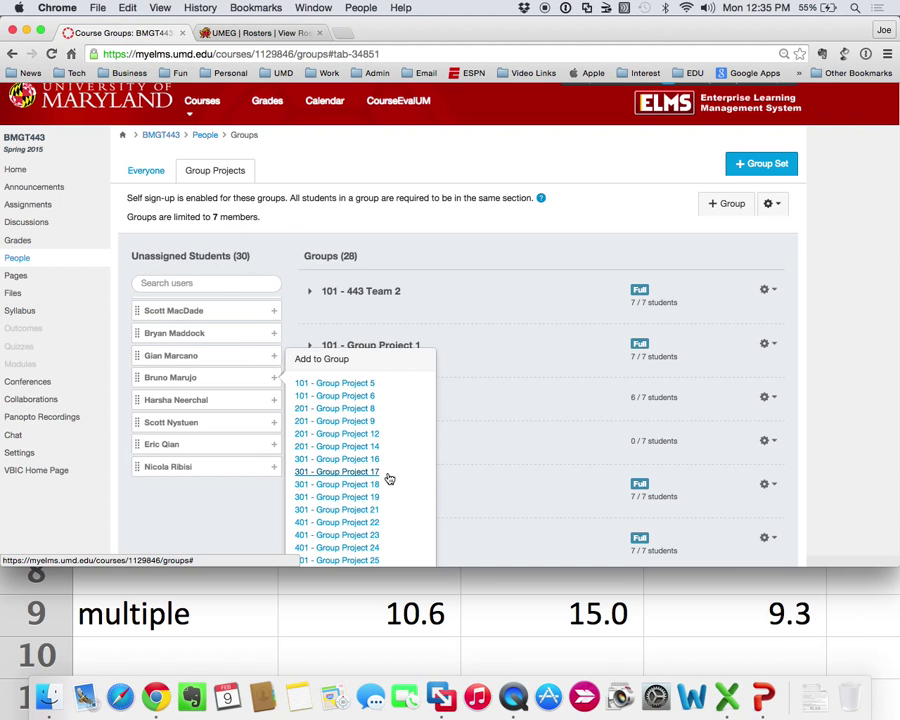
left_click(362, 436)
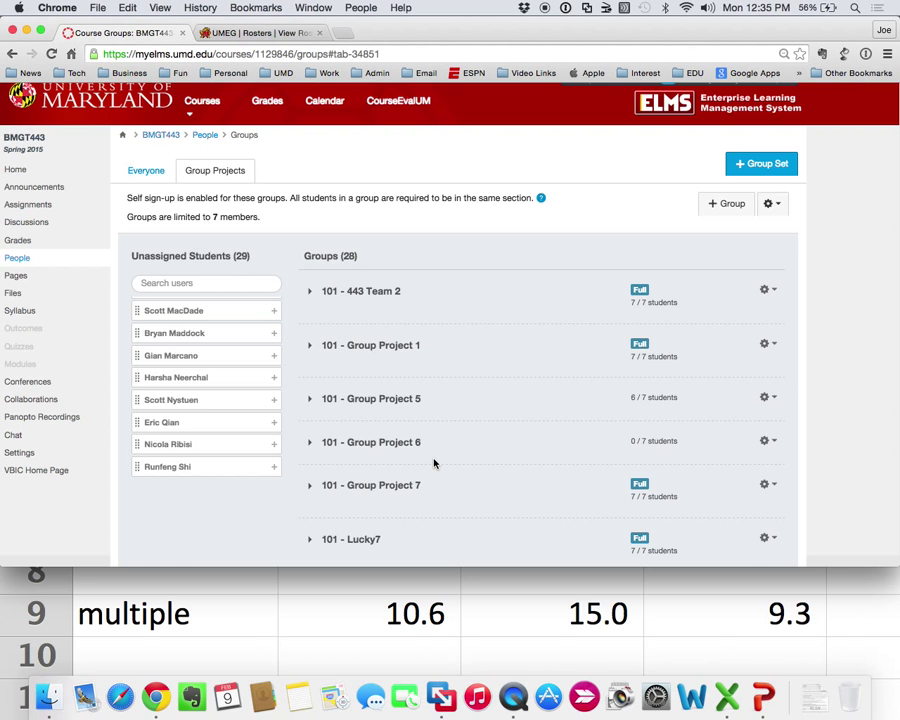
Rename the group 201 - Group Project 11 to "201 - TeamTerp".
scroll(434, 463, "down", 5)
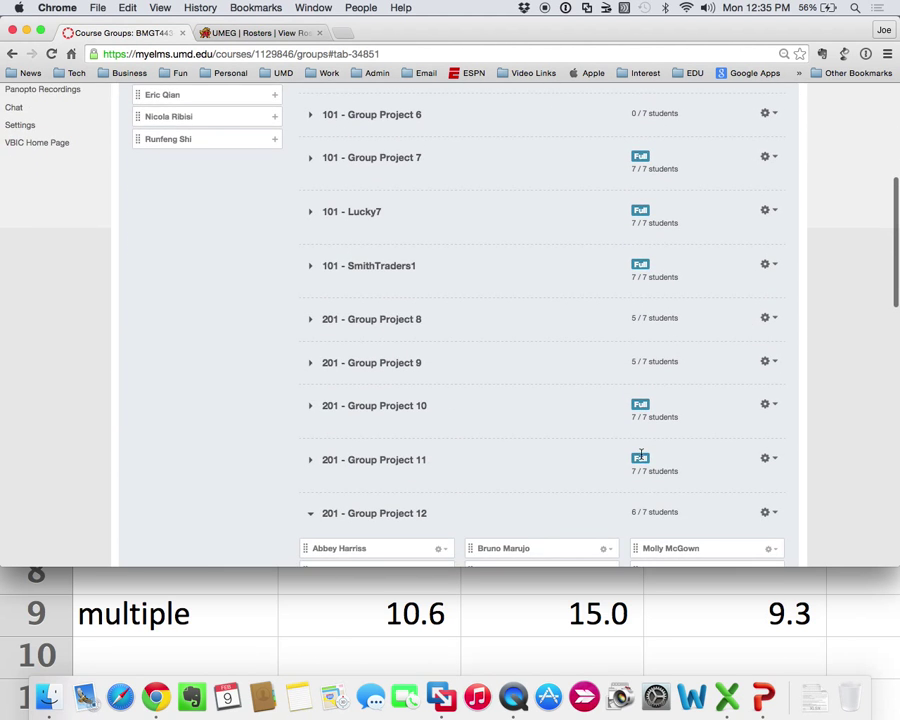
left_click(767, 461)
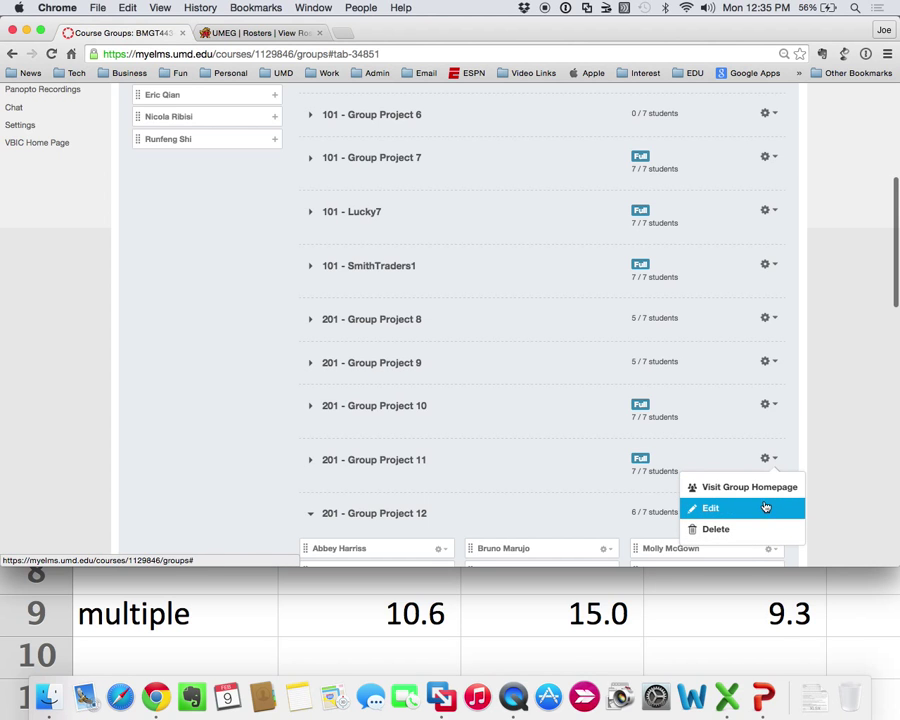
left_click(765, 506)
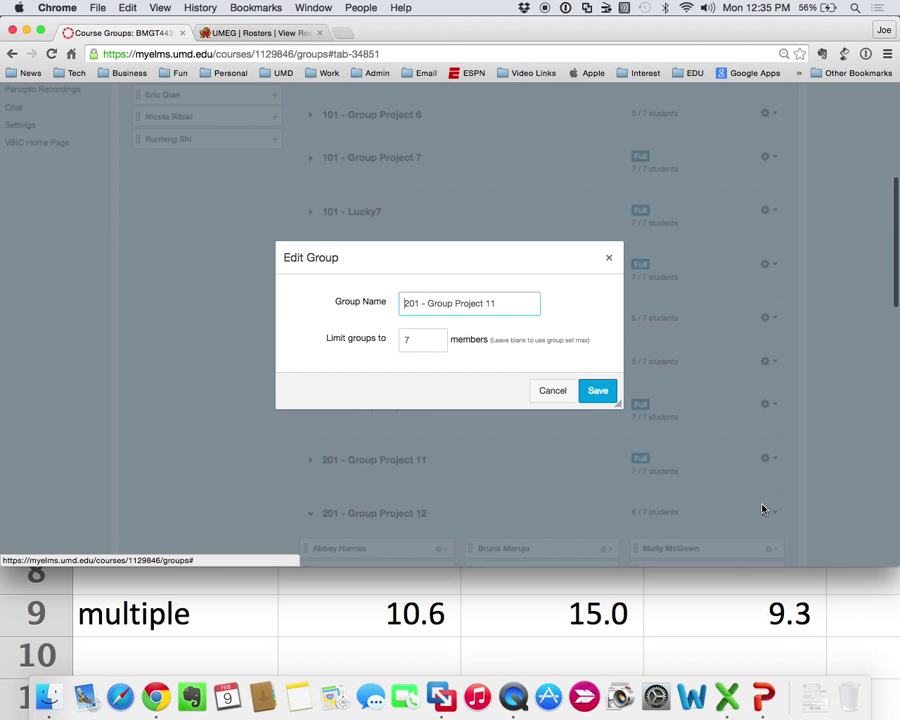
left_click(519, 310)
key("BackSpace")
key("BackSpace")
key("BackSpace")
key("BackSpace")
key("BackSpace")
key("BackSpace")
key("BackSpace")
key("BackSpace")
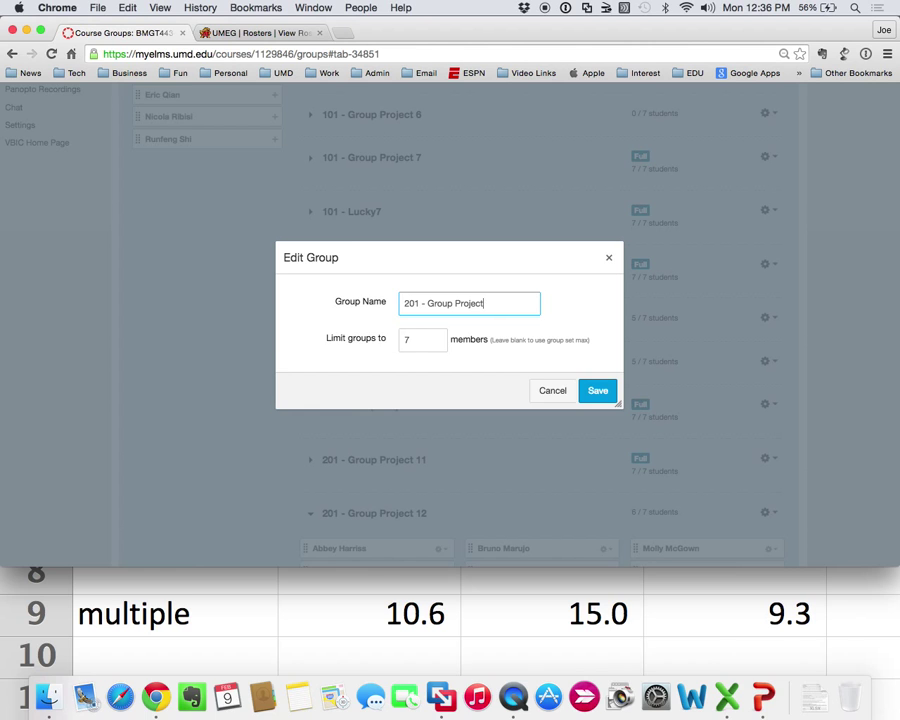
key("BackSpace")
key("BackSpace")
key("BackSpace")
key("BackSpace")
key("BackSpace")
key("BackSpace")
key("BackSpace")
key("BackSpace")
type("TeamTerp")
left_click(604, 398)
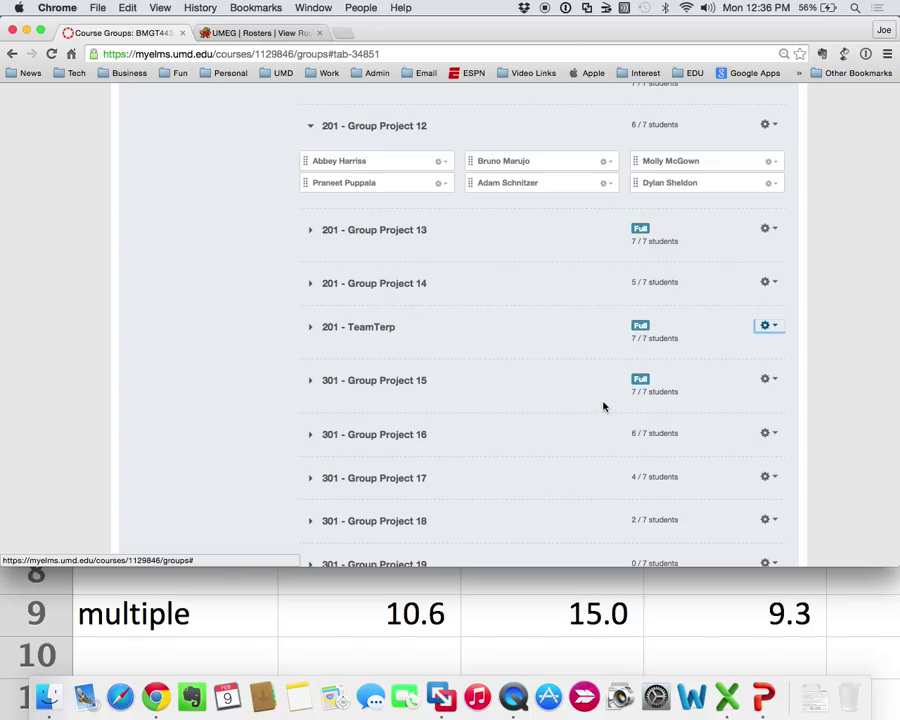
Rename the group 201 - Group Project 10 to "201 - TeamDan".
scroll(668, 407, "up", 3)
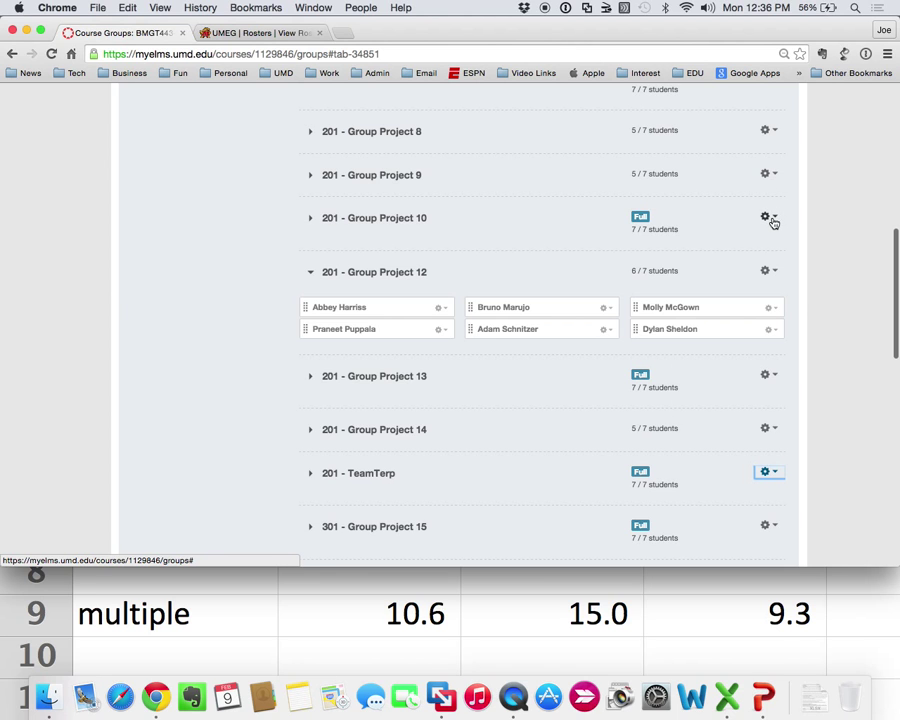
left_click(772, 220)
left_click(756, 264)
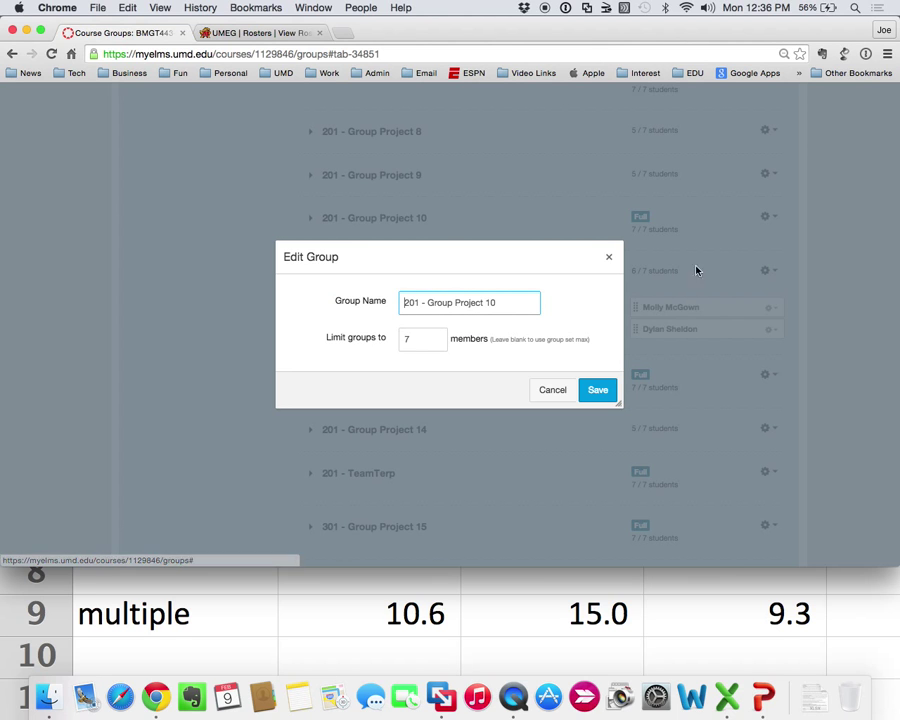
left_click(515, 302)
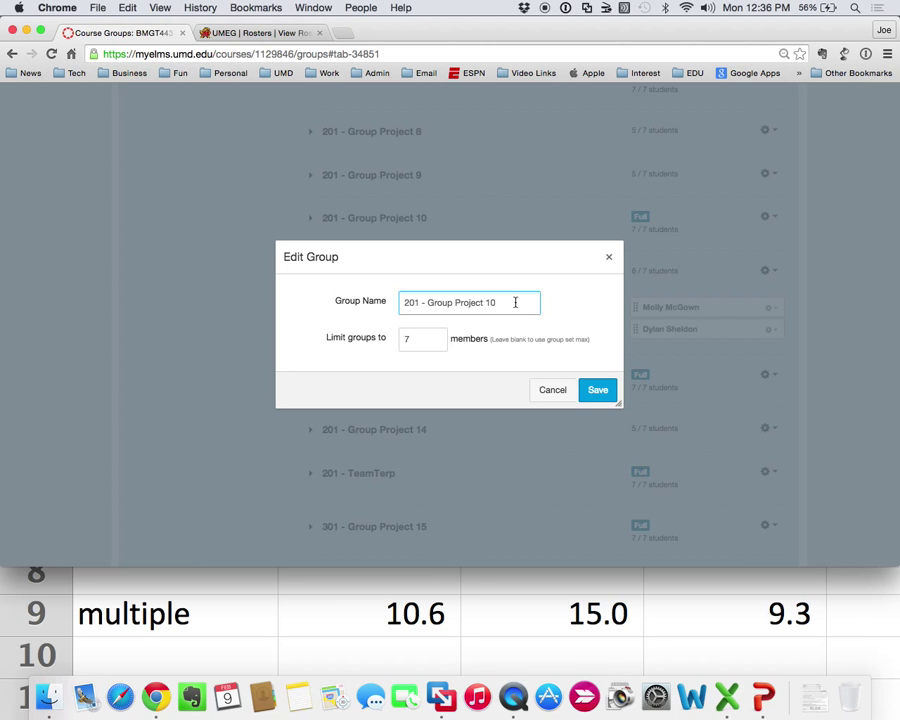
key("BackSpace")
key("BackSpace")
key("BackSpace")
key("BackSpace")
key("BackSpace")
key("BackSpace")
key("BackSpace")
key("BackSpace")
key("BackSpace")
key("BackSpace")
key("BackSpace")
key("BackSpace")
key("BackSpace")
key("BackSpace")
key("BackSpace")
key("BackSpace")
type("TeamDan")
left_click(604, 401)
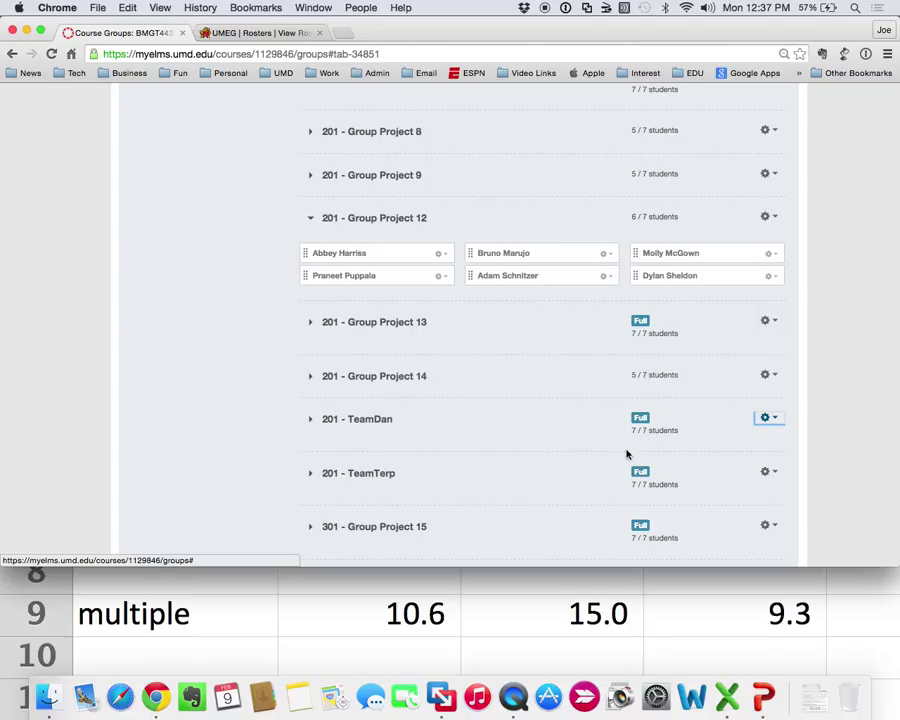
Switch to PowerPoint to show the Key Value Drivers Equation slide of lecture1.pptx.
left_click(763, 697)
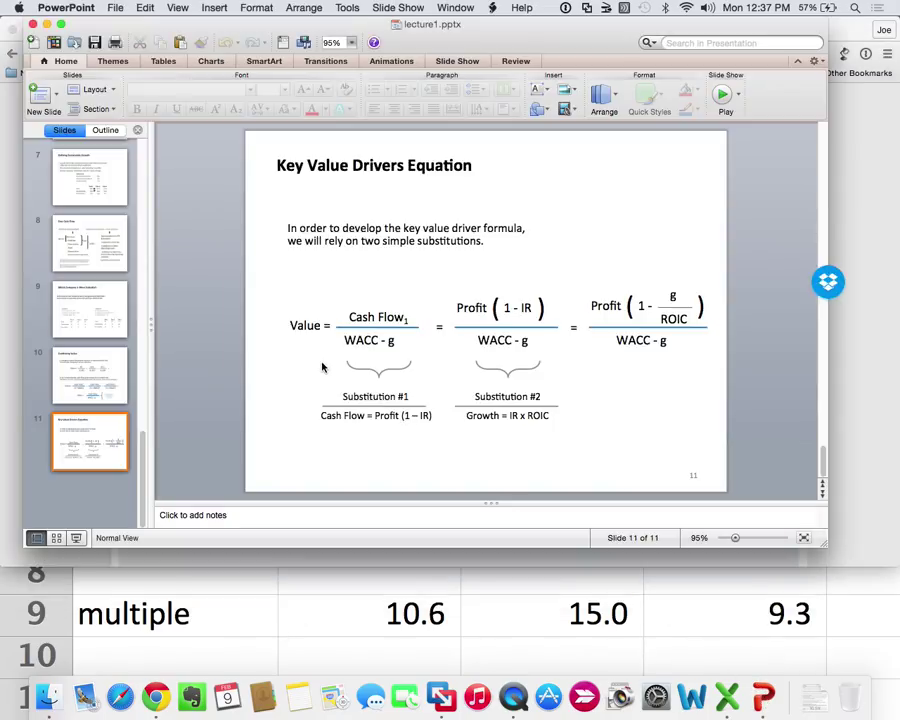
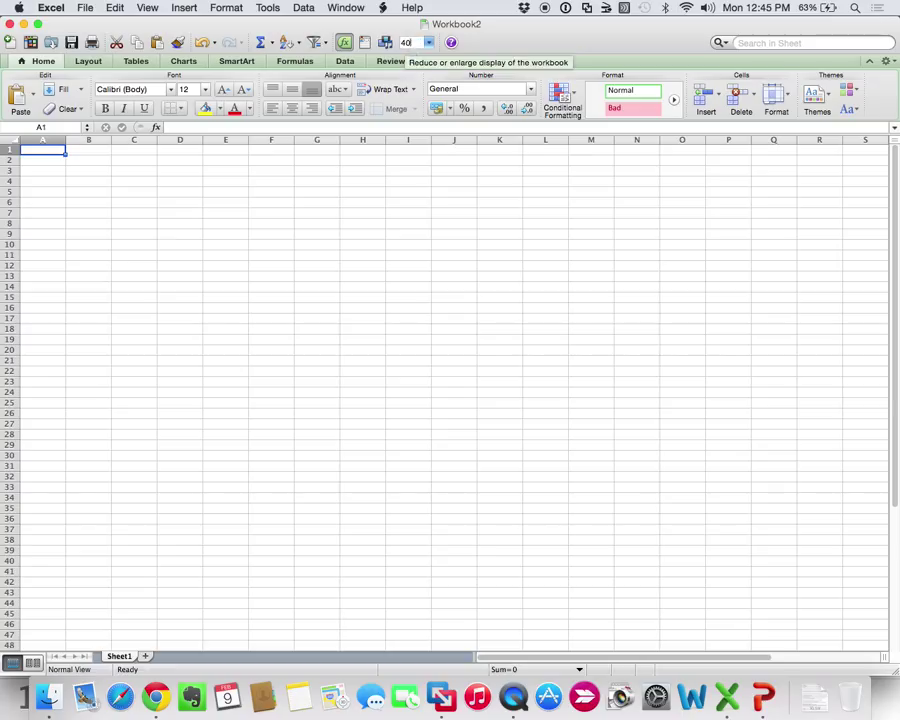
Set the blank worksheet's zoom to 400% and enter "Grow" in A2 with 15% in B2.
key("Return")
left_click(367, 216)
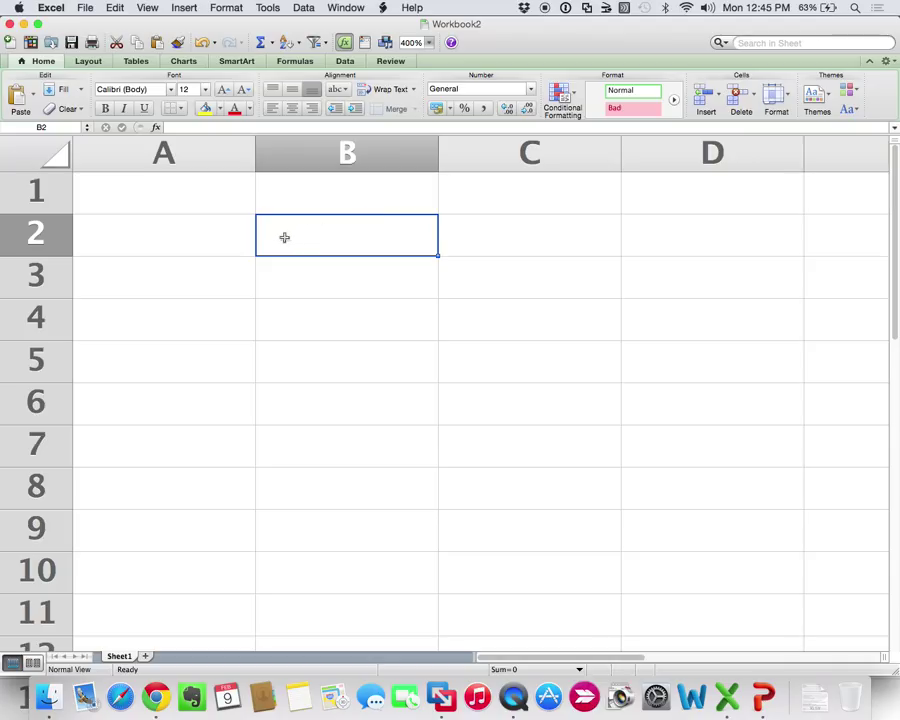
left_click(232, 247)
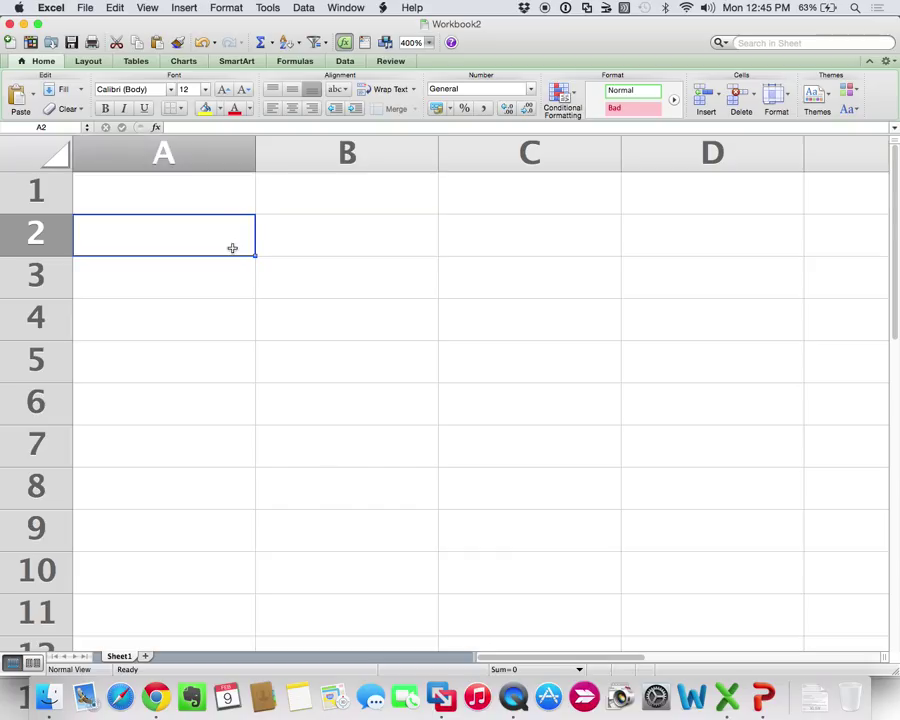
type("Grow")
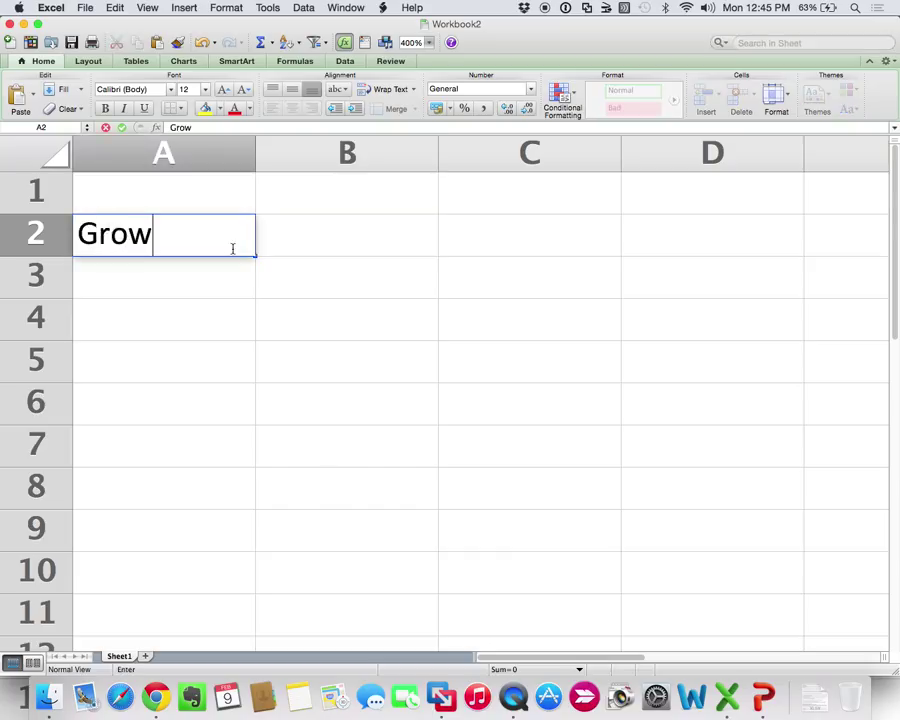
key("Return")
key("Right")
key("Down")
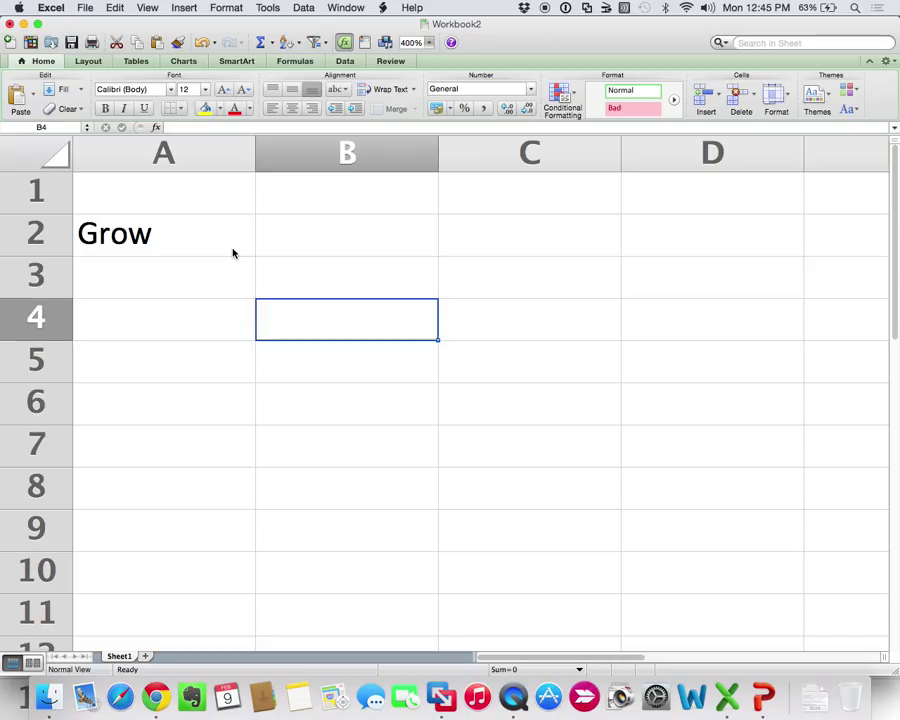
key("Up")
key("Up")
type("15%")
key("Return")
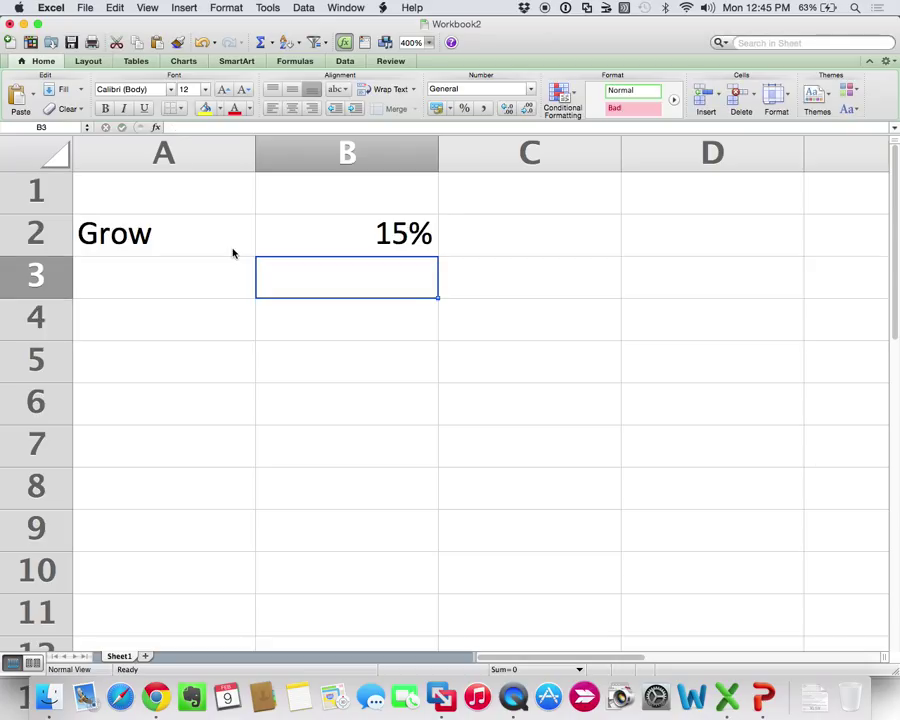
Enter "ROIC" in A3 with a value of 15% in B3.
key("Left")
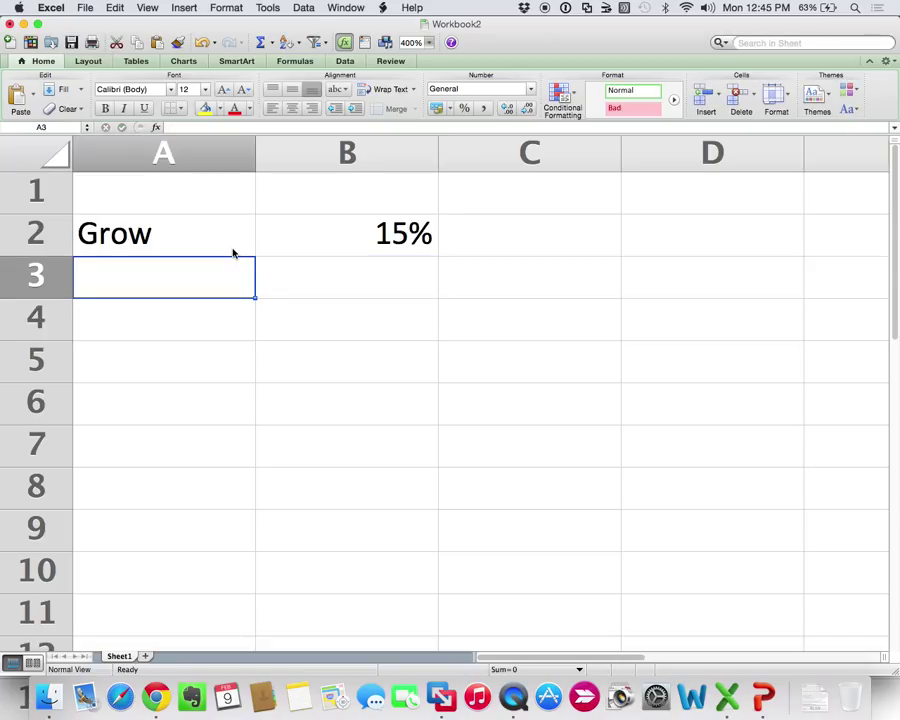
type("ROIC")
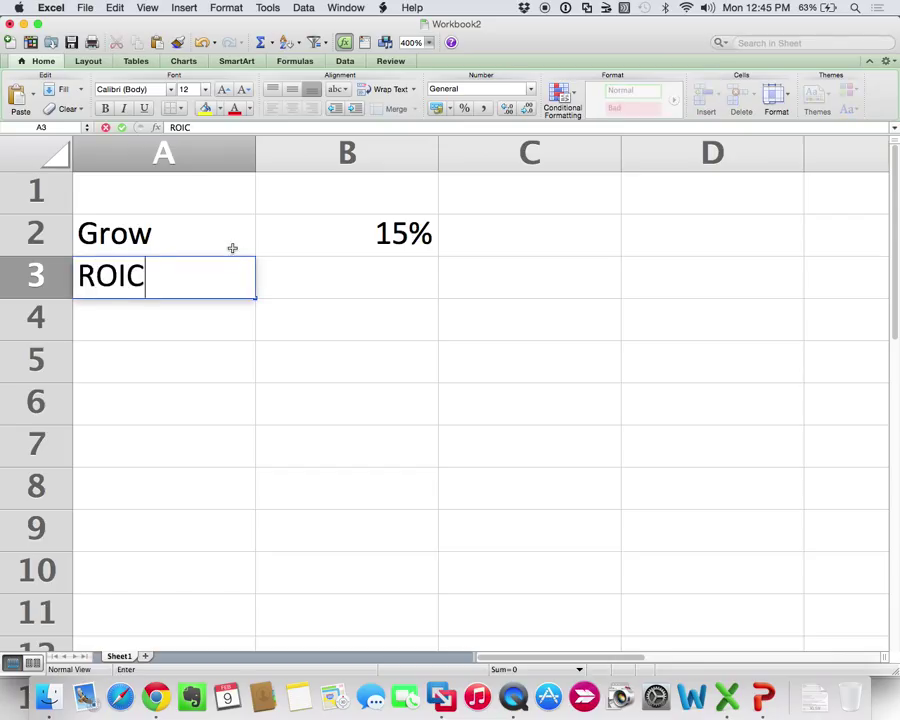
key("Return")
key("Up")
key("Right")
type("15%")
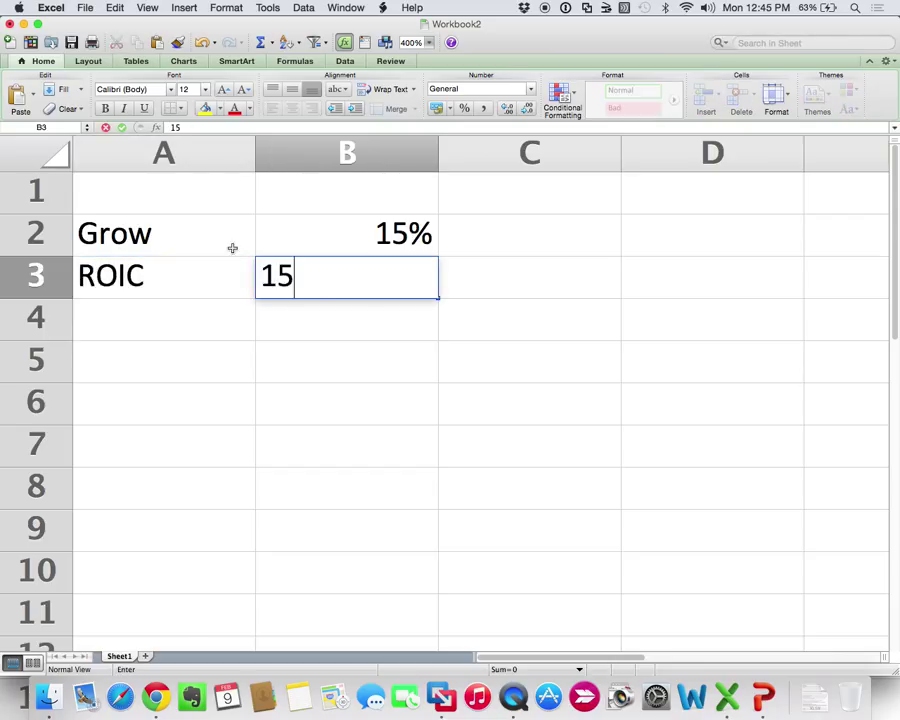
key("Return")
Enter "Payout" in A4 with a value of 50% in B4.
key("Up")
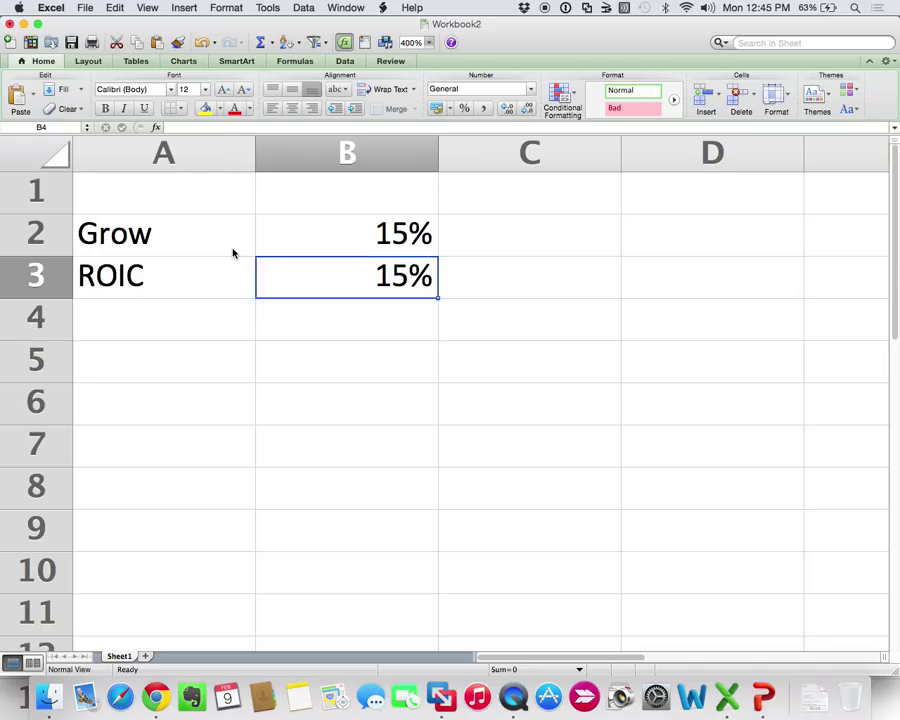
key("Left")
key("Down")
type("Payout")
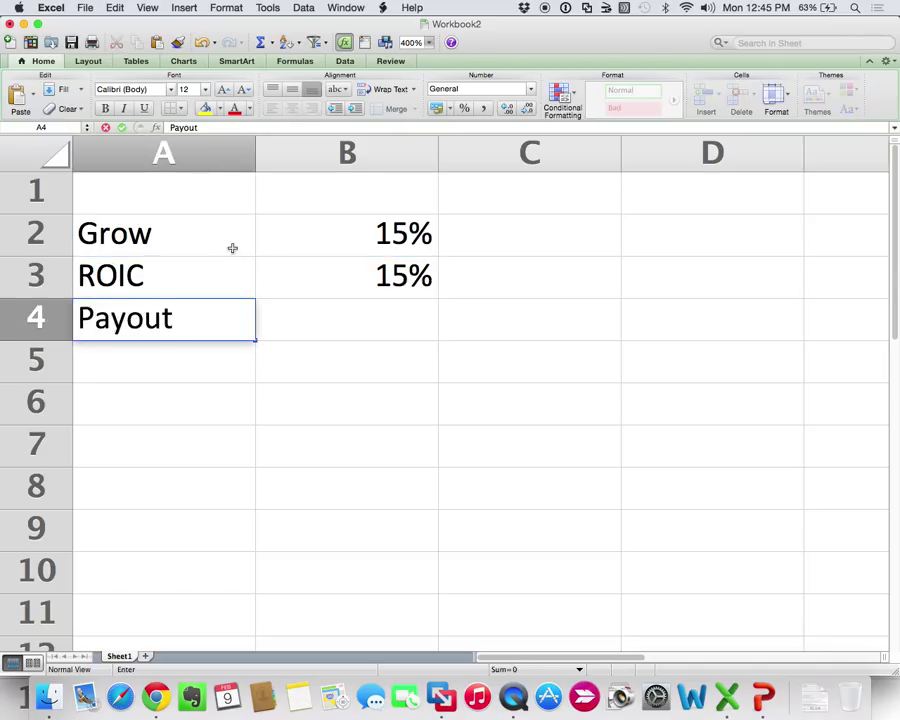
key("Return")
key("Right")
key("Up")
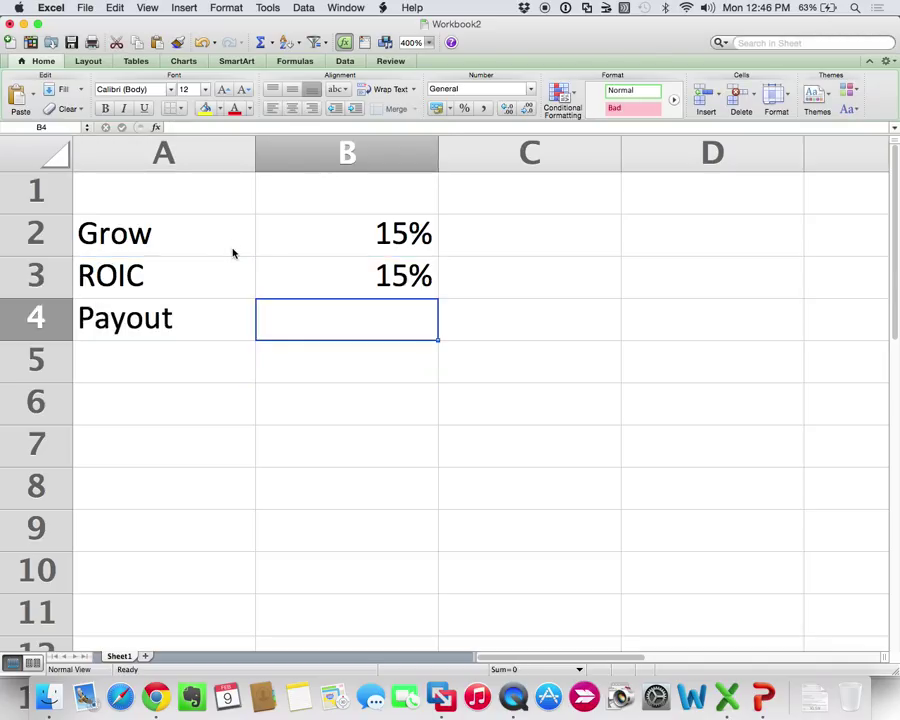
type("50%")
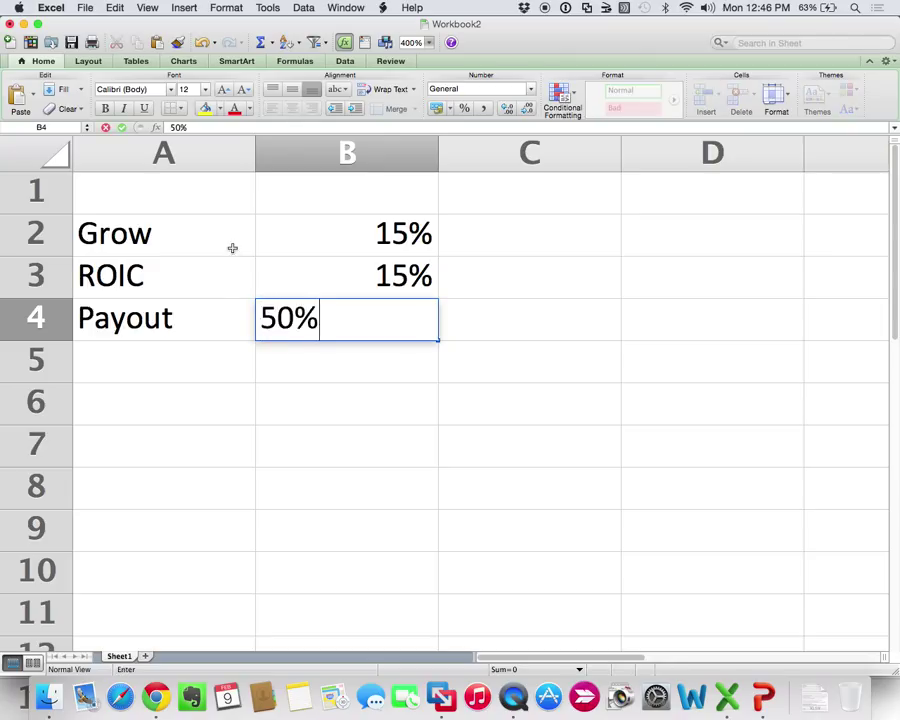
key("Return")
Enter "No New Debt" in A5 and "No M&A" in A6, widening column A to fit the text.
key("Left")
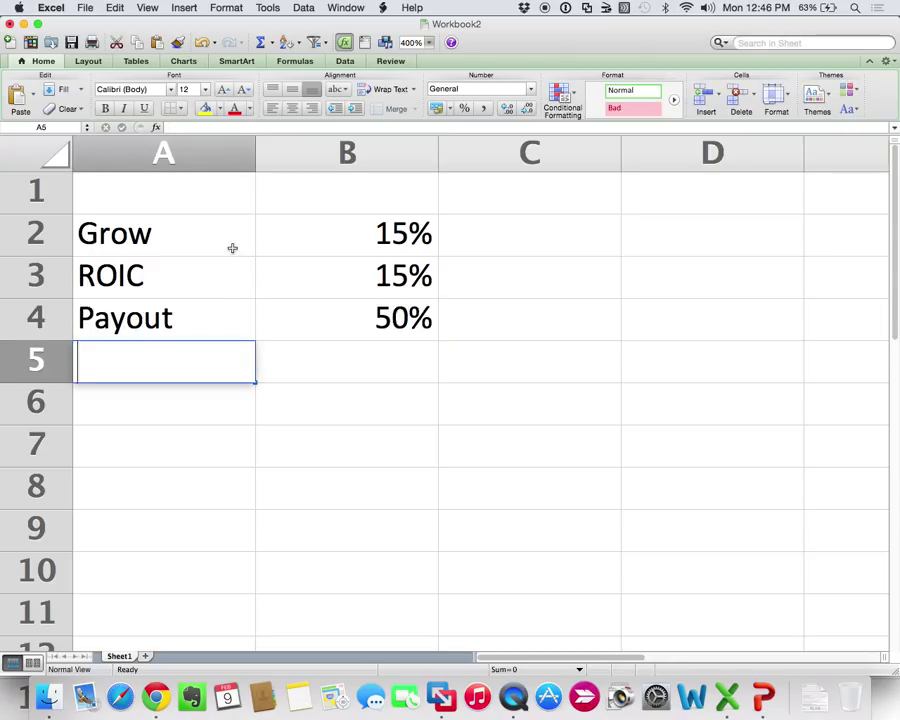
type("No N")
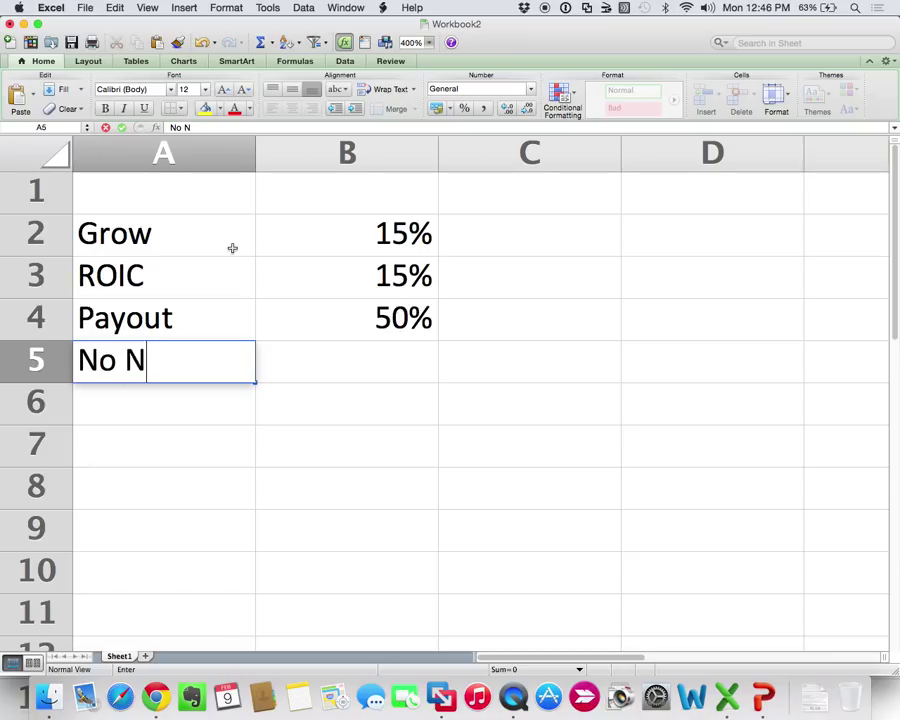
type("ew Debt")
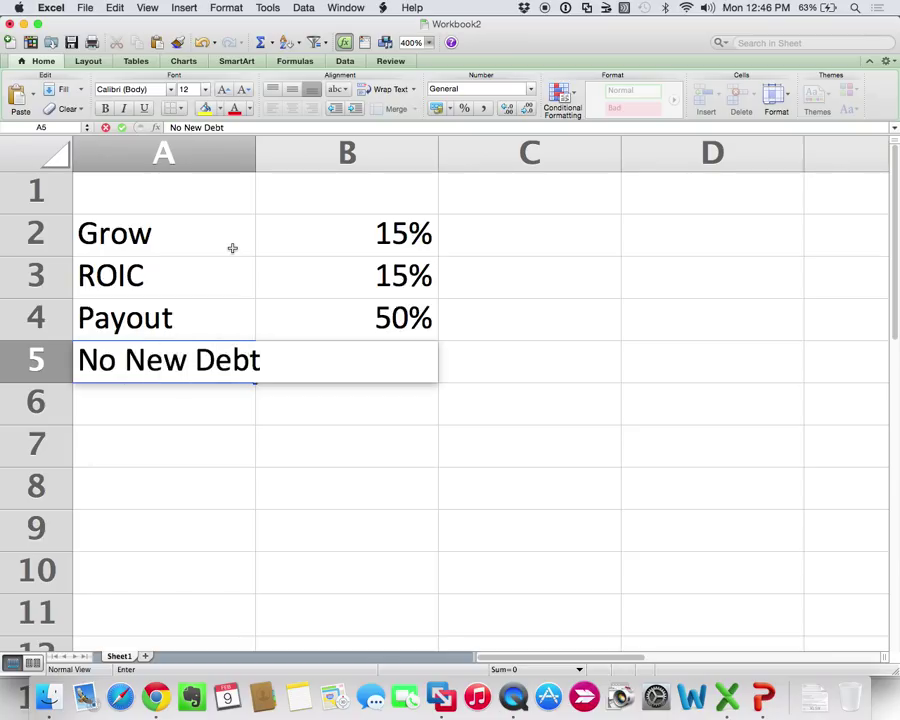
key("Return")
mouse_move(261, 151)
left_mouse_down()
mouse_move(253, 142)
mouse_move(270, 145)
left_mouse_up()
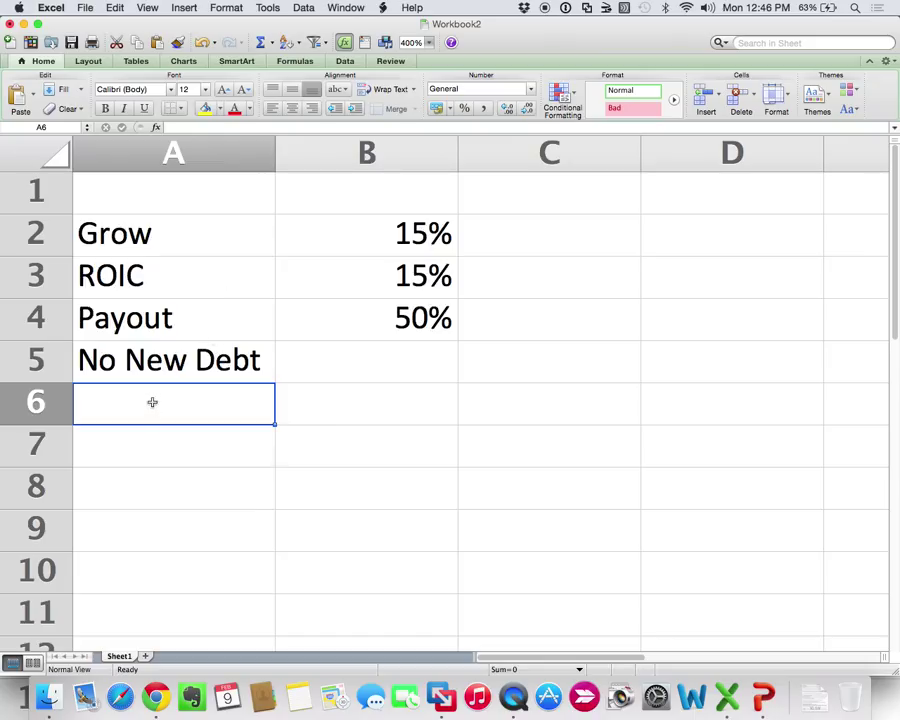
type("No M&A")
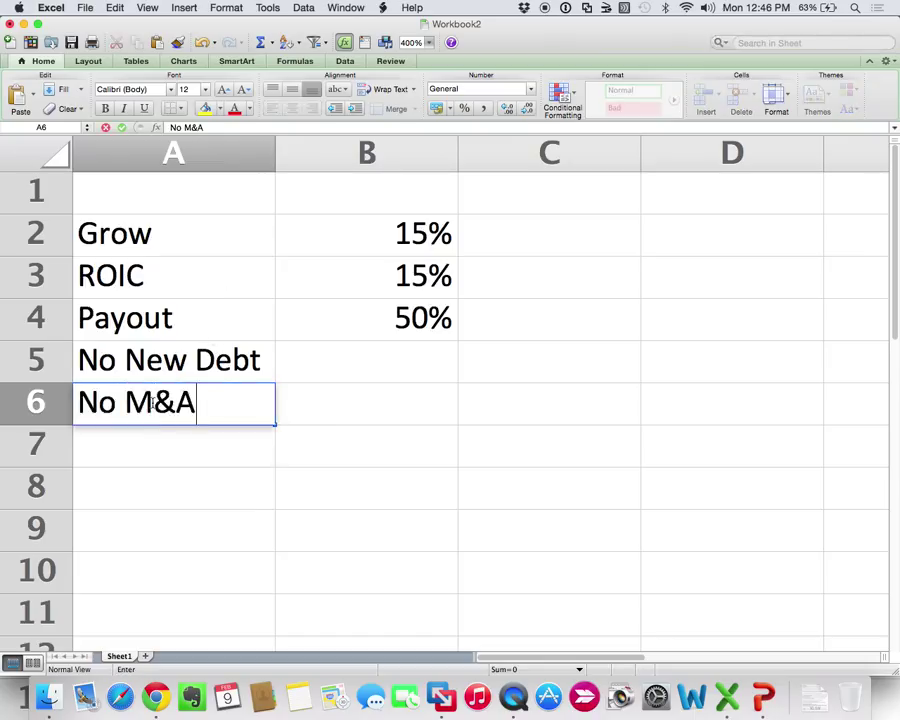
key("Return")
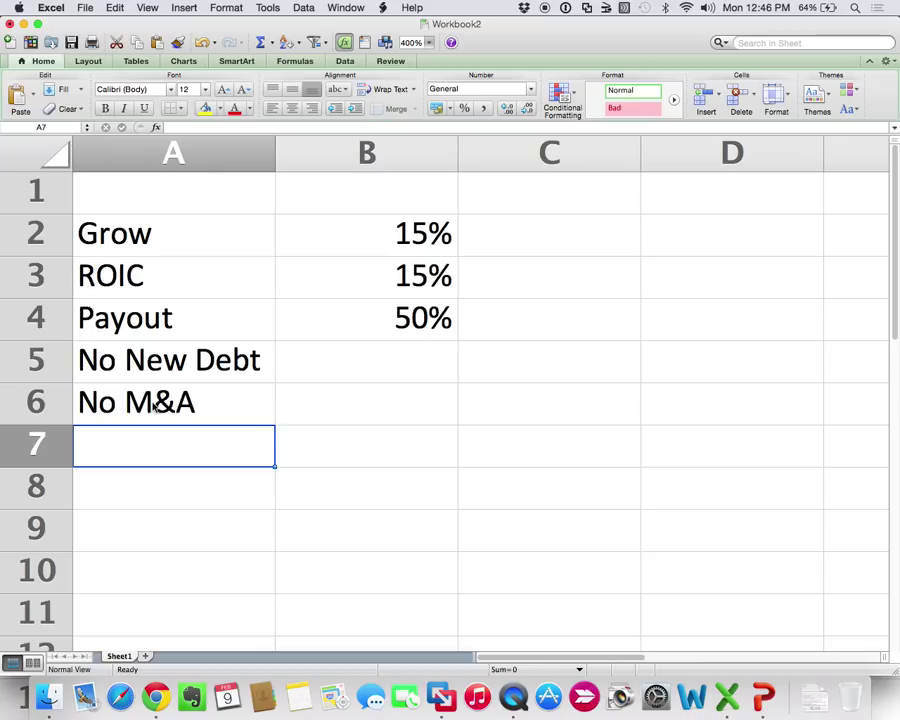
Enter "g" in A7 and the formula =.5*B3 in B7, formatting the result as a percentage with one decimal place.
type("g")
key("Return")
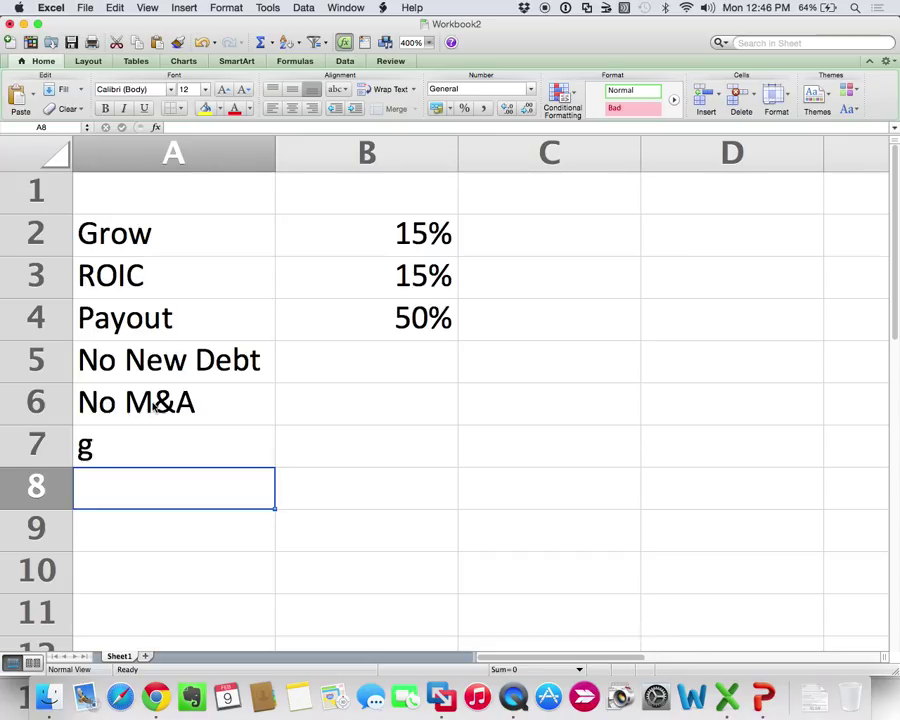
key("Up")
key("Right")
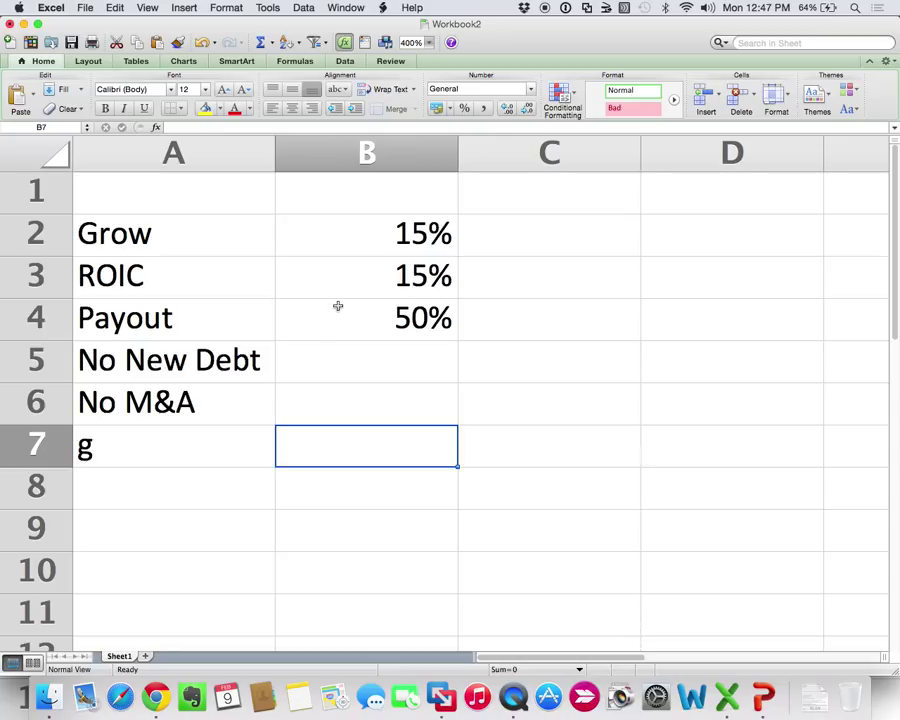
type("=")
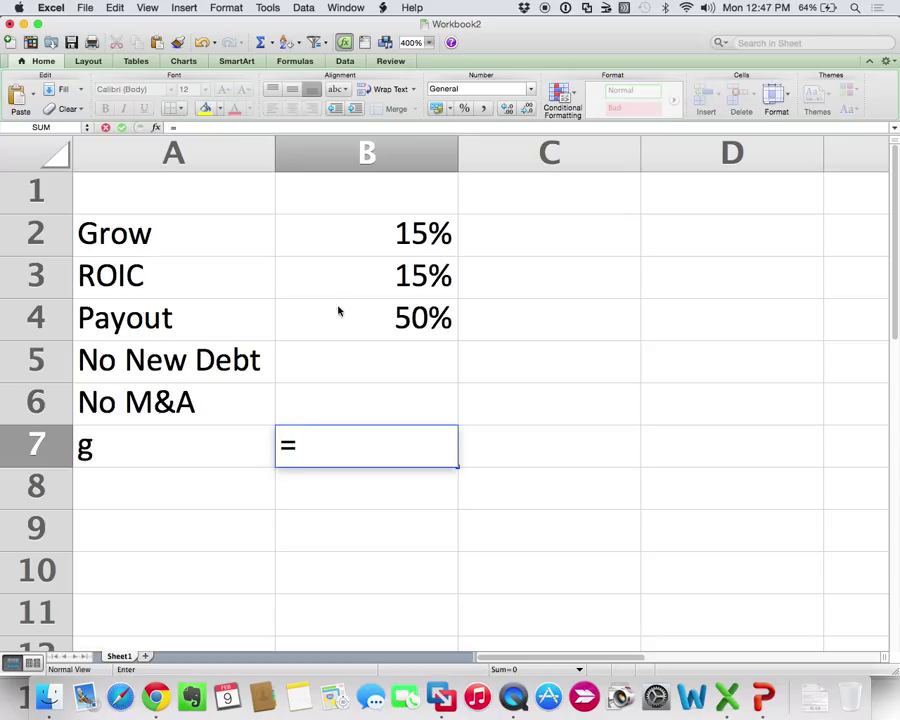
type(".5*")
left_click(337, 305)
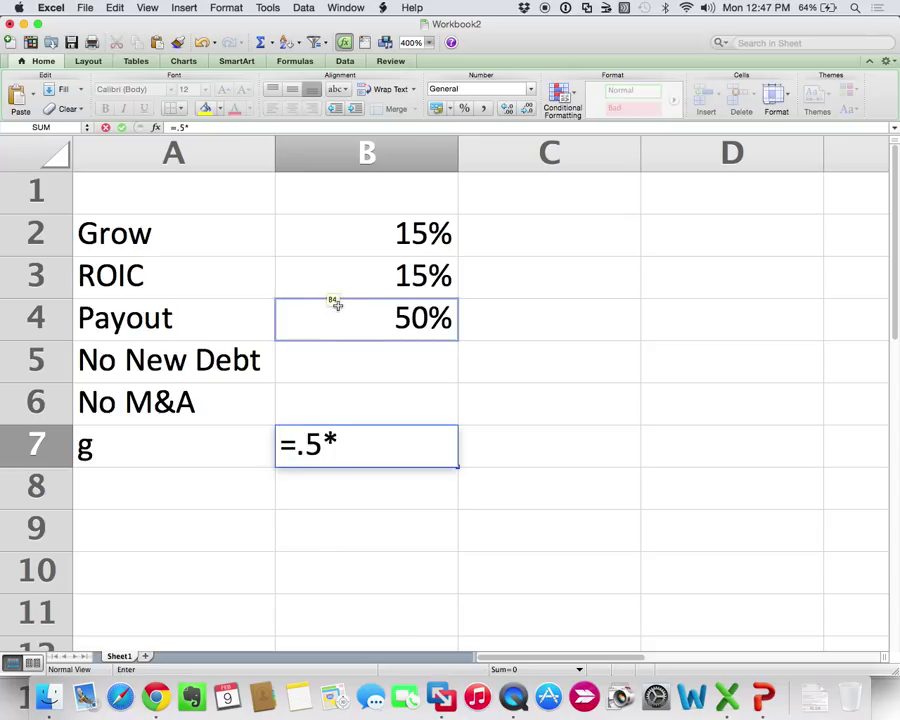
left_click(391, 257)
left_click(370, 286)
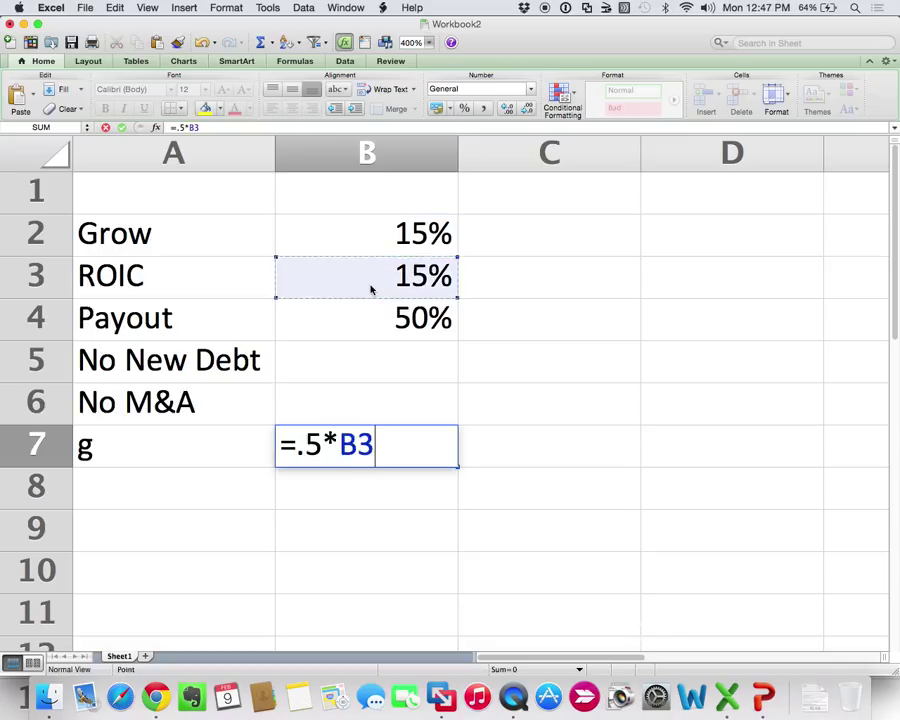
key("Return")
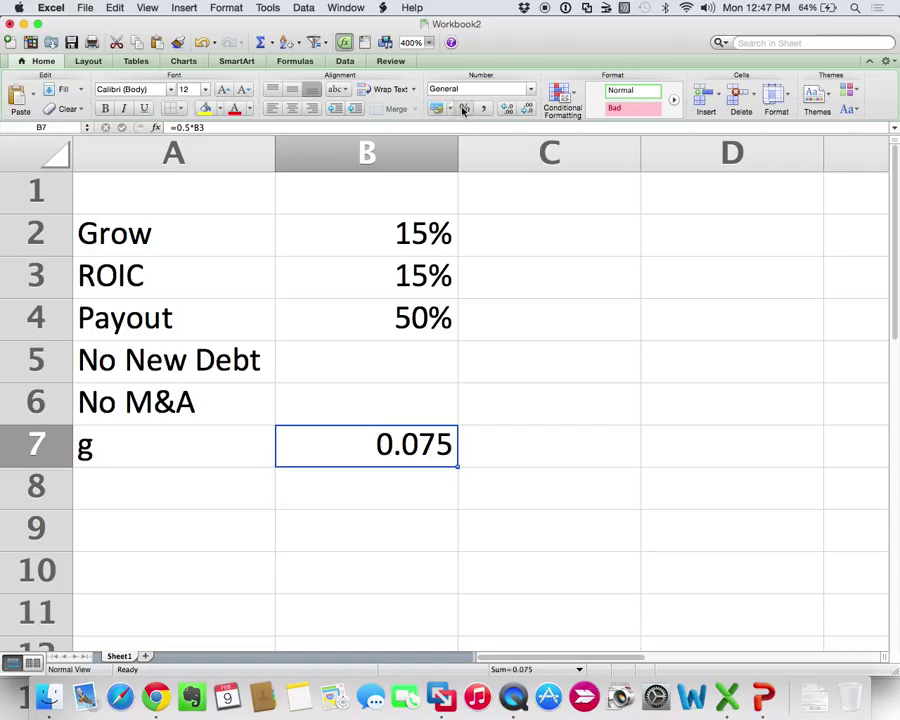
left_click(462, 110)
left_click(507, 109)
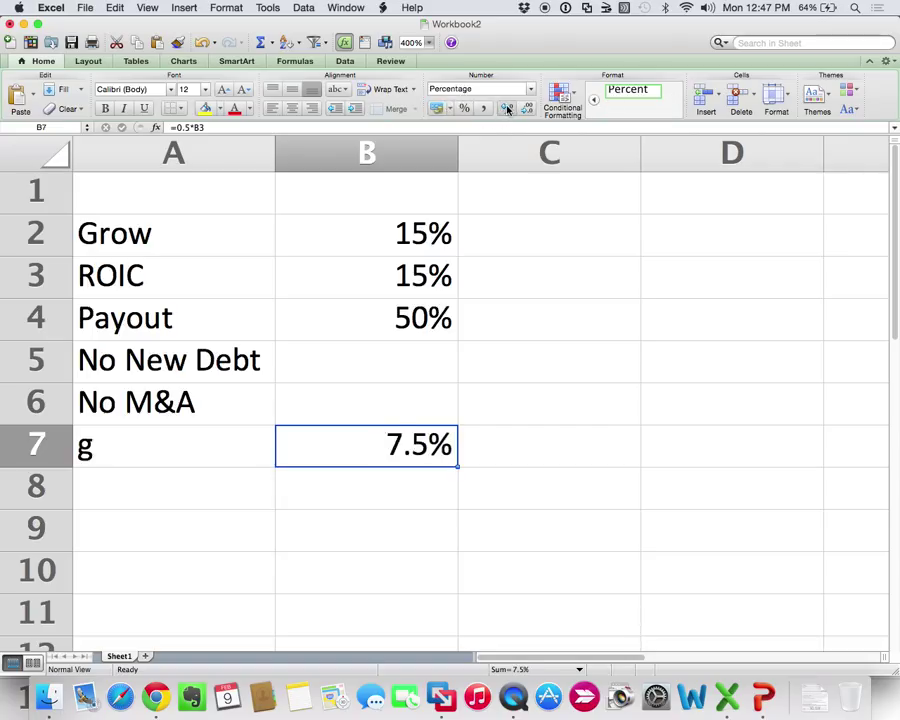
Compare the Grow rate in B2 with g in B7, and return to the PowerPoint slide show.
left_click(408, 233)
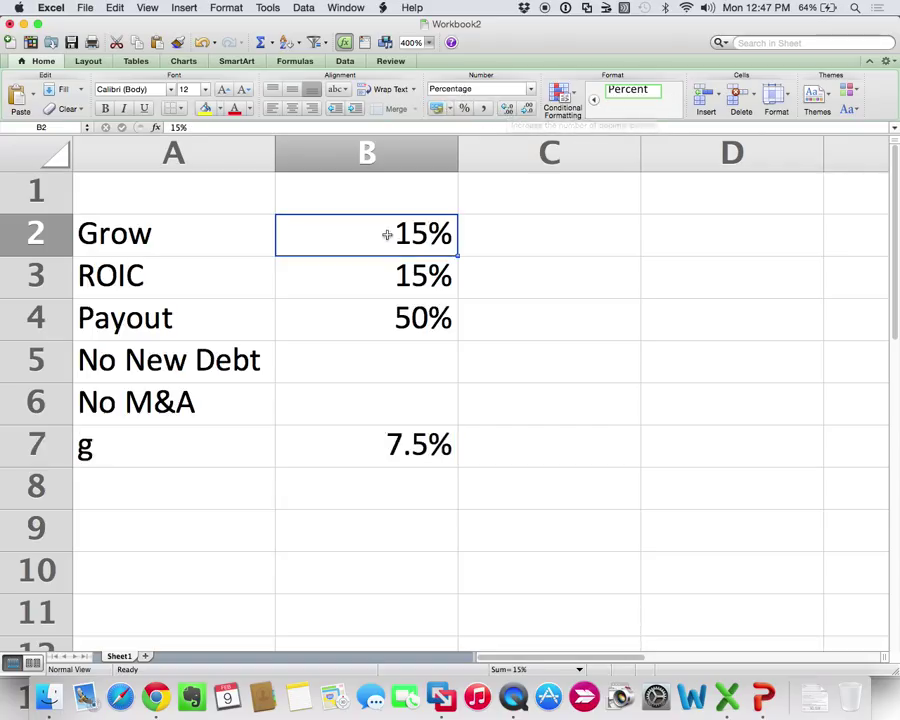
left_click(390, 440)
left_click(383, 250)
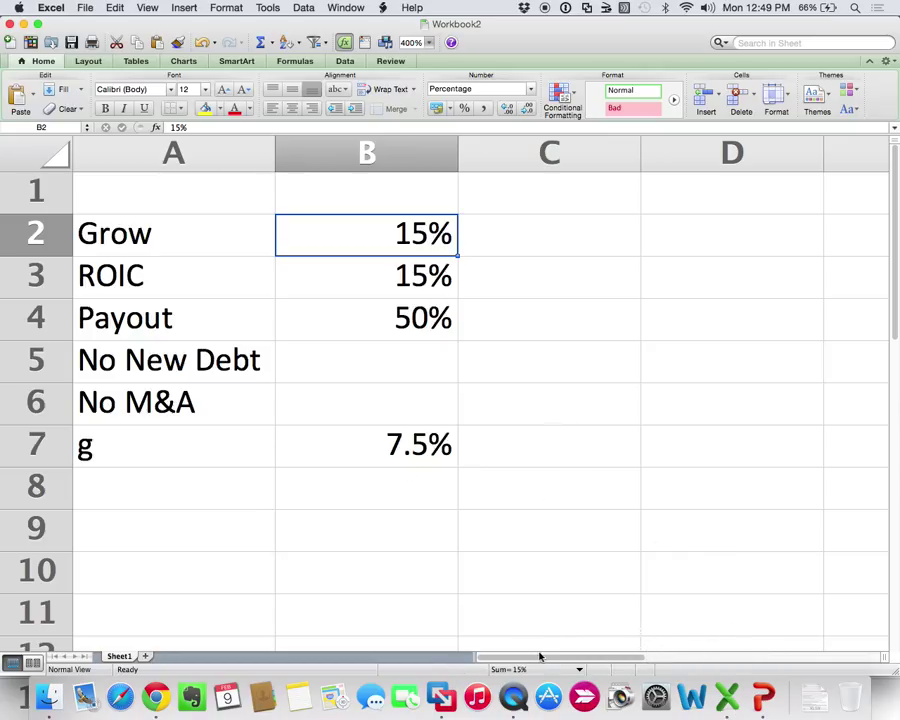
left_click(764, 697)
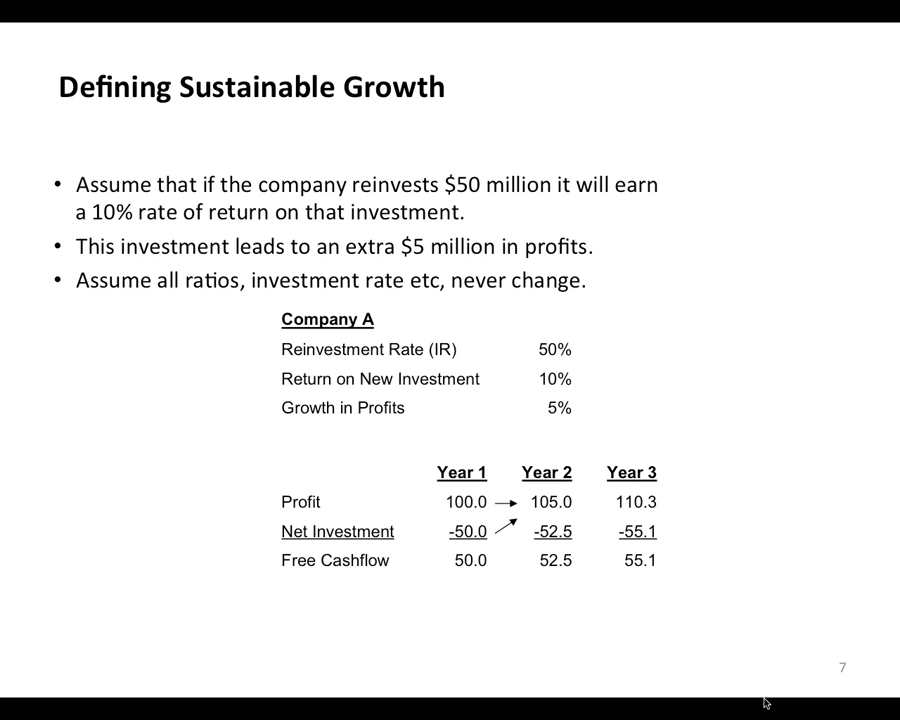
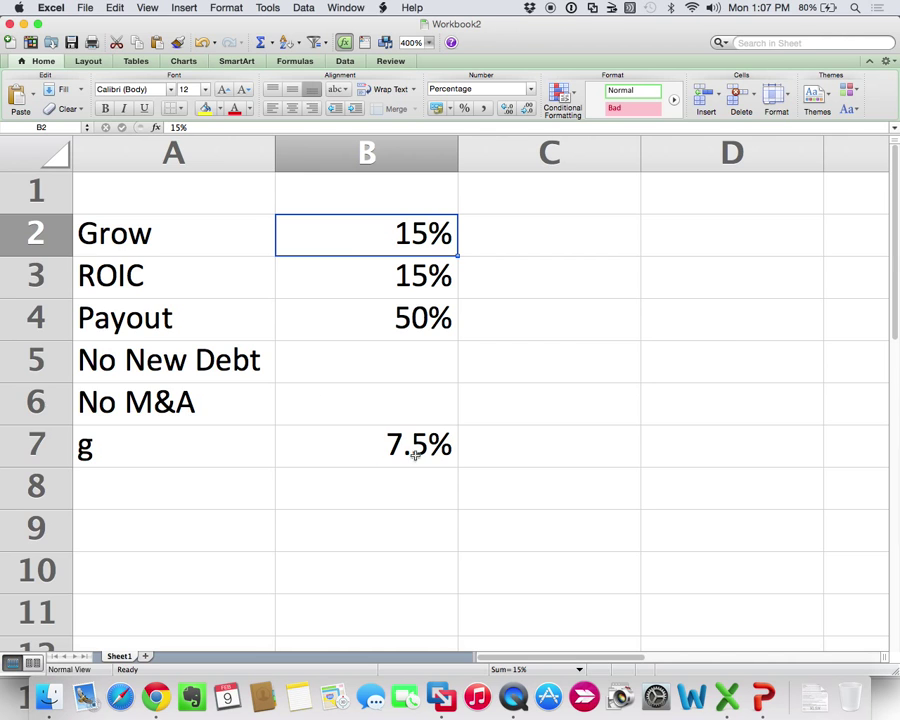
Add a second worksheet to the Excel workbook and set its zoom to 400%.
left_click(145, 656)
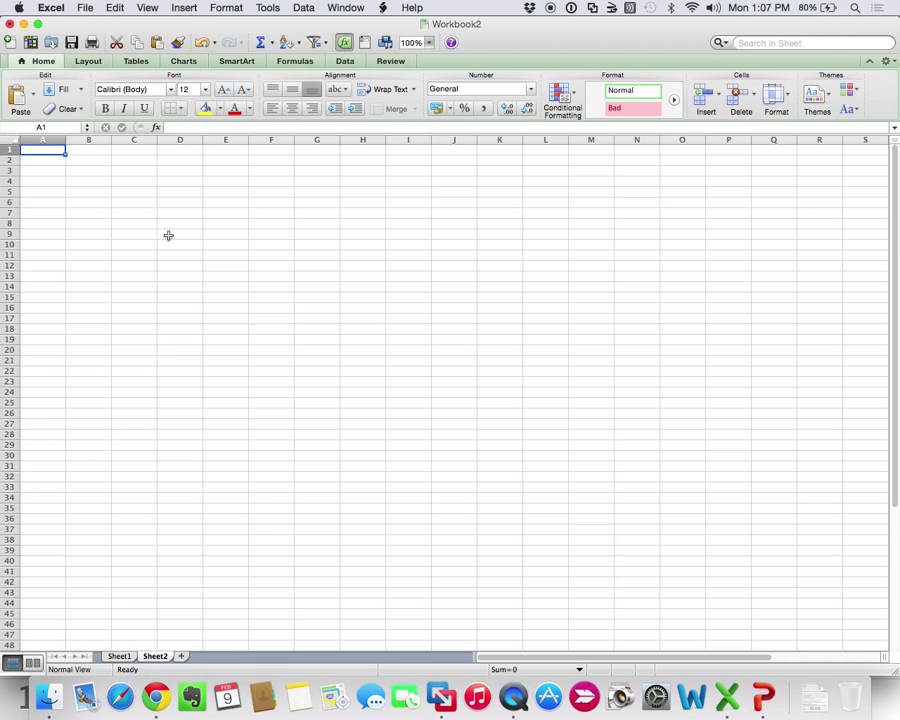
left_click(411, 43)
type("400")
key("Return")
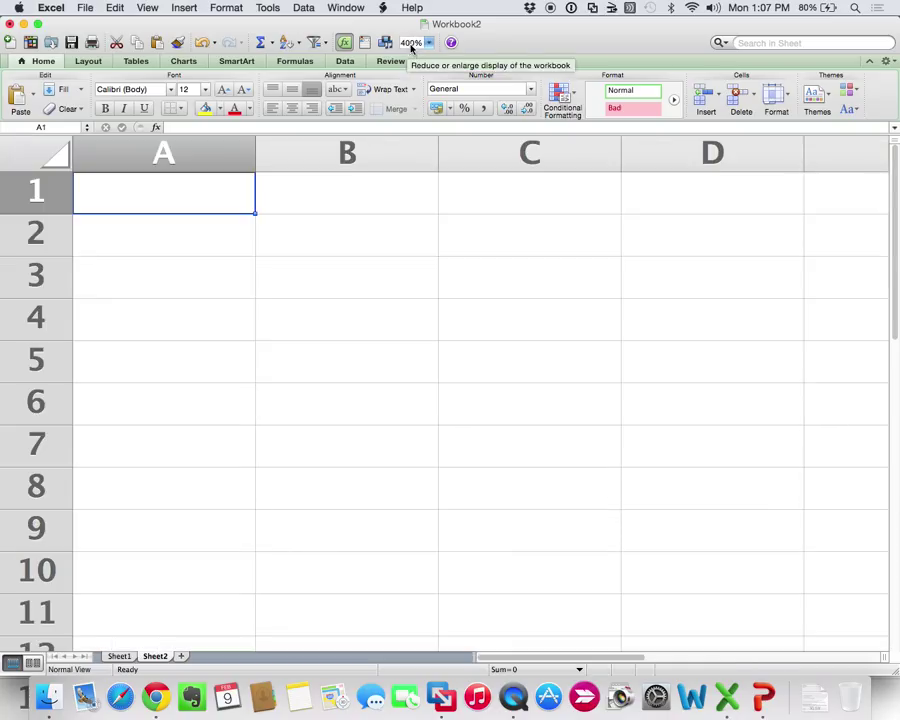
Enter the column headings "A" in B1 and "B" in C1.
left_click(342, 199)
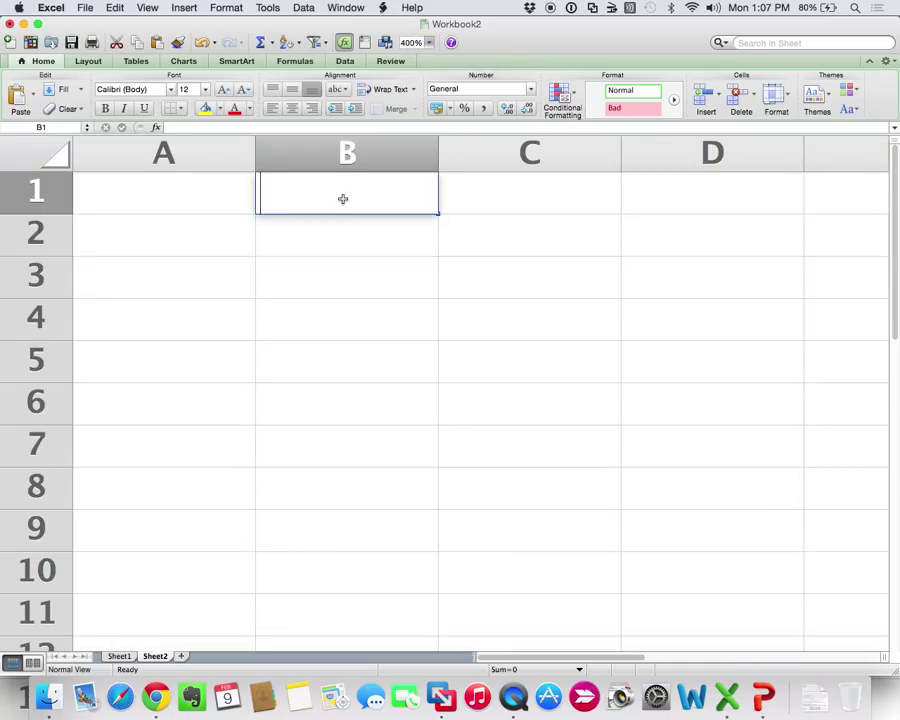
type("A")
key("Tab")
type("B")
key("Return")
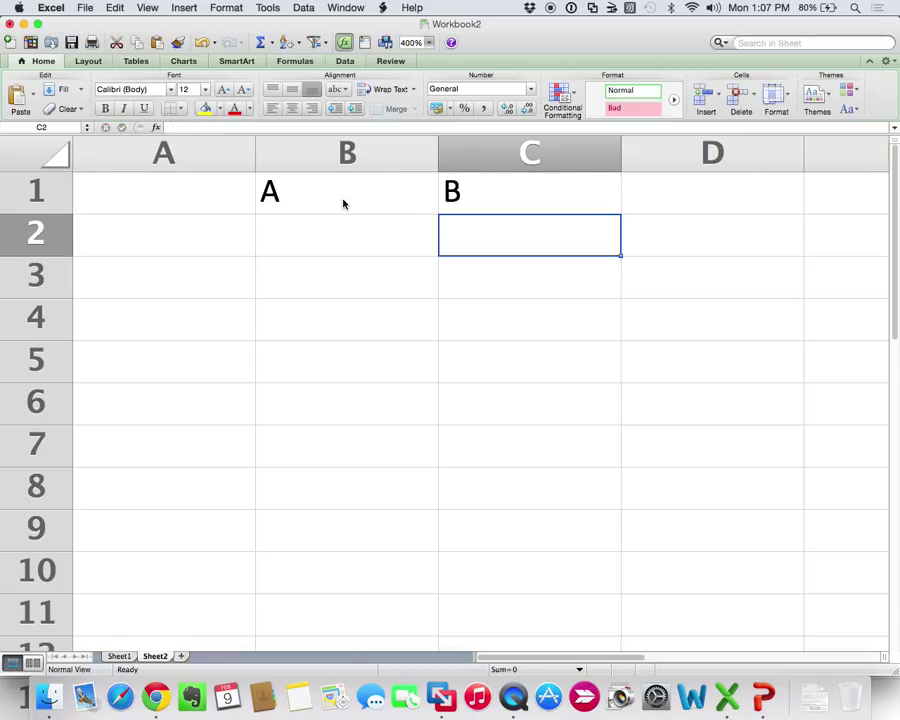
Enter the row labels "profit", "growth", "return" and "risk" in cells A2 to A5.
key("Left")
key("Left")
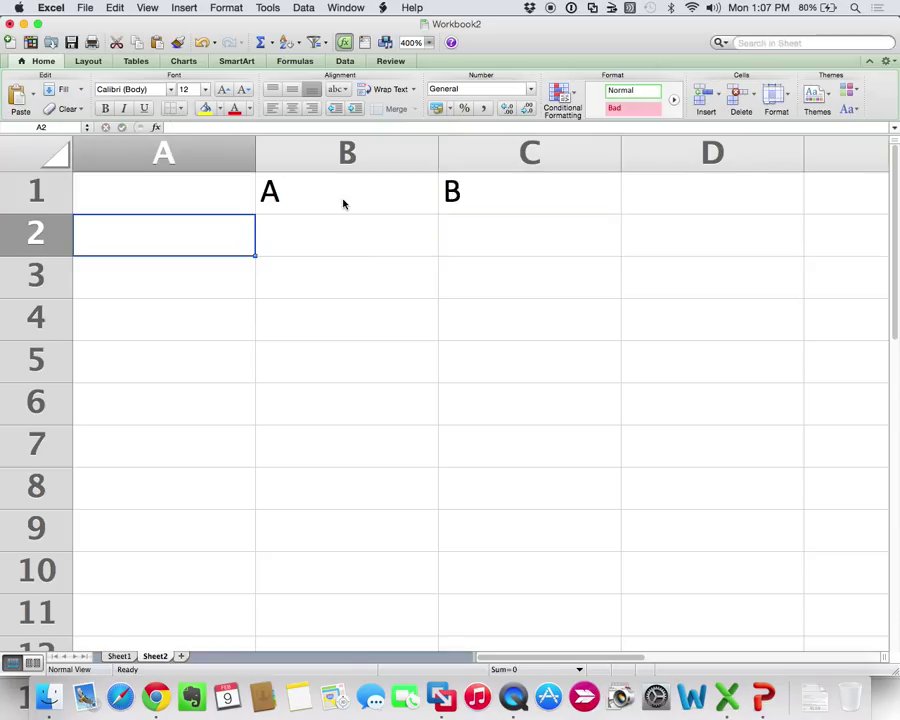
type("profit")
key("Return")
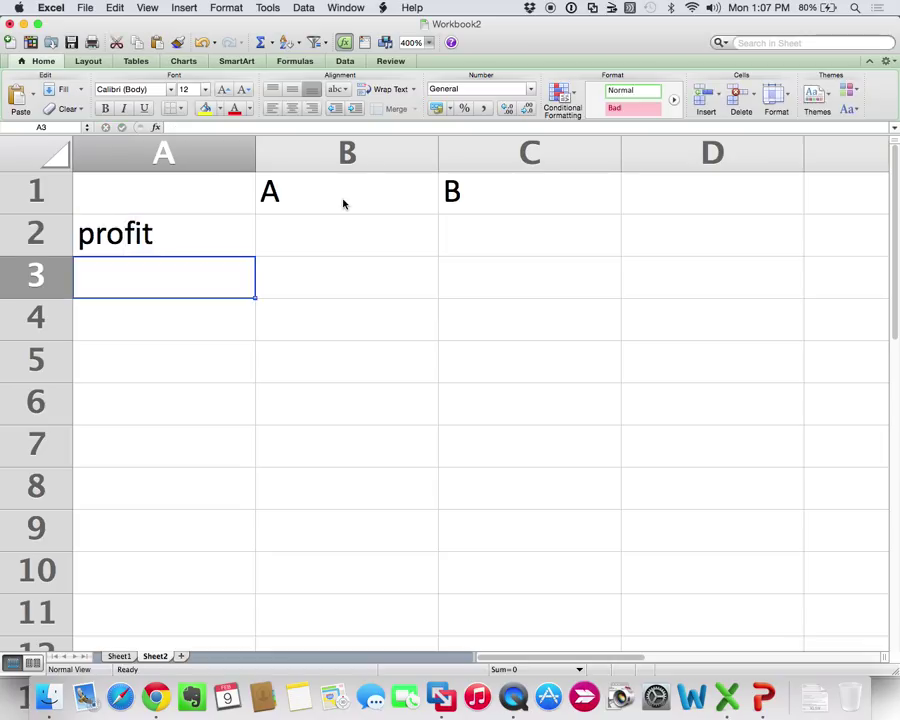
type("growth")
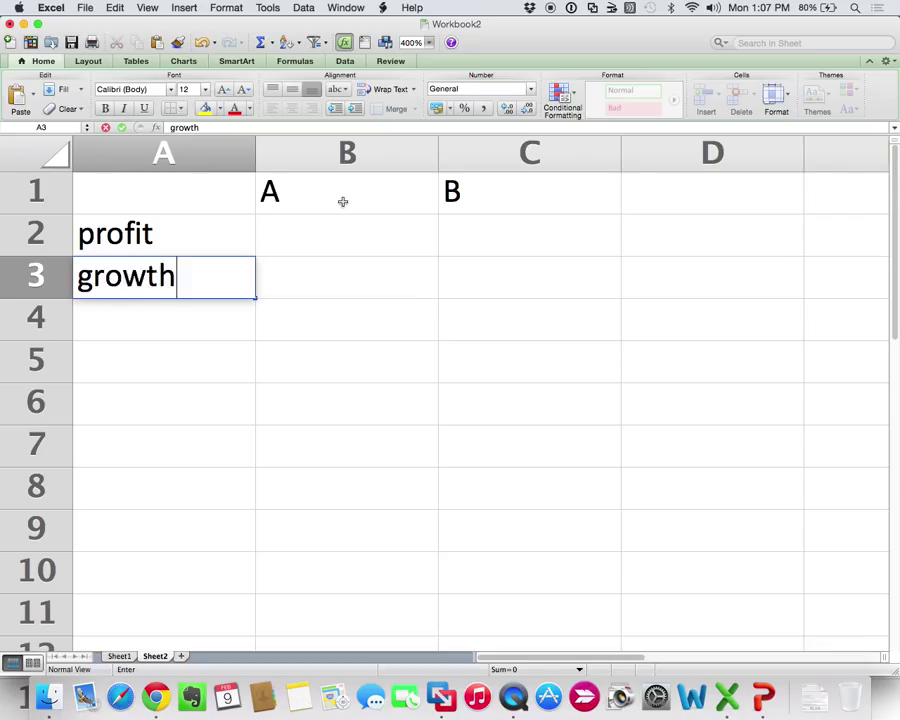
key("Return")
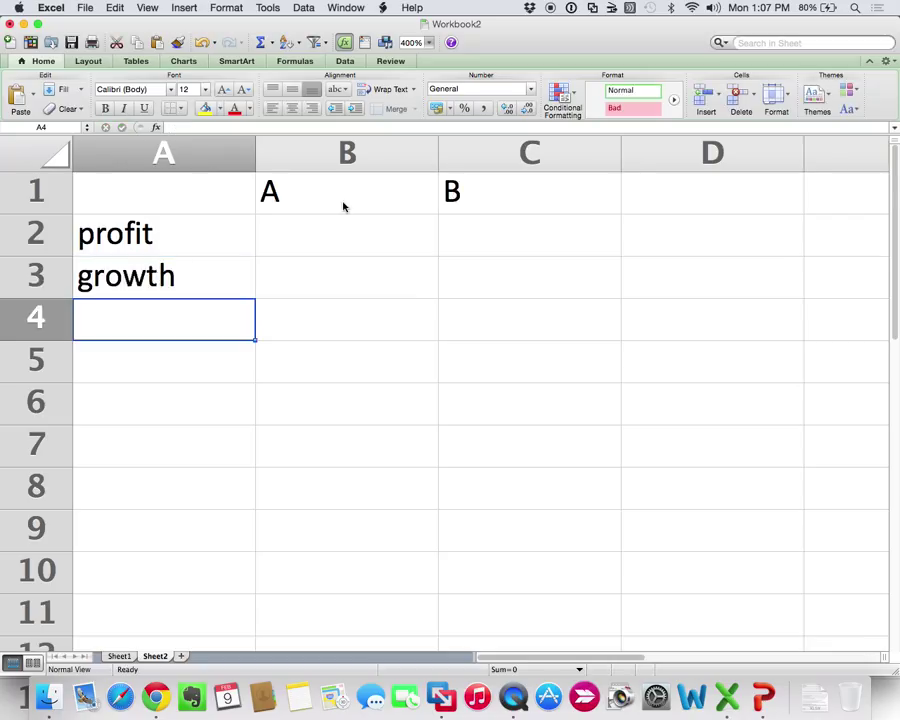
type("return")
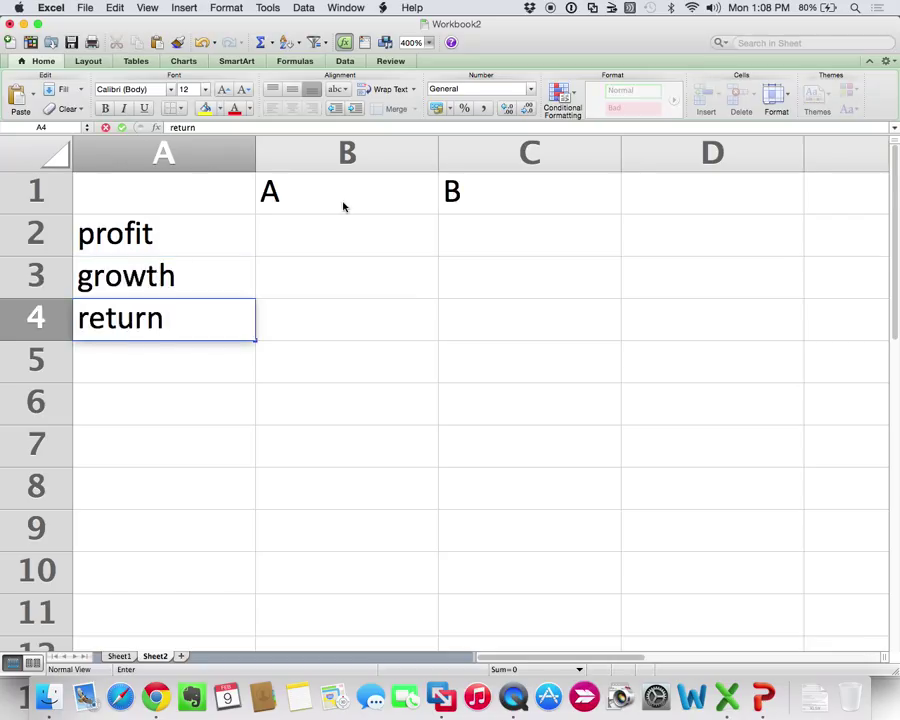
key("Return")
type("risk")
key("Return")
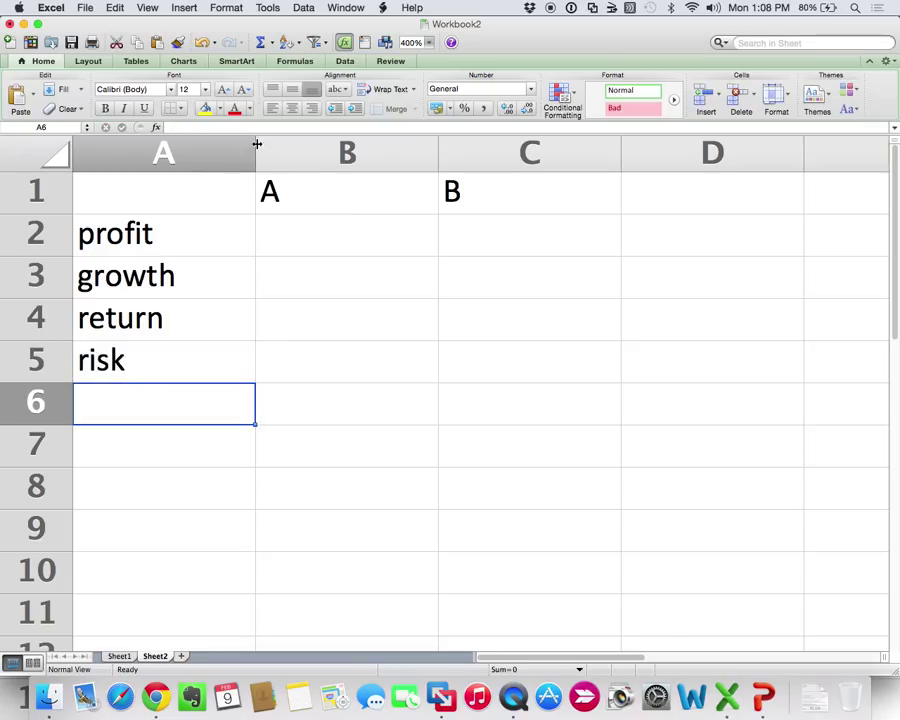
Widen column A and extend the label in A2 to "profit (NOPAT)".
left_click_drag(257, 144, 306, 144)
left_click(195, 232)
double_click(195, 233)
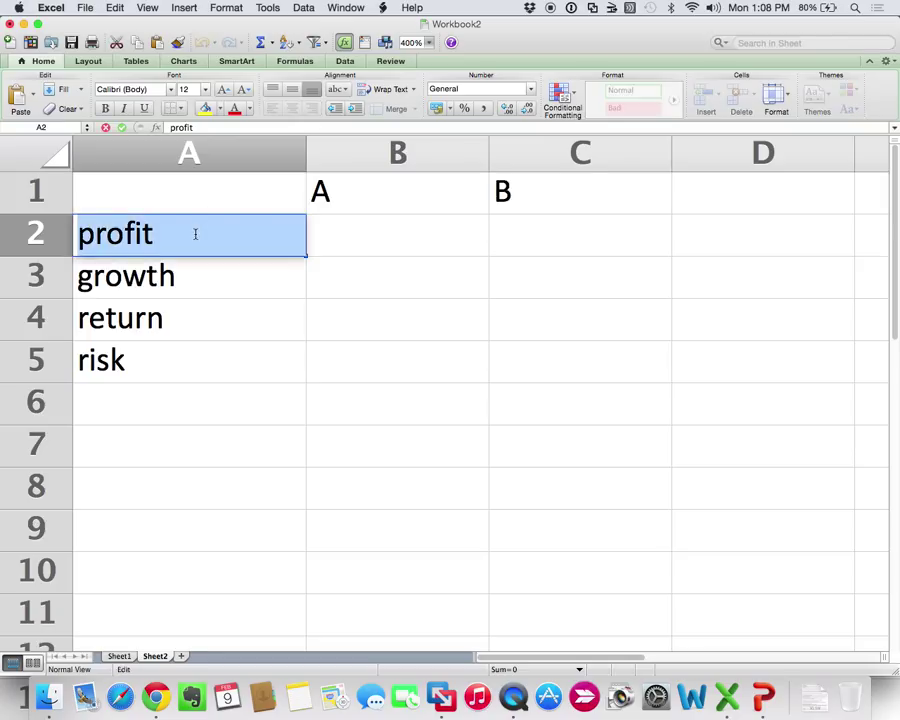
type("(")
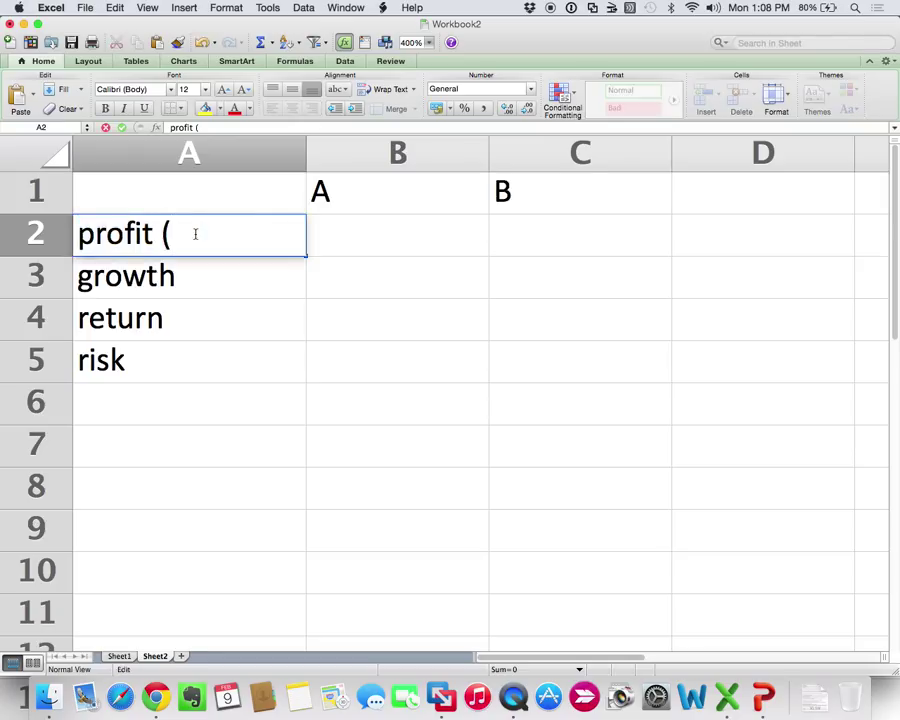
type("NOPAT)")
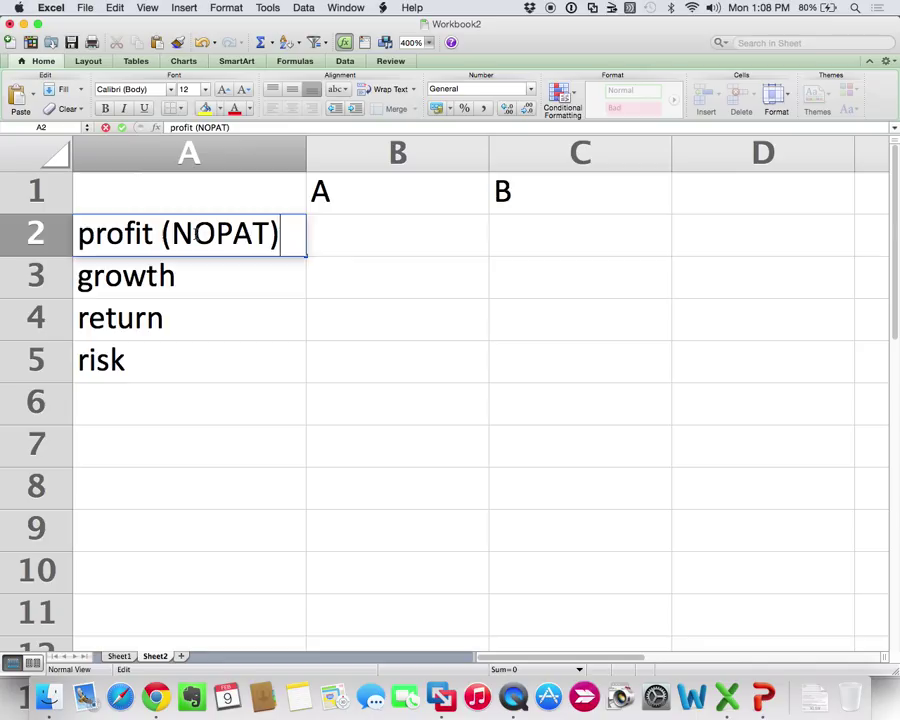
key("Return")
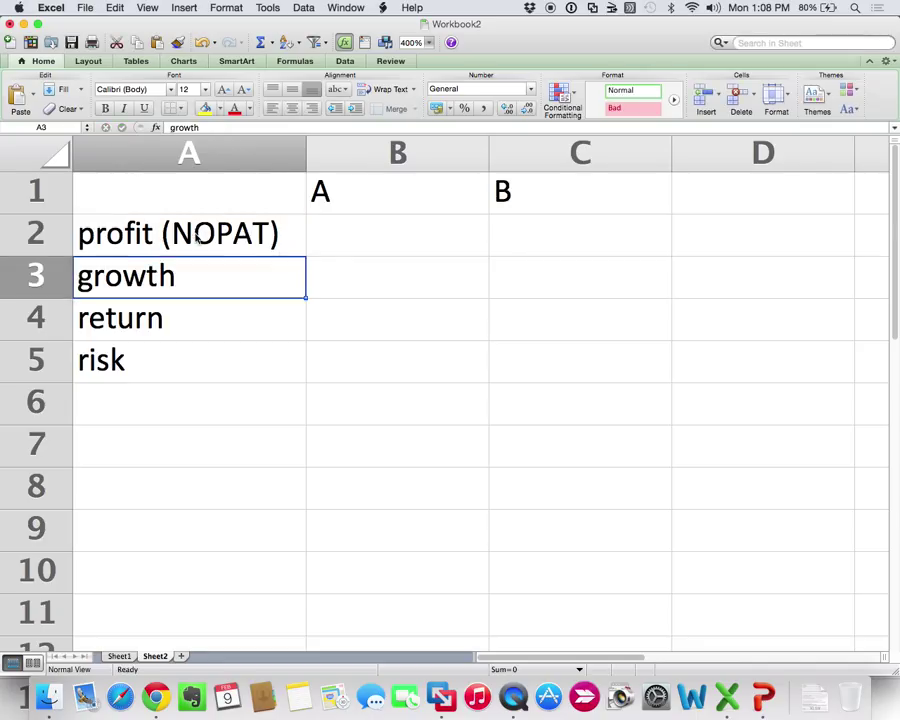
Extend the labels in A3 to A5 to "growth (g)", "return (ROIC)" and "risk (WACC)".
double_click(236, 278)
type("(")
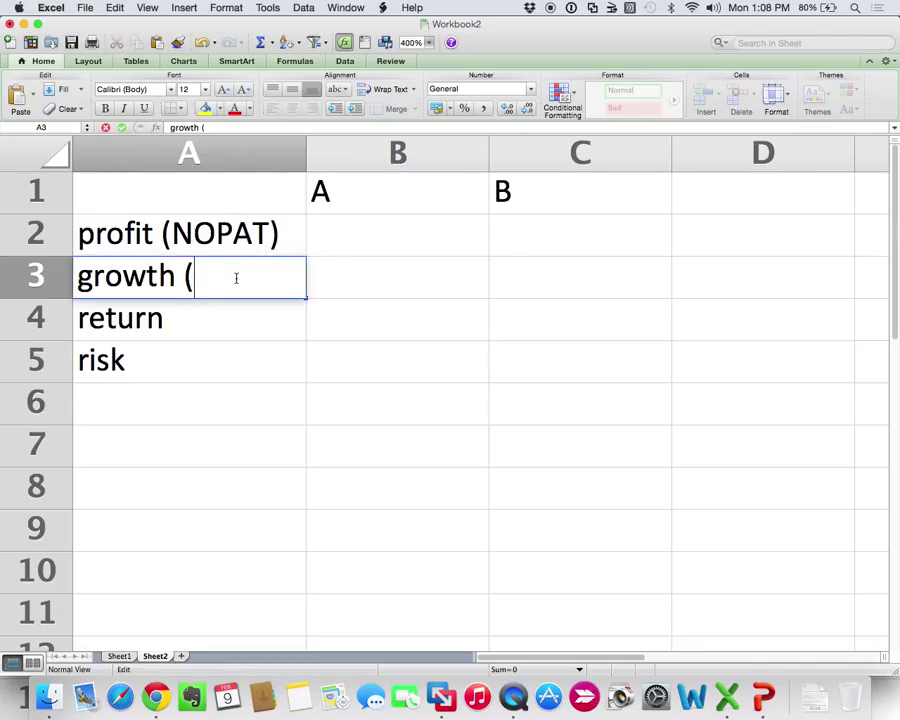
type("g)")
key("Return")
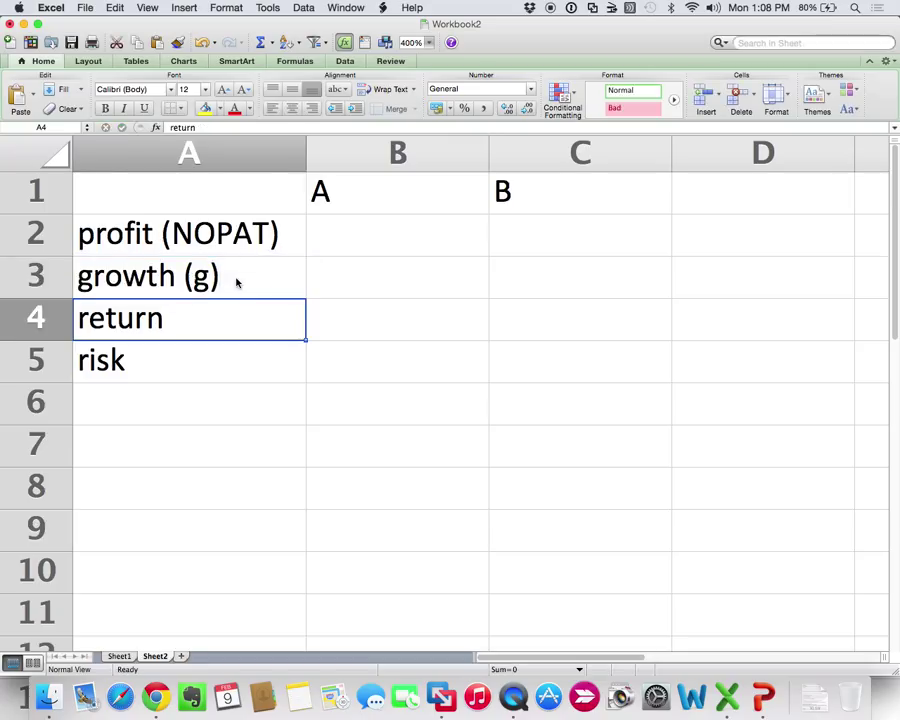
double_click(222, 320)
type("(")
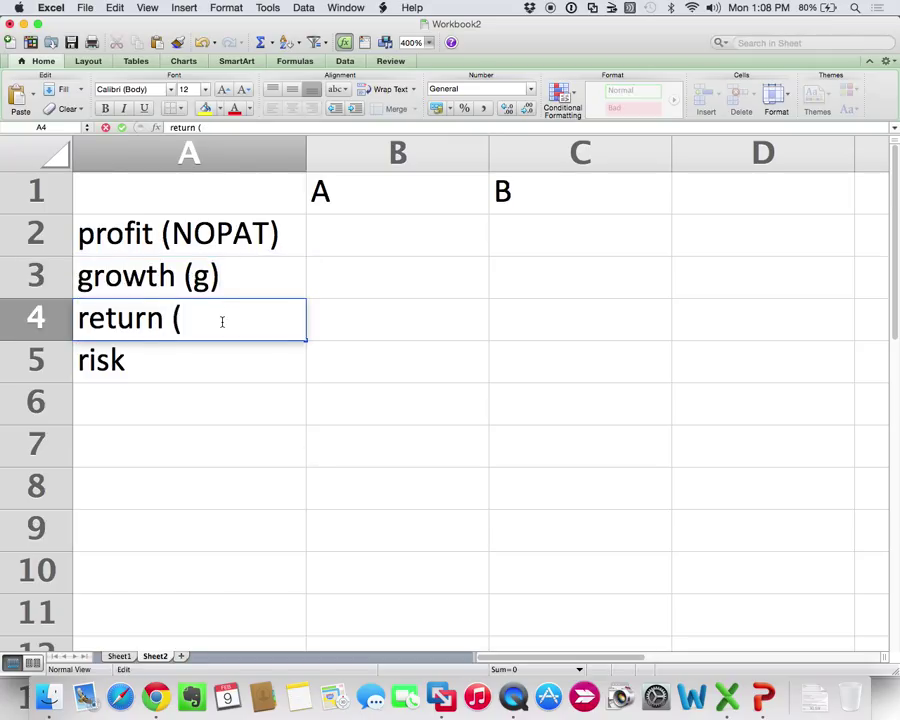
type("ROIC)")
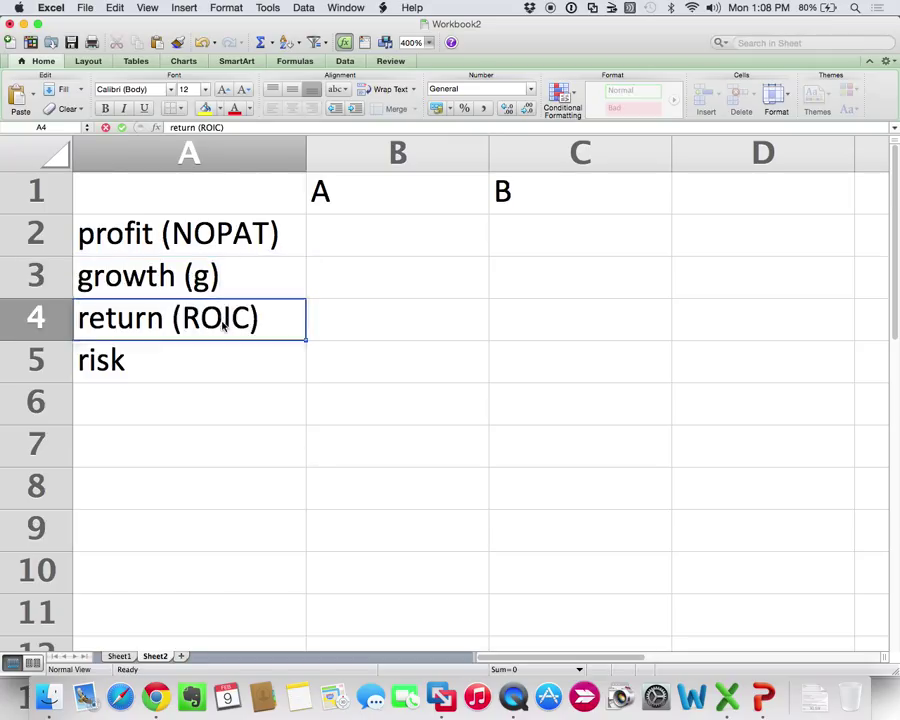
key("Return")
double_click(179, 363)
type("(")
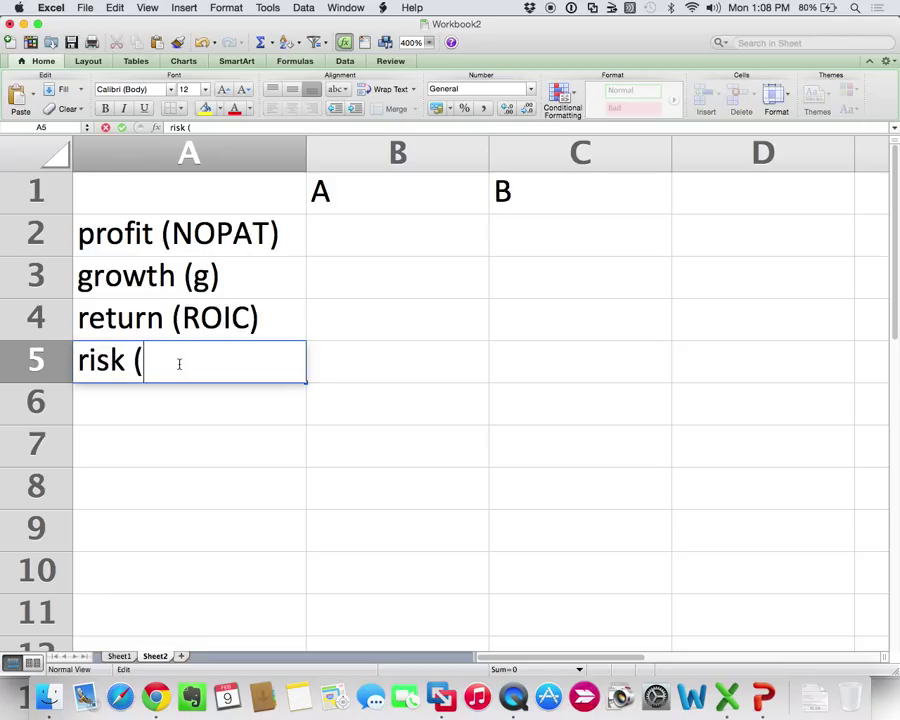
type("WACC)")
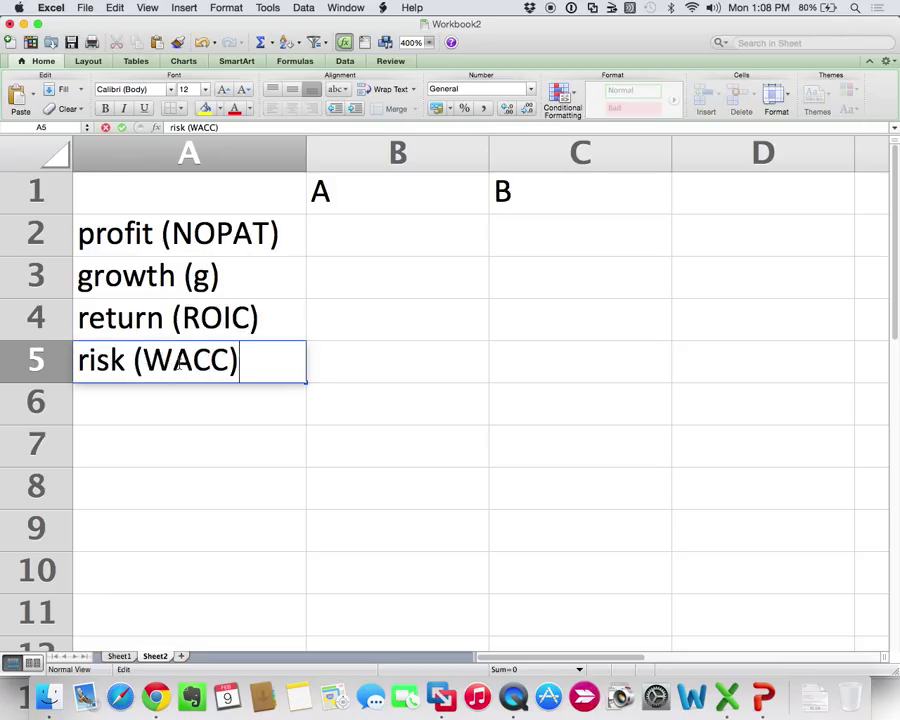
key("Return")
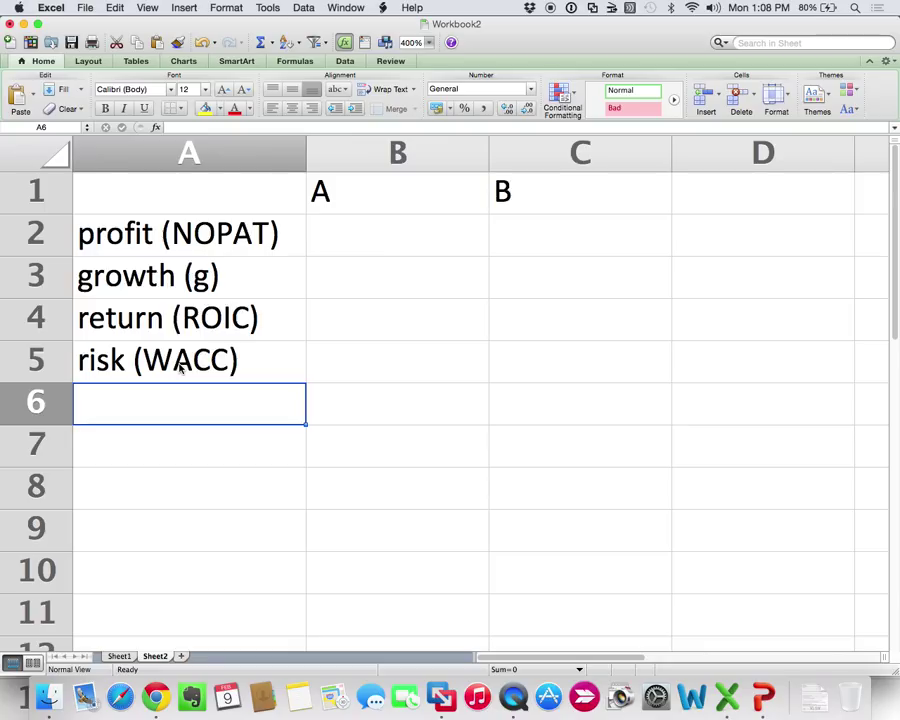
Enter the label "value" in A7 and switch to the Key Value Drivers Equation slide in PowerPoint.
left_click(138, 450)
type("value")
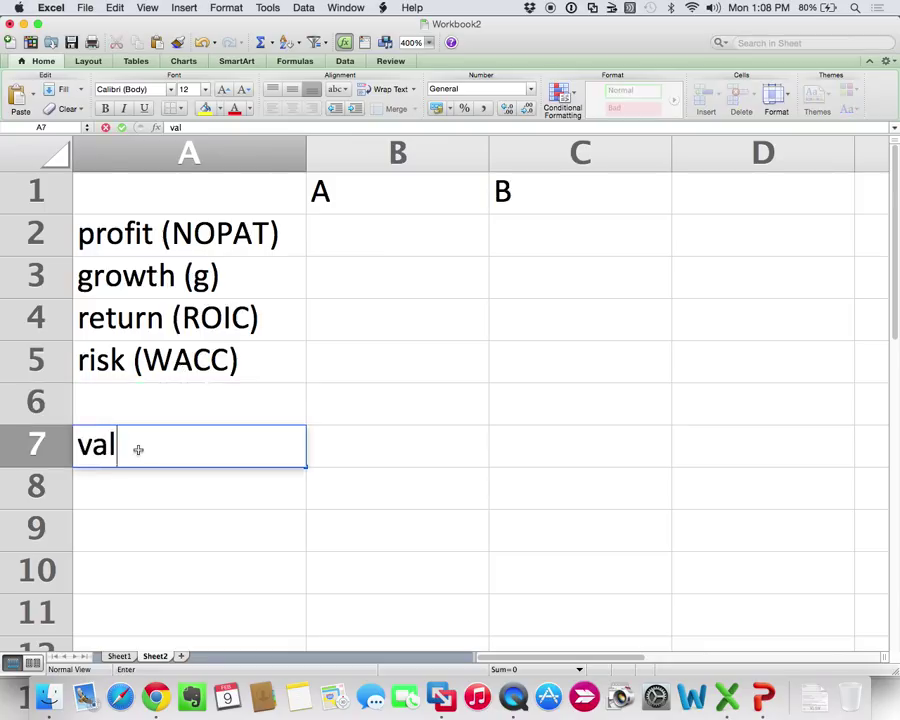
key("Return")
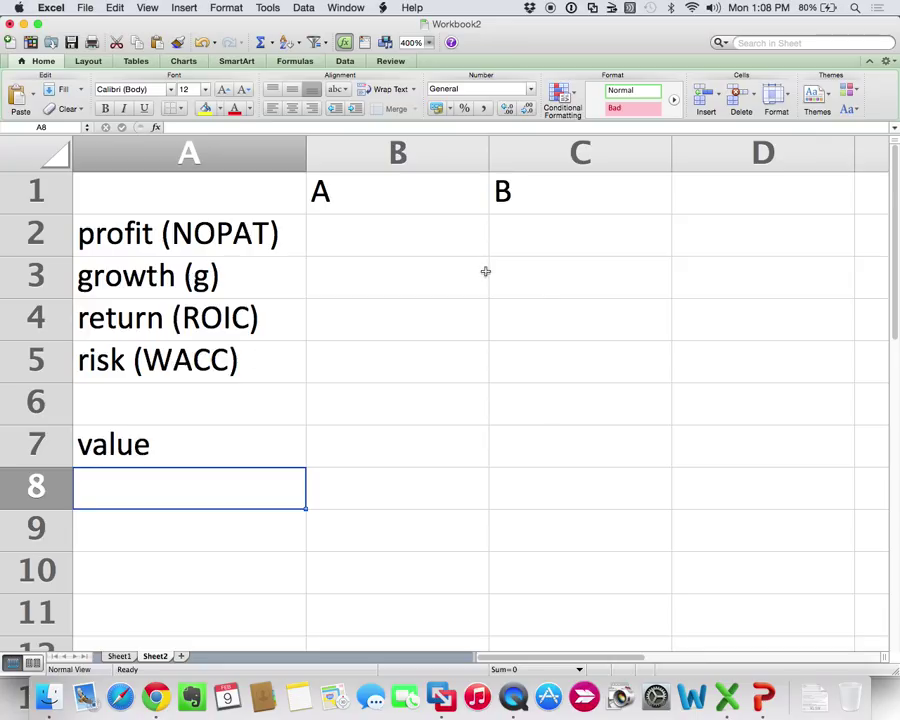
right_click(398, 228)
left_click(351, 241)
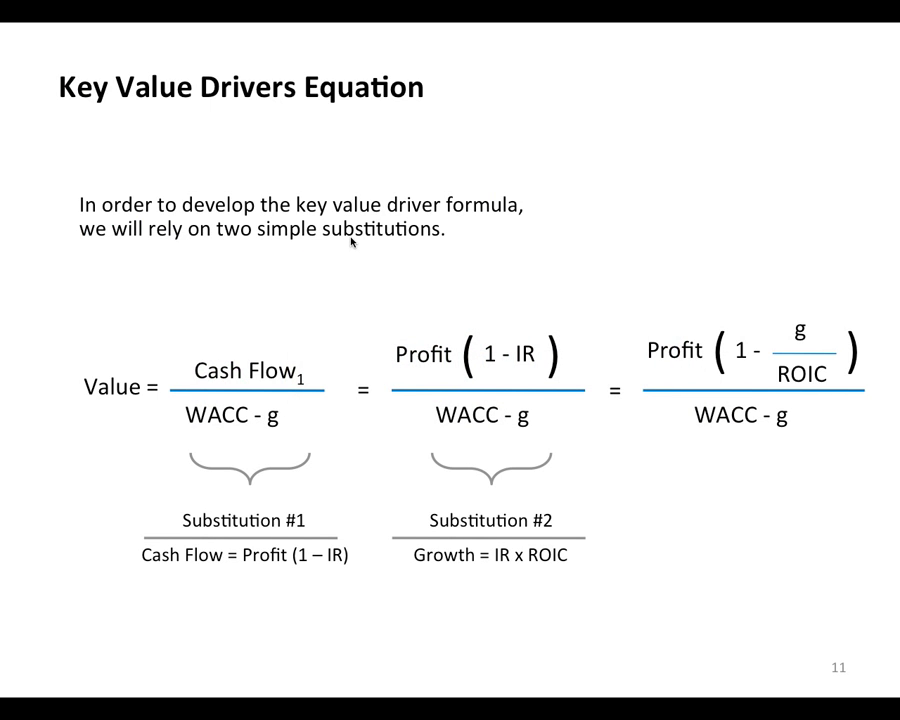
Go back to the "Which Company is More Valuable?" slide, switch to Excel and enter a profit of 100 in B2 and C2.
key("Left")
key("Left")
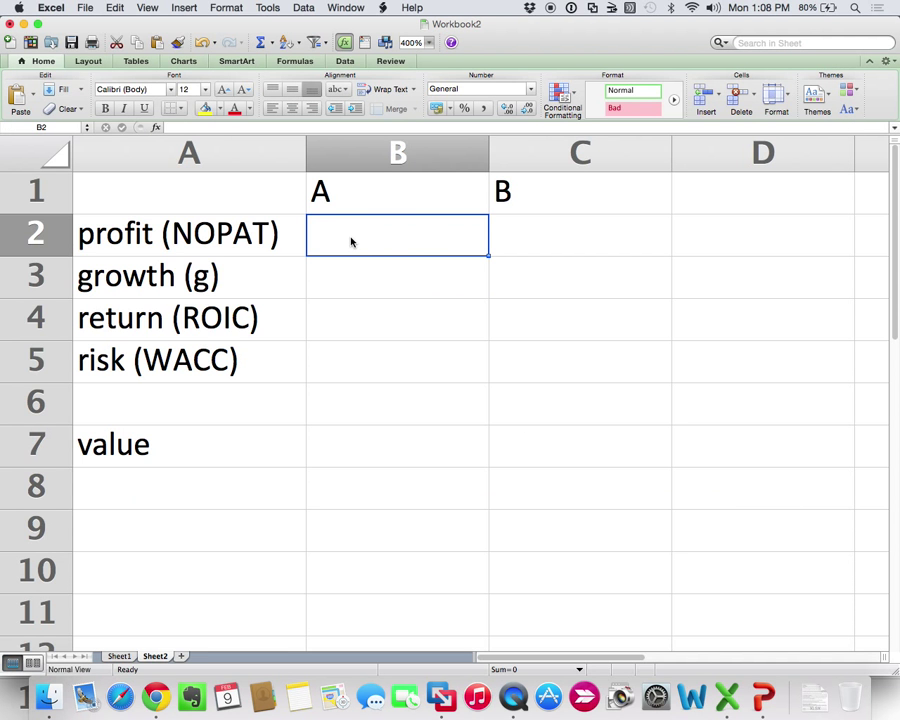
type("100")
key("Tab")
type("100")
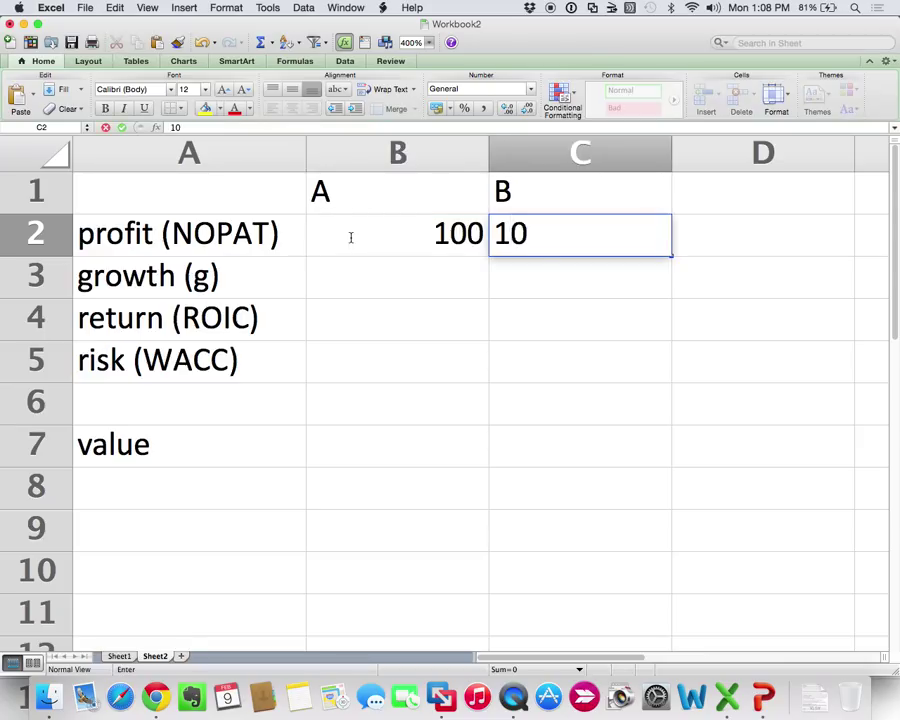
key("Return")
Enter a growth rate of 5% for both companies in cells B3 and C3.
key("Left")
type("5%")
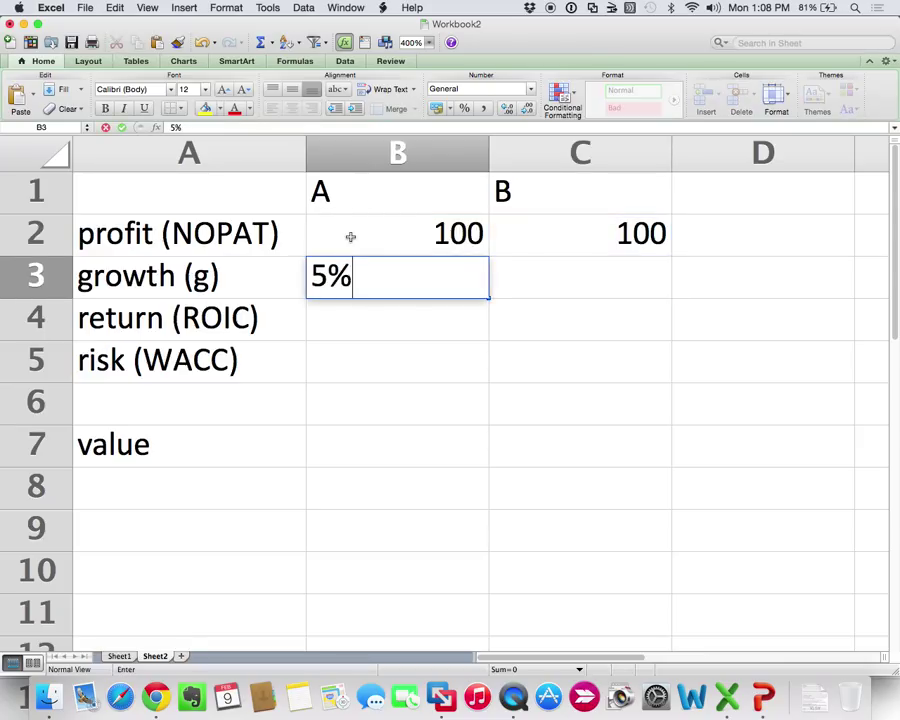
key("Tab")
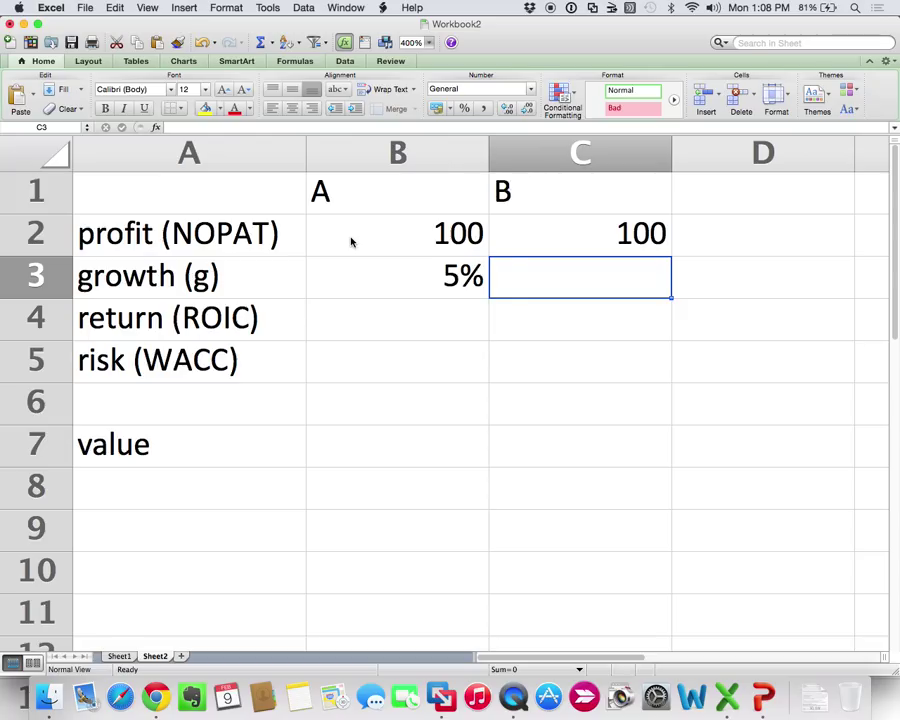
type("5%")
key("Return")
Enter the returns from the company comparison slide: 10% in B4 for company A and 20% in C4 for company B.
key("Left")
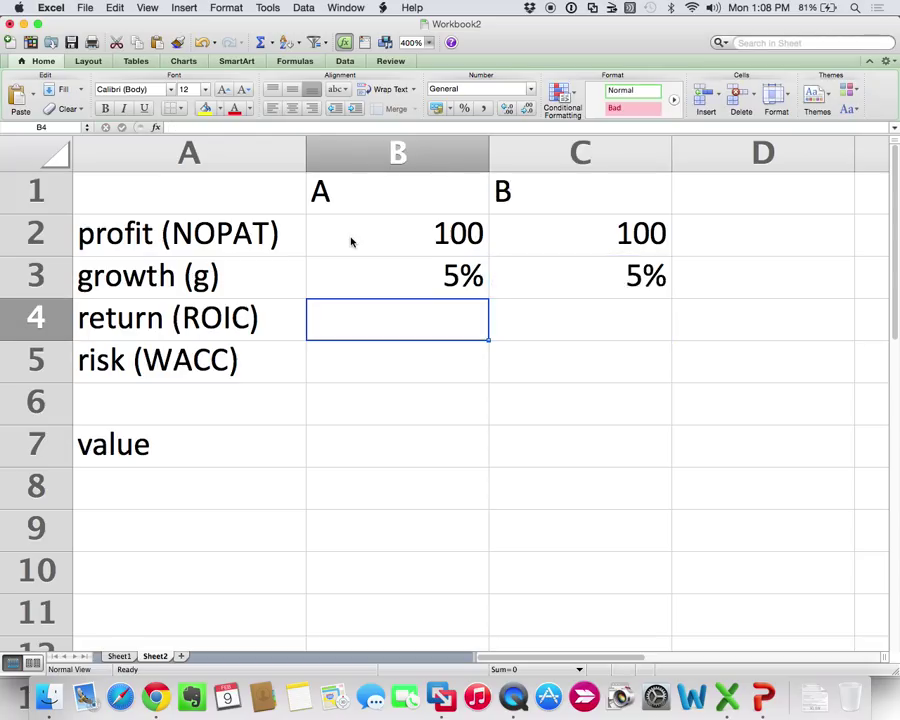
type("10%")
key("Return")
key("super+Tab")
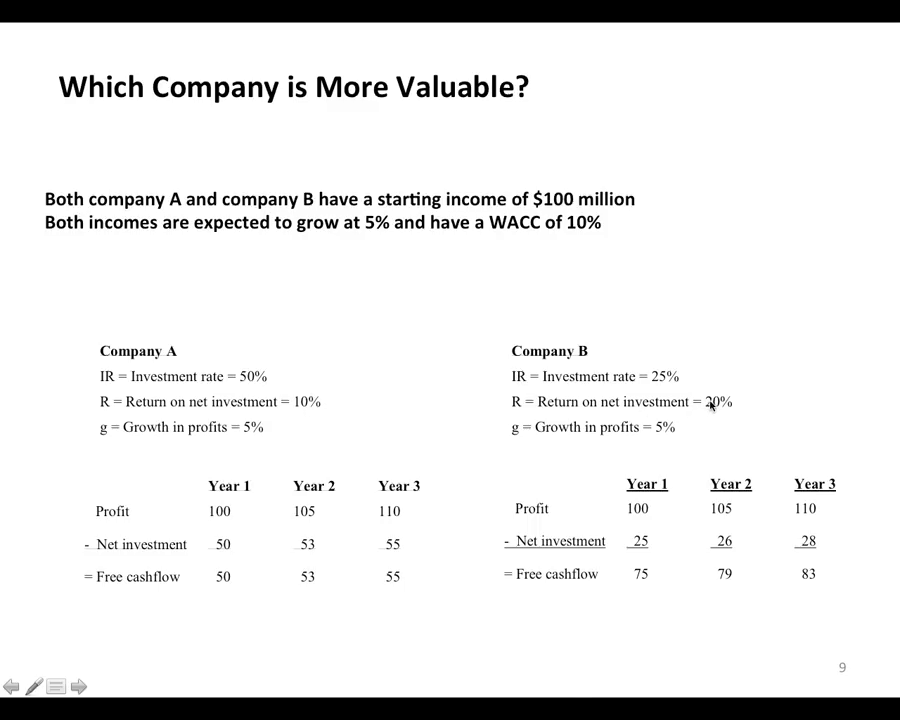
key("super+Tab")
left_click(579, 323)
type("20")
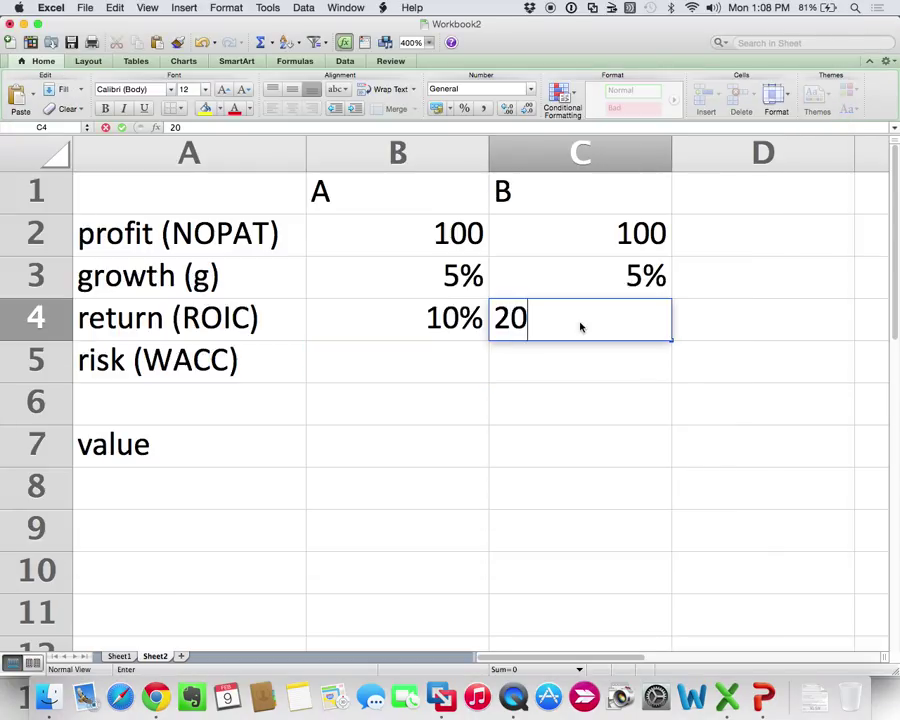
type("%")
key("Return")
Enter a WACC of 10% for both companies in cells B5 and C5.
key("Left")
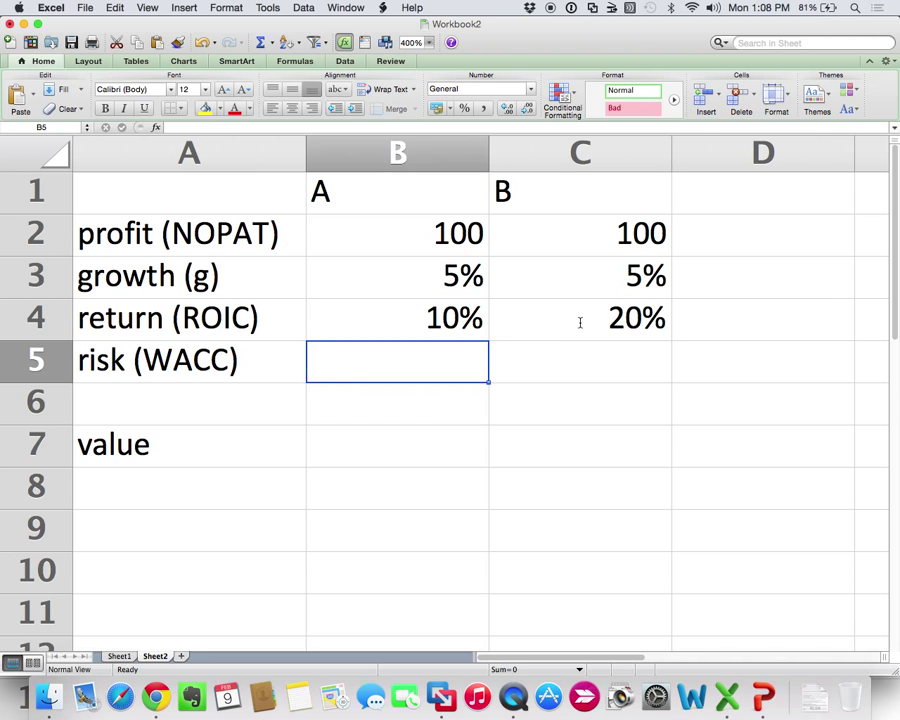
type("10%")
key("Return")
key("Up")
key("Right")
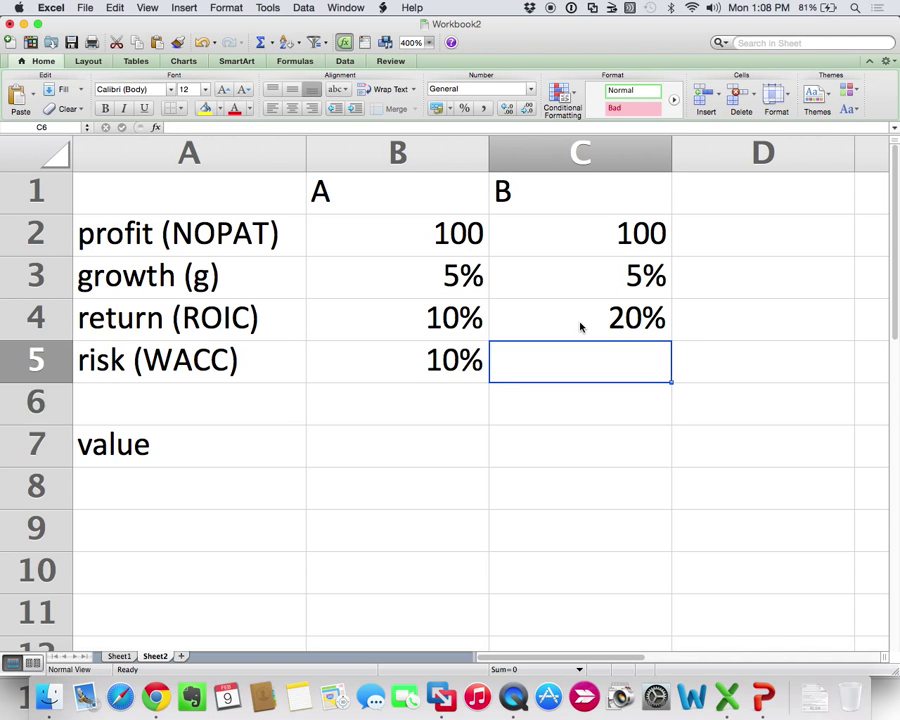
key("Down")
key("Down")
key("Up")
key("Up")
type("10%")
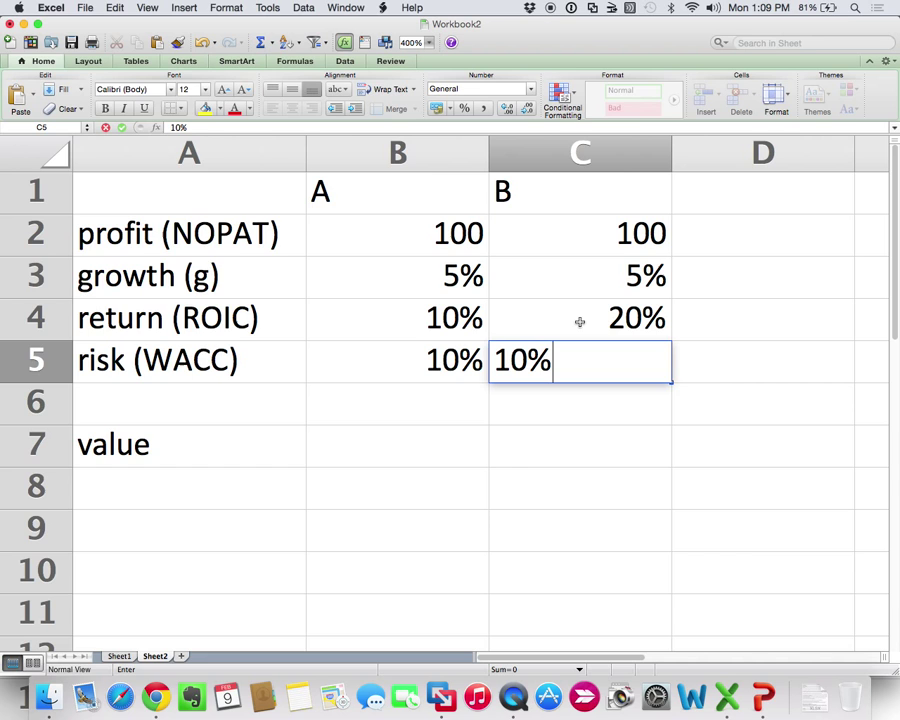
key("Return")
Start company A's value formula in B7 with the numerator =(B2*(1-B3/B4)).
key("Down")
key("Left")
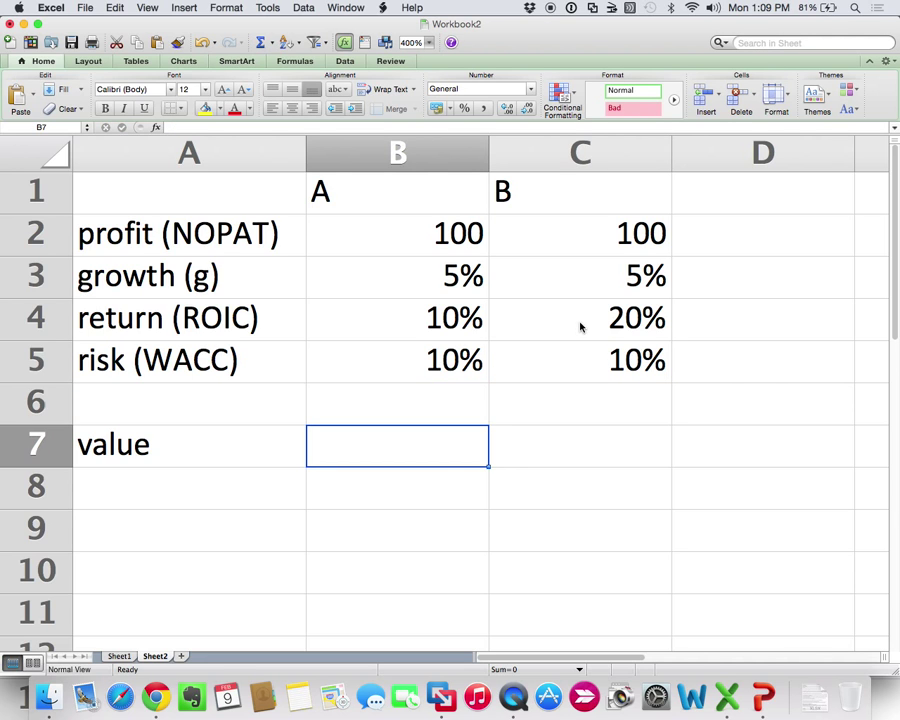
type("=(")
left_click(579, 321)
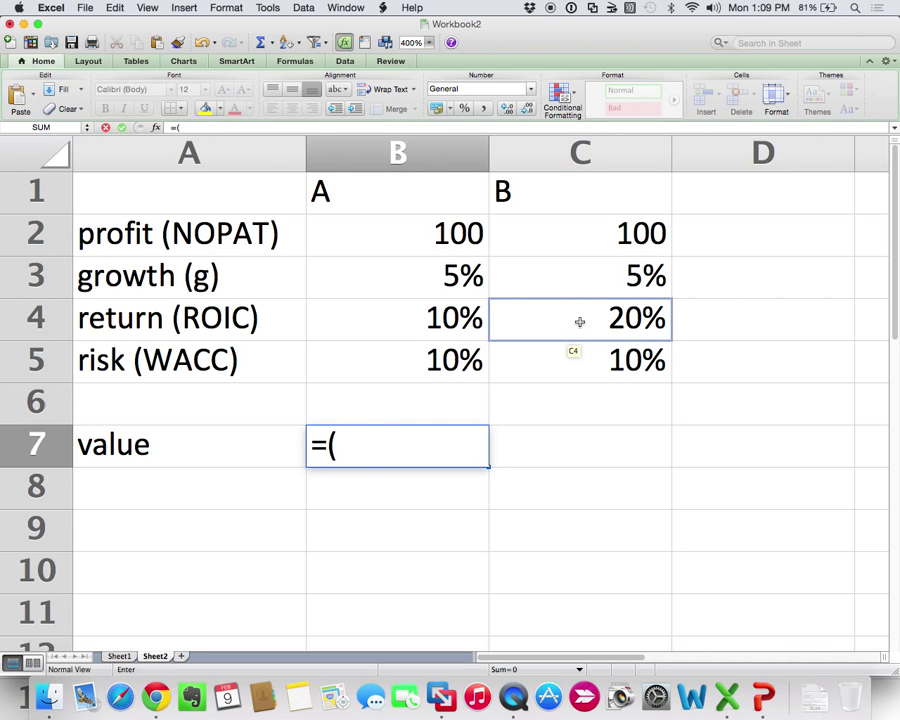
left_click(465, 233)
type("*(")
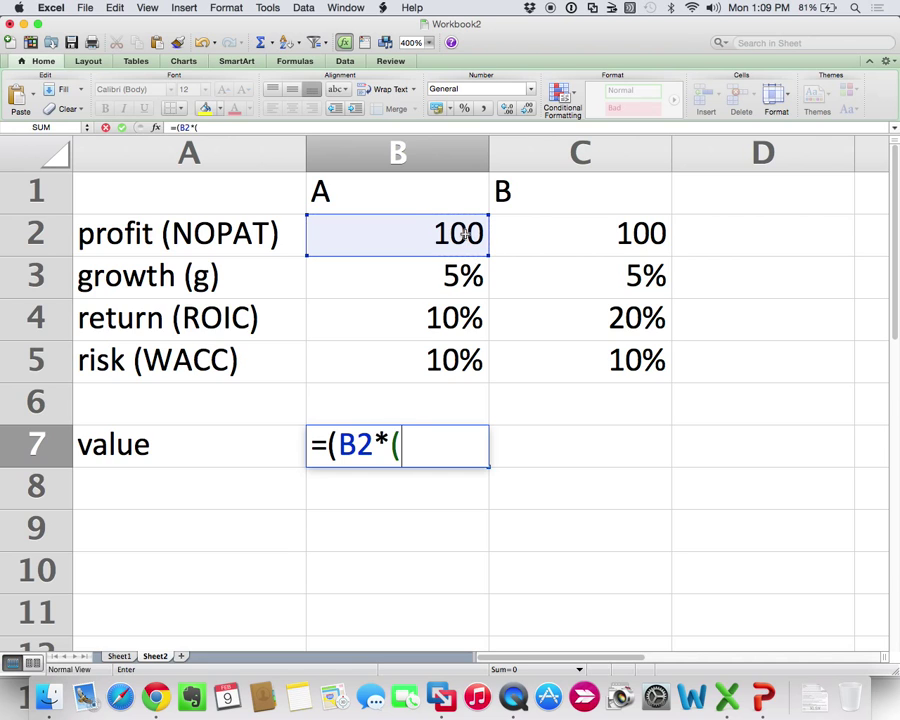
type("1-")
left_click(391, 279)
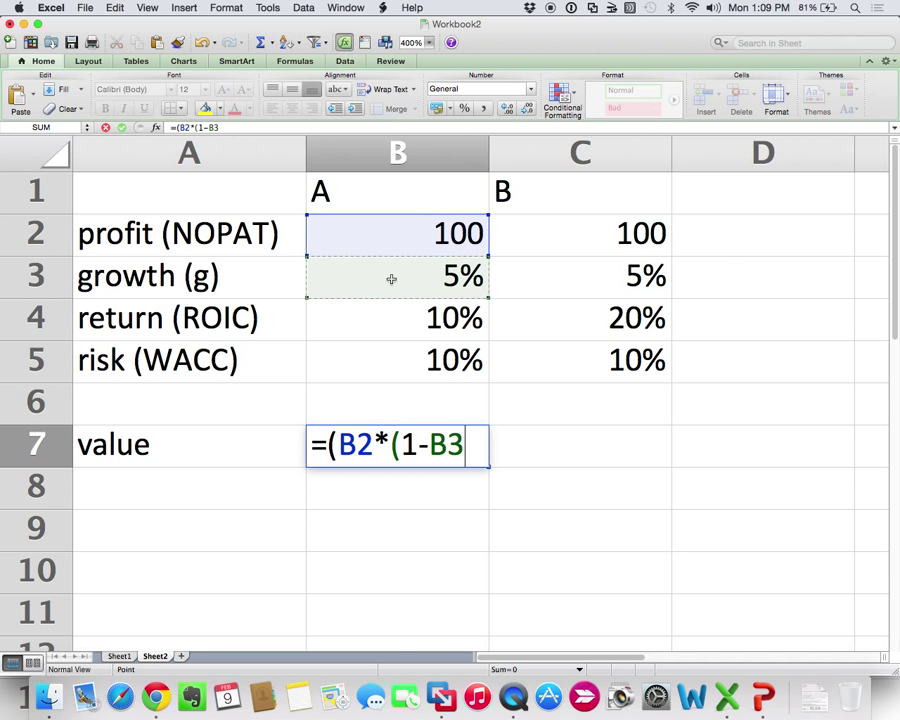
type("/")
left_click(374, 312)
type("))")
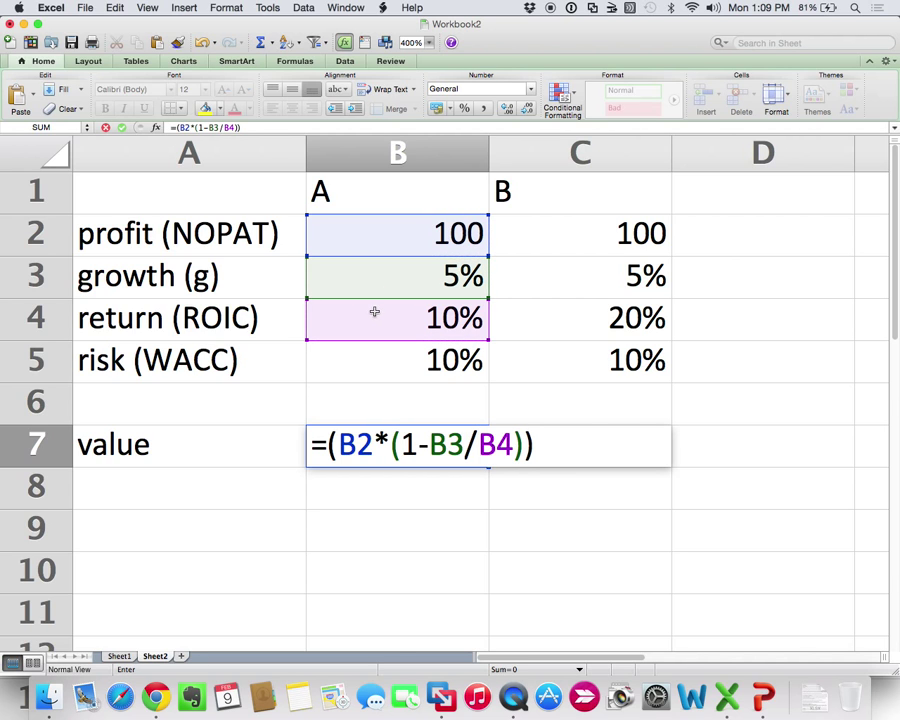
Complete the B7 formula by dividing the numerator by WACC minus growth, (B5-B3).
type("/(")
left_click(383, 368)
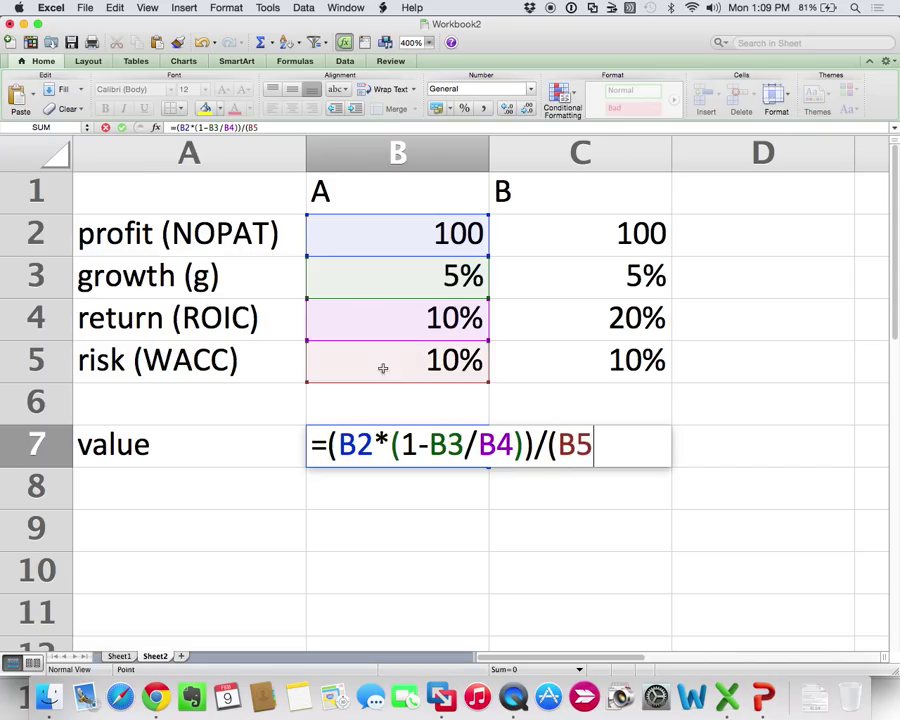
type("-")
left_click(392, 281)
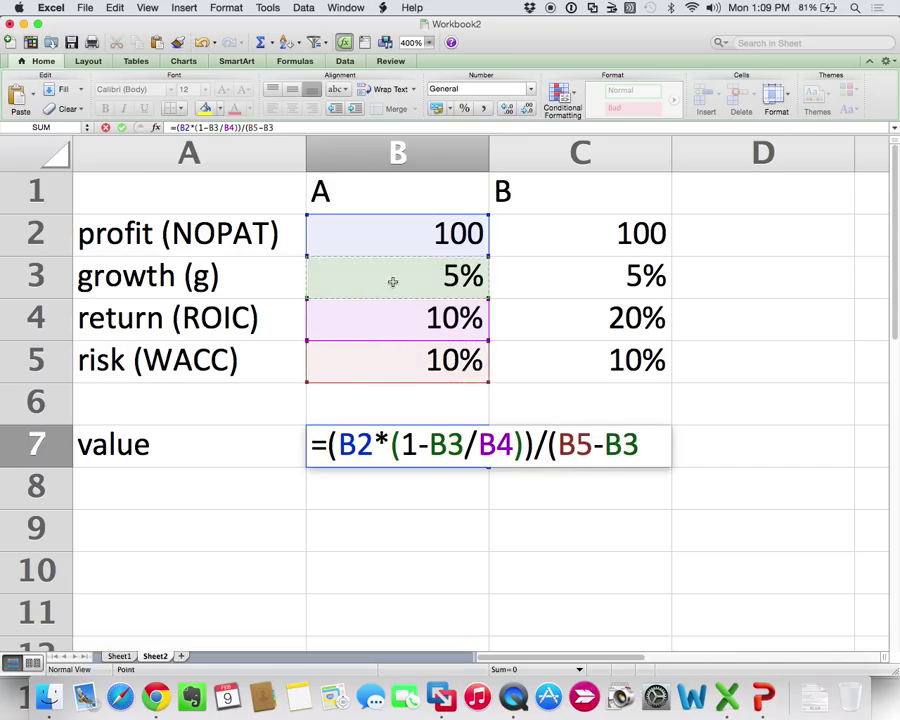
type(")")
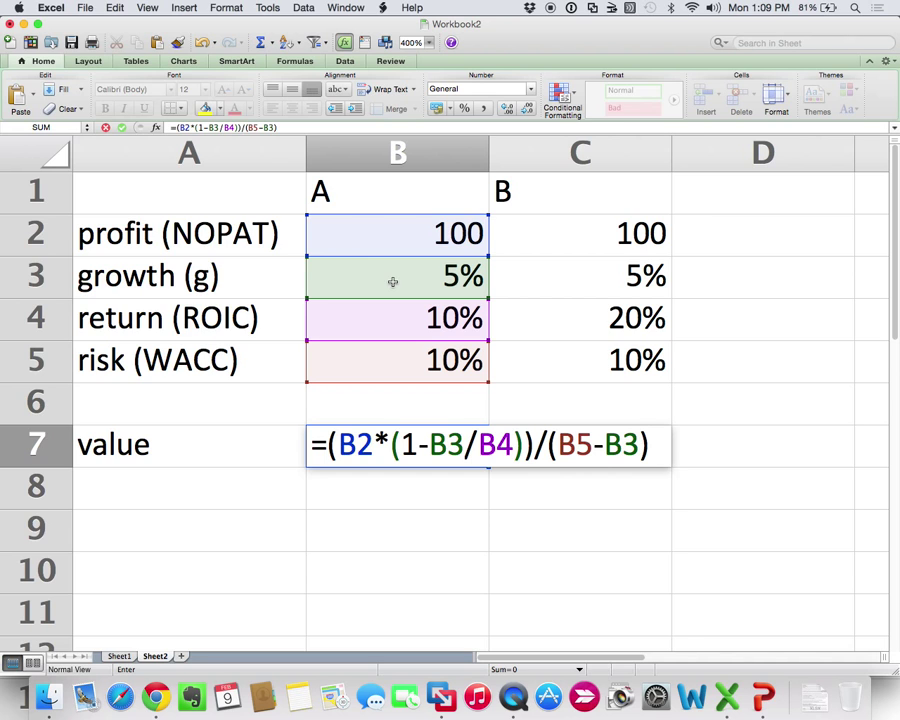
key("Return")
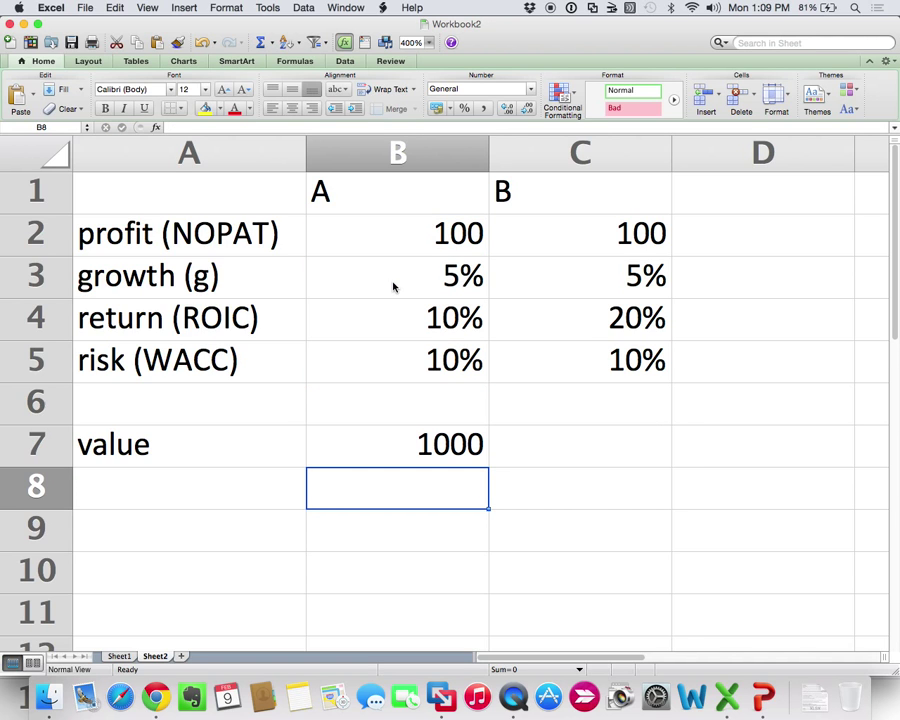
Copy company A's value formula from B7 into C7 for company B.
left_click(429, 449)
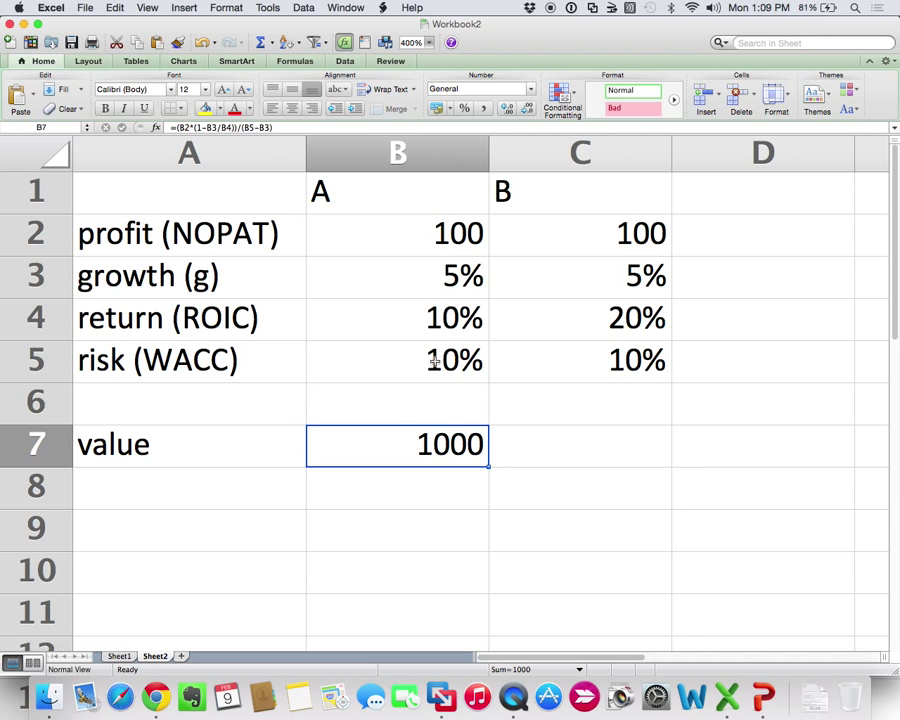
key("super+c")
left_click(532, 469)
left_click(532, 456)
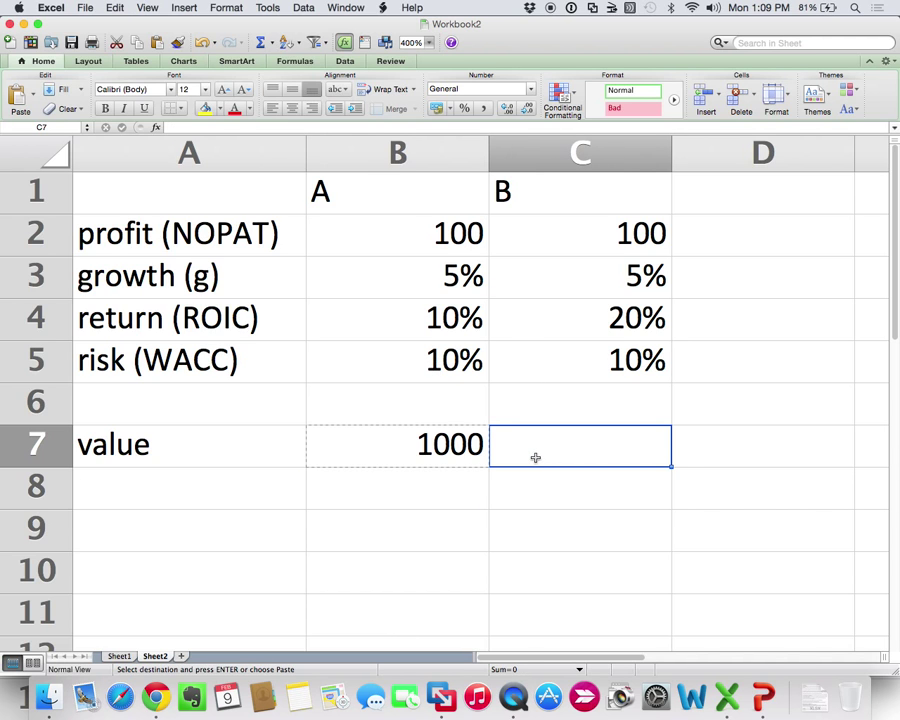
key("super+v")
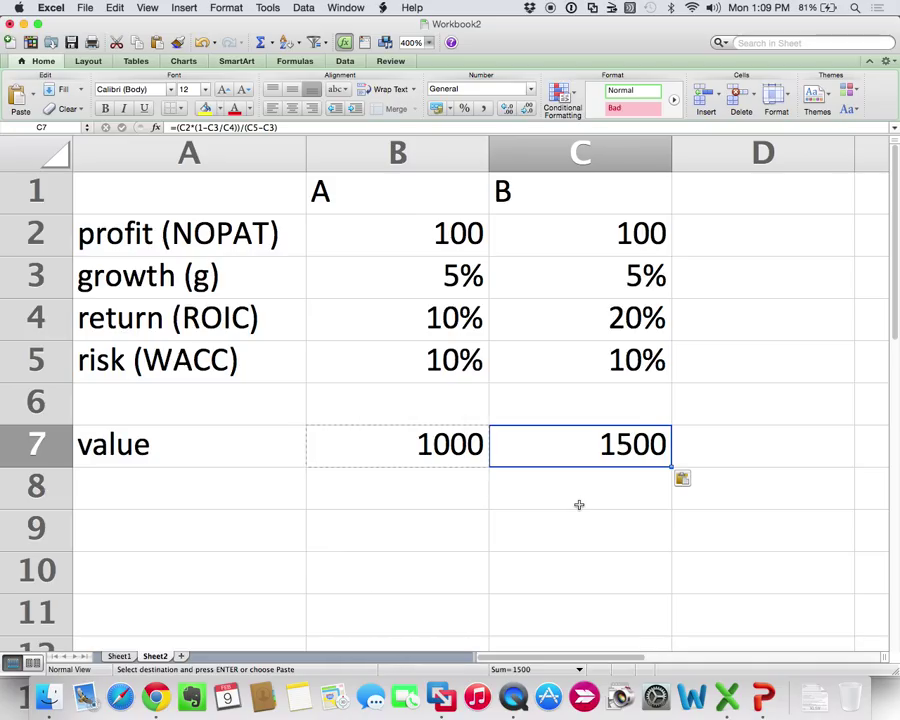
Label A9 "multiple" and compute company A's value-to-profit multiple in B9 with =B7/B2.
left_click(122, 532)
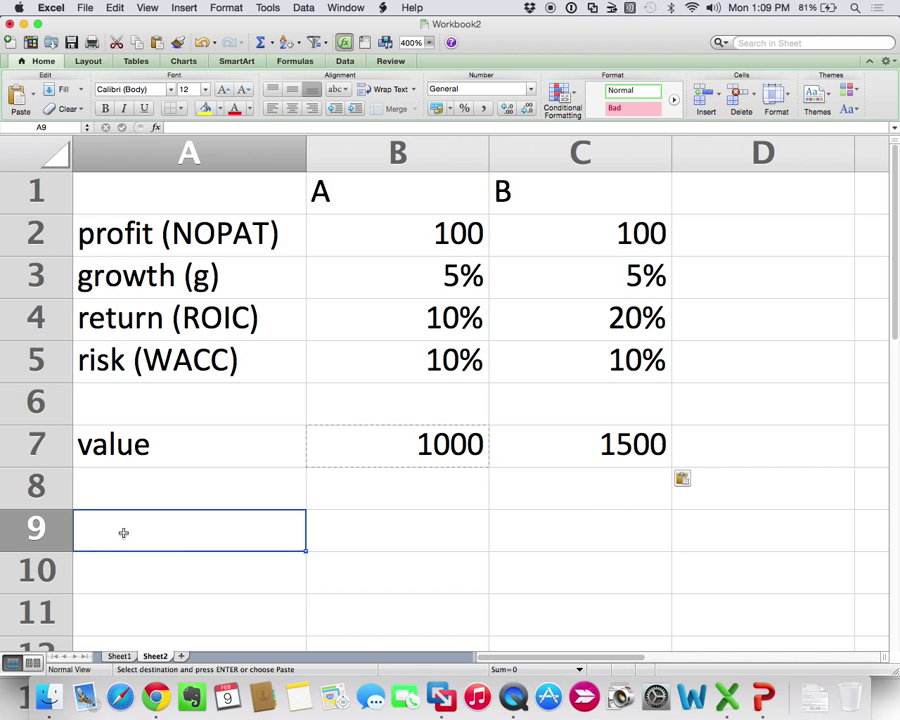
type("multiple")
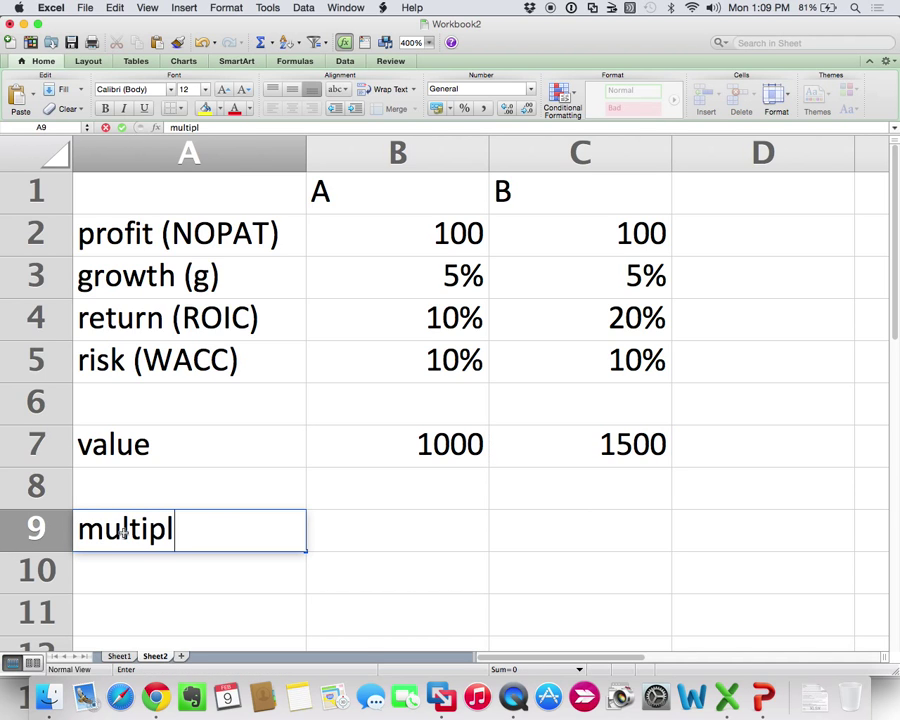
key("Return")
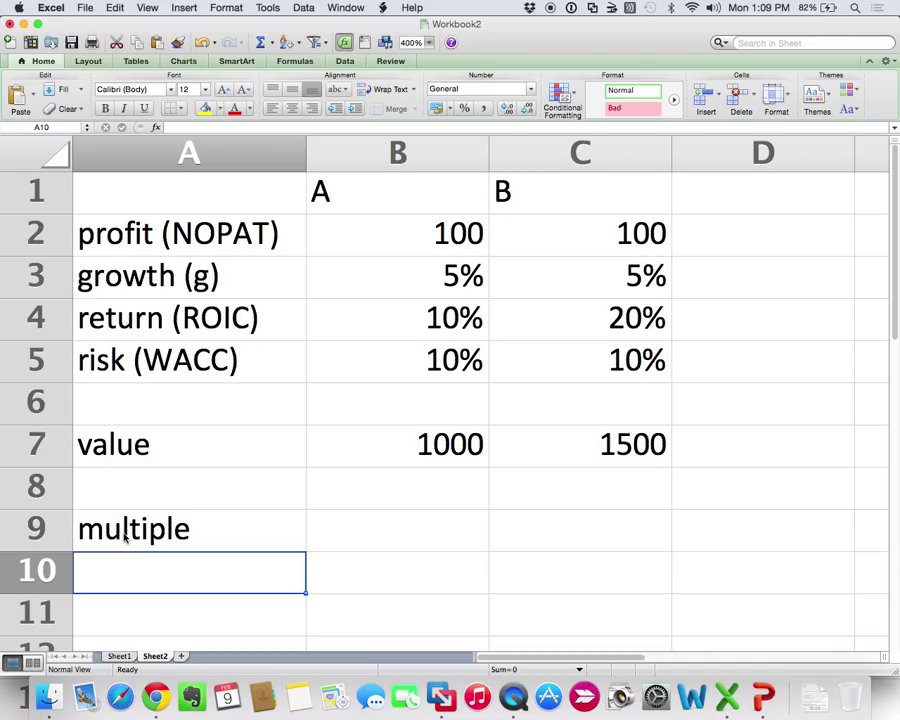
key("Up")
key("Right")
type("=")
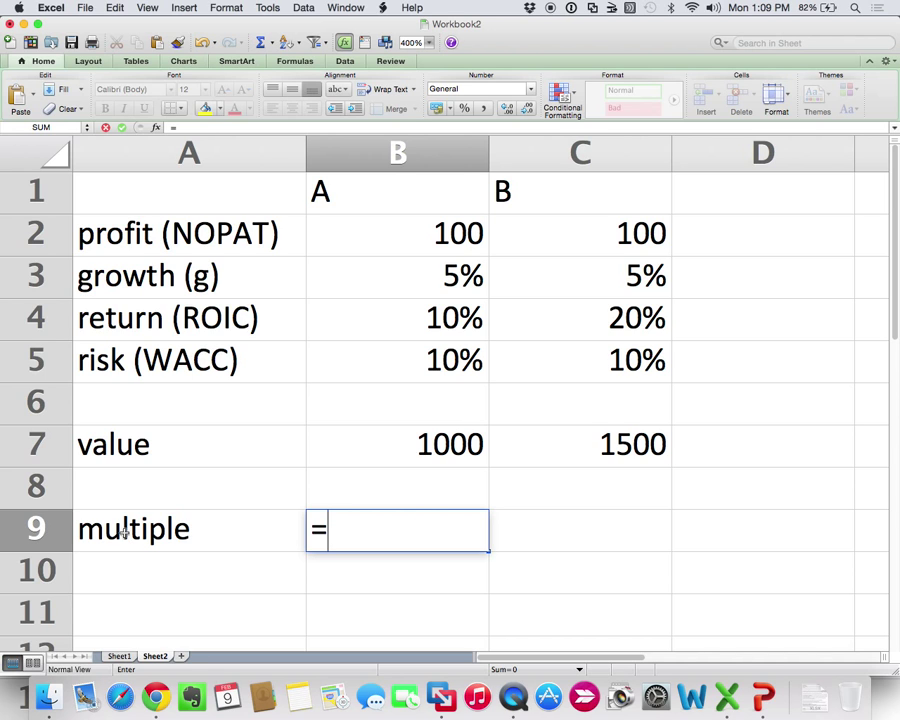
left_click(437, 441)
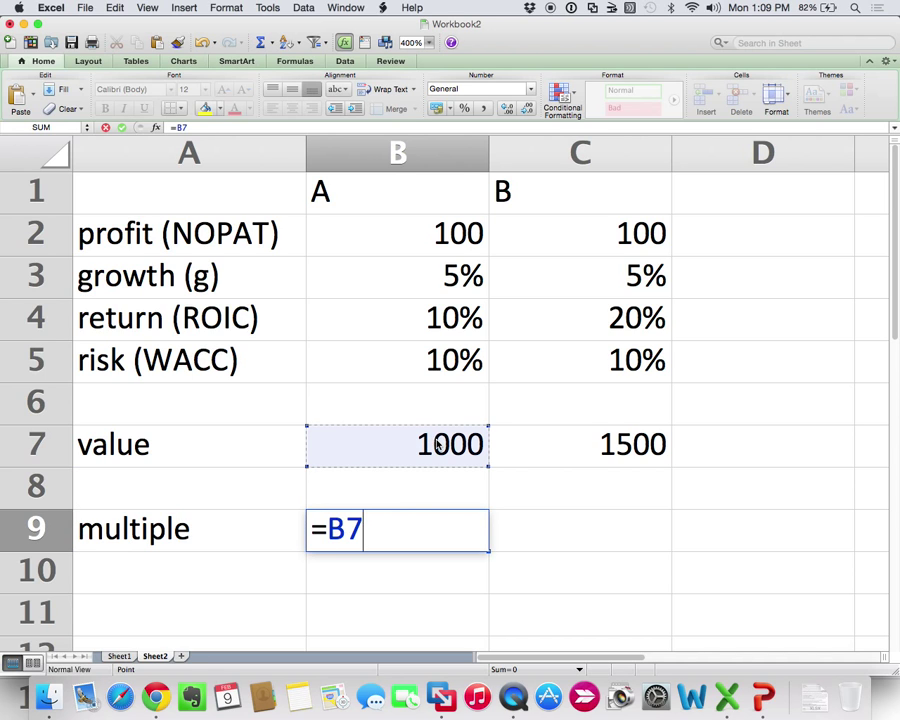
type("/")
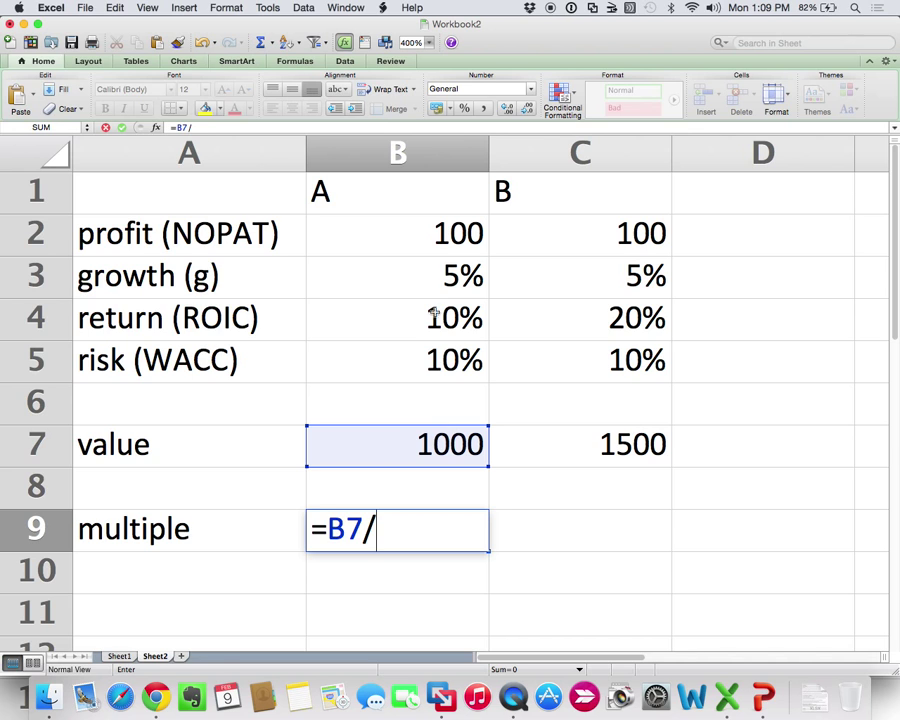
left_click(445, 232)
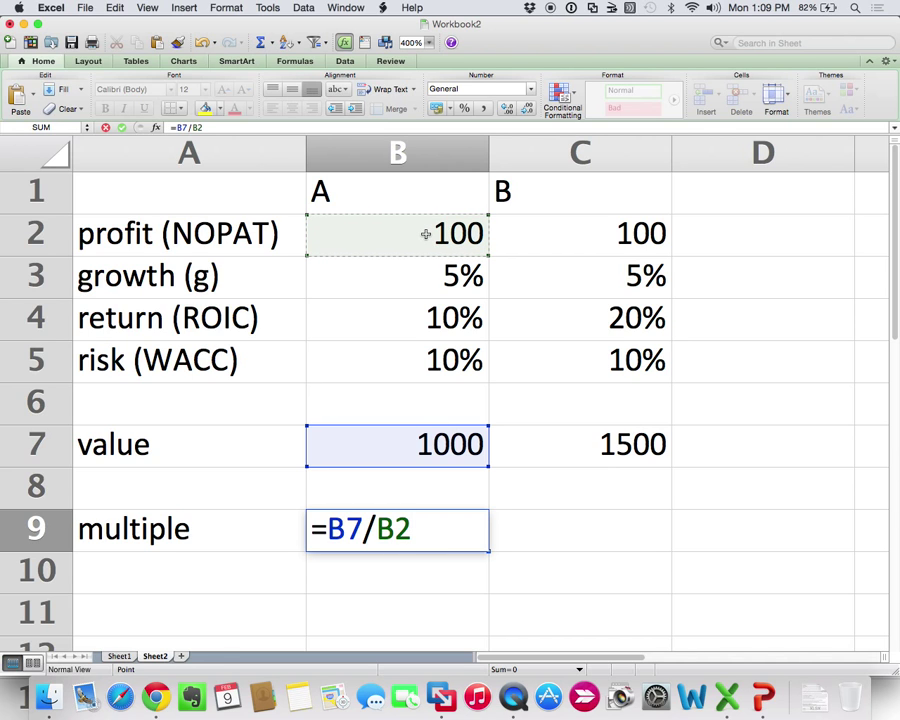
key("Return")
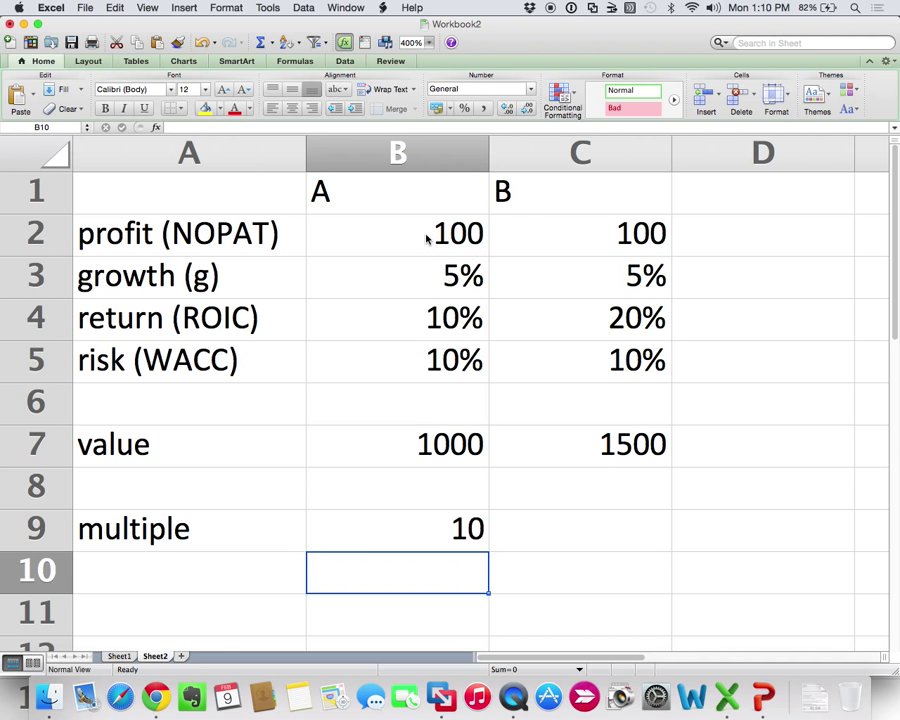
Copy the multiple formula from B9 into C9 for company B.
left_click(425, 517)
key("super+c")
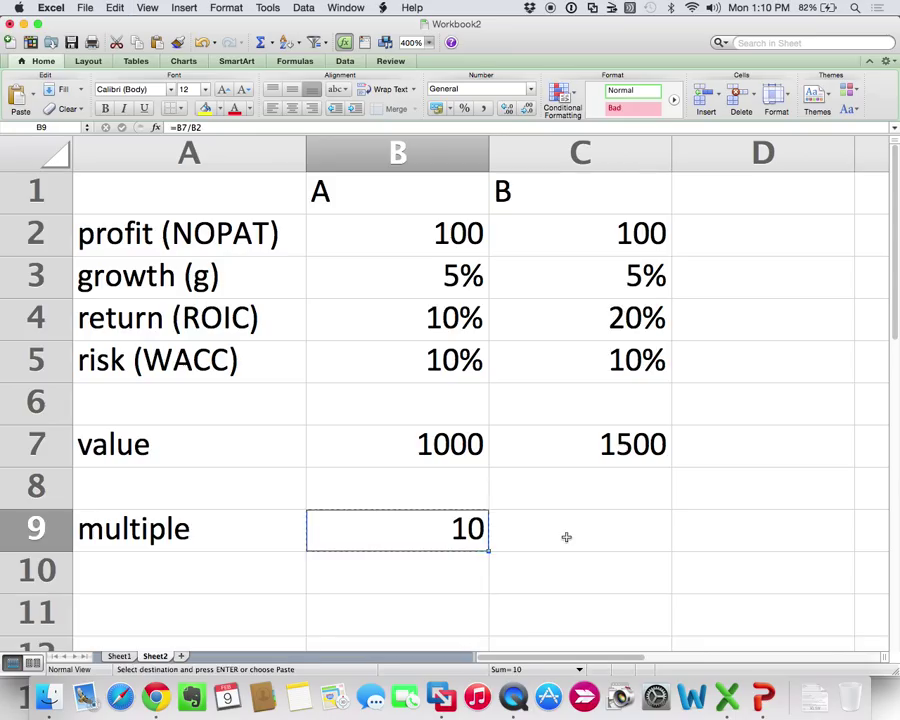
left_click(565, 537)
key("super+v")
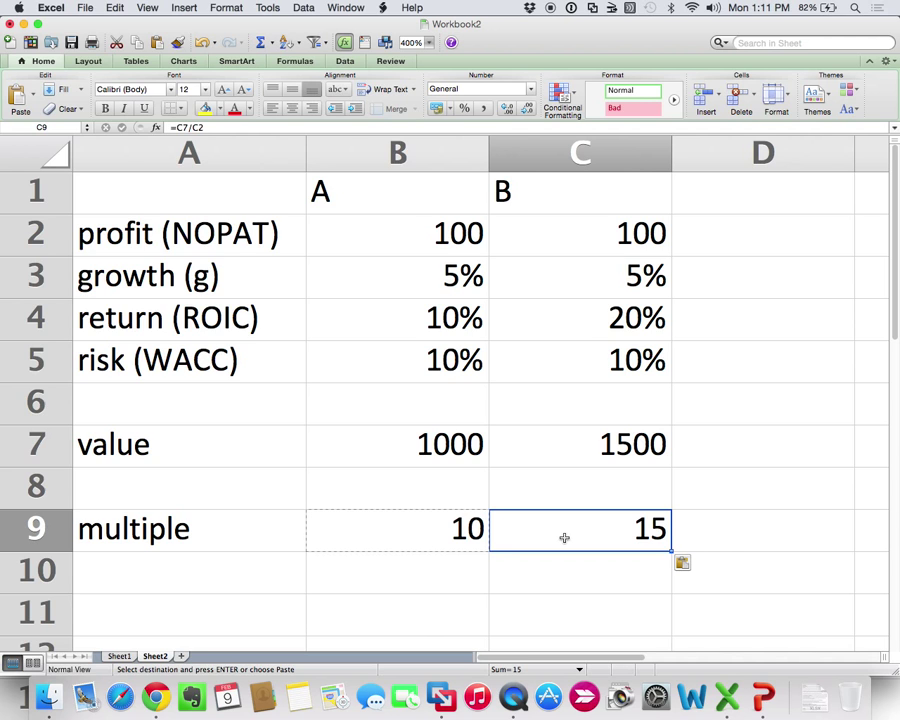
Format the value and multiple cells B7:C9 in comma style with one decimal place.
left_click_drag(414, 444, 564, 524)
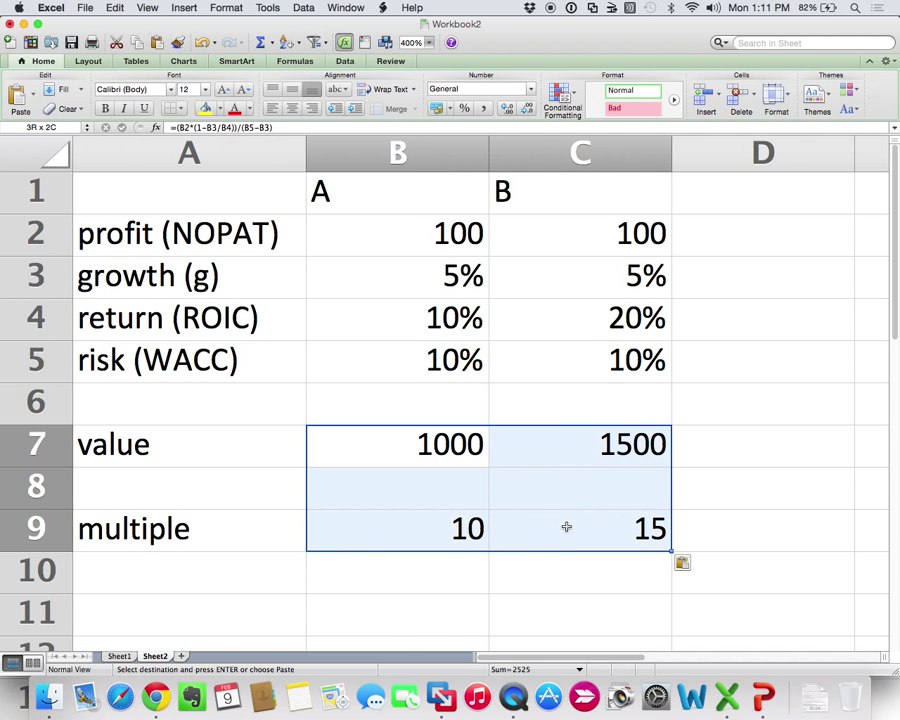
left_click(484, 108)
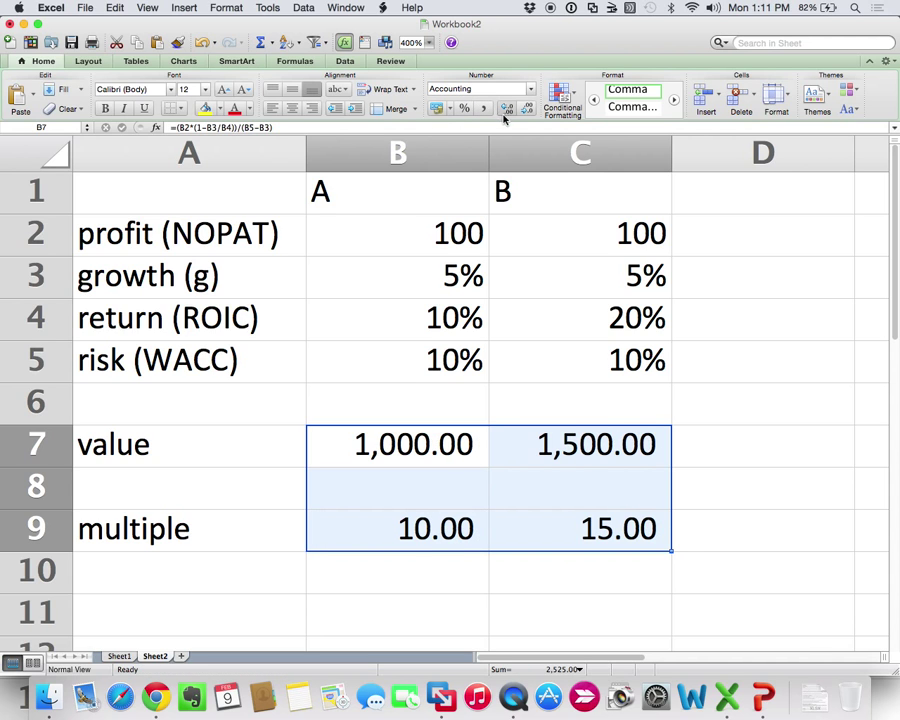
left_click(529, 112)
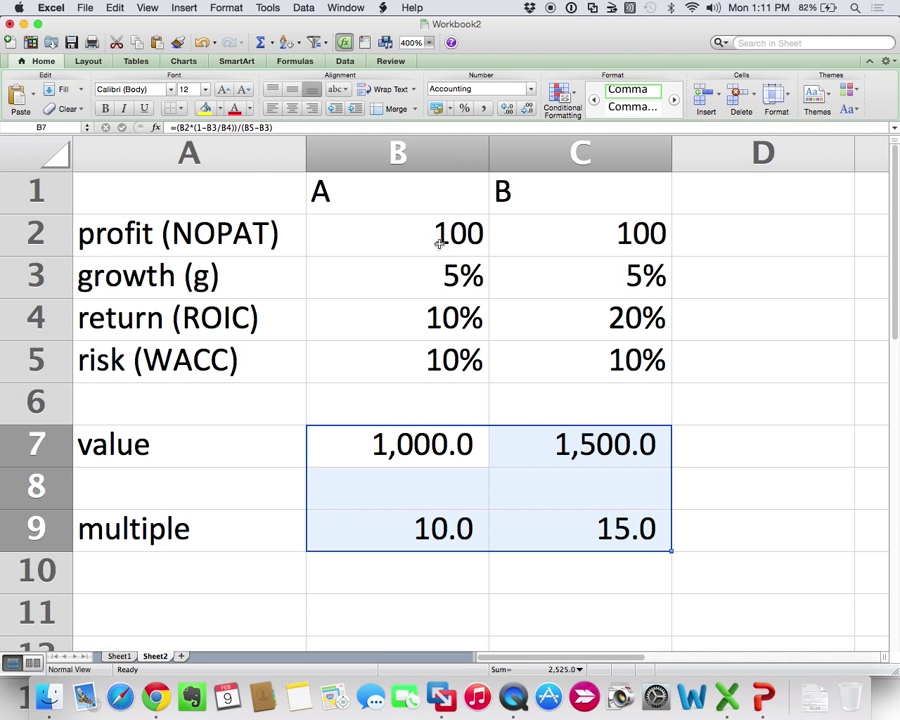
Test company A's profit (NOPAT) in B2 at 200, 300 and 400.
left_click_drag(439, 243, 587, 354)
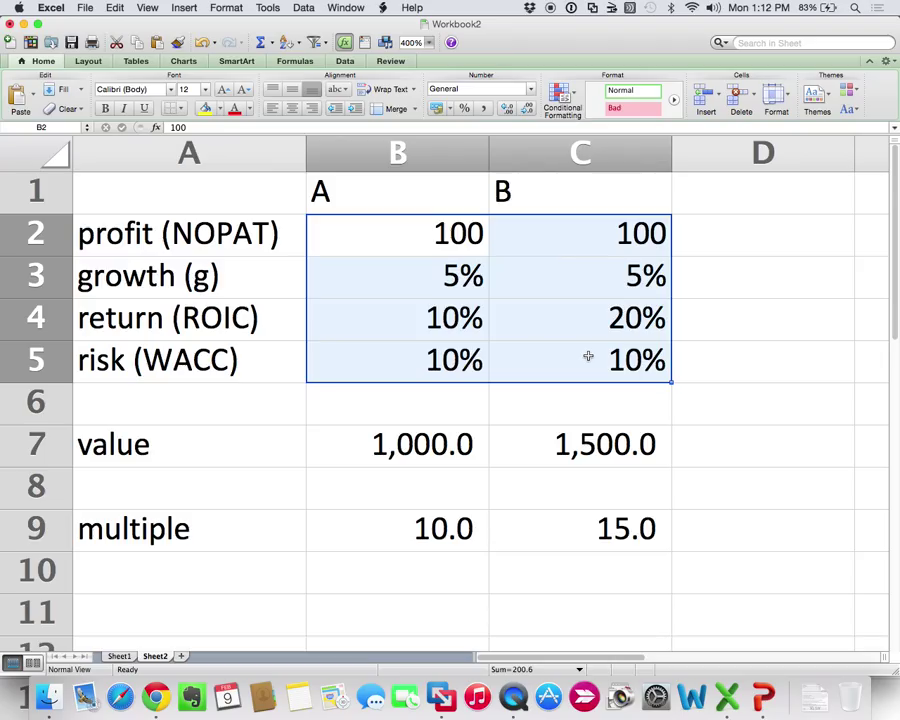
left_click(455, 240)
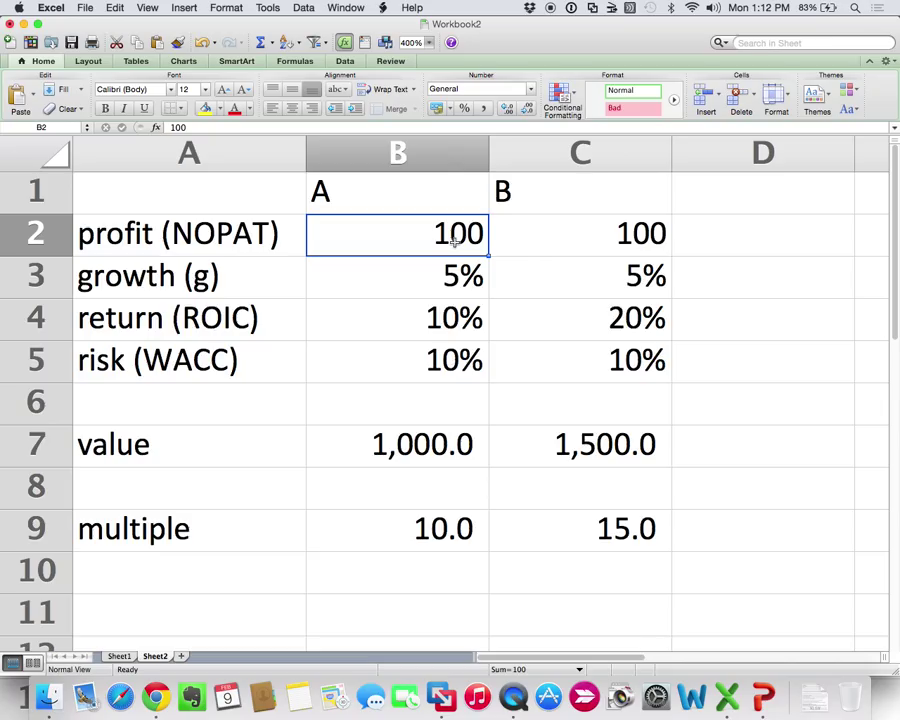
type("200")
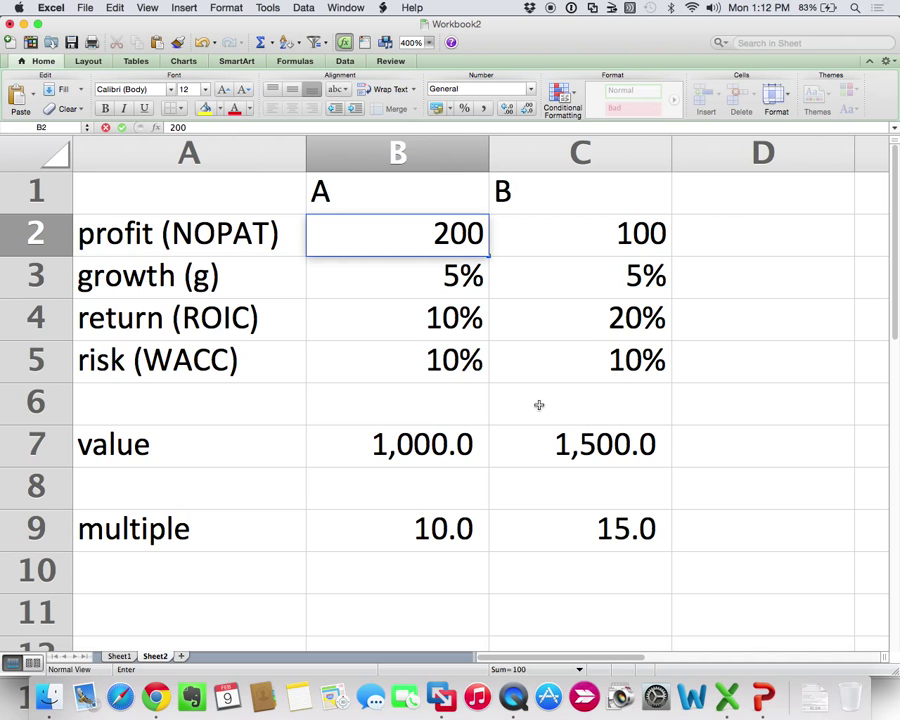
key("Return")
key("Up")
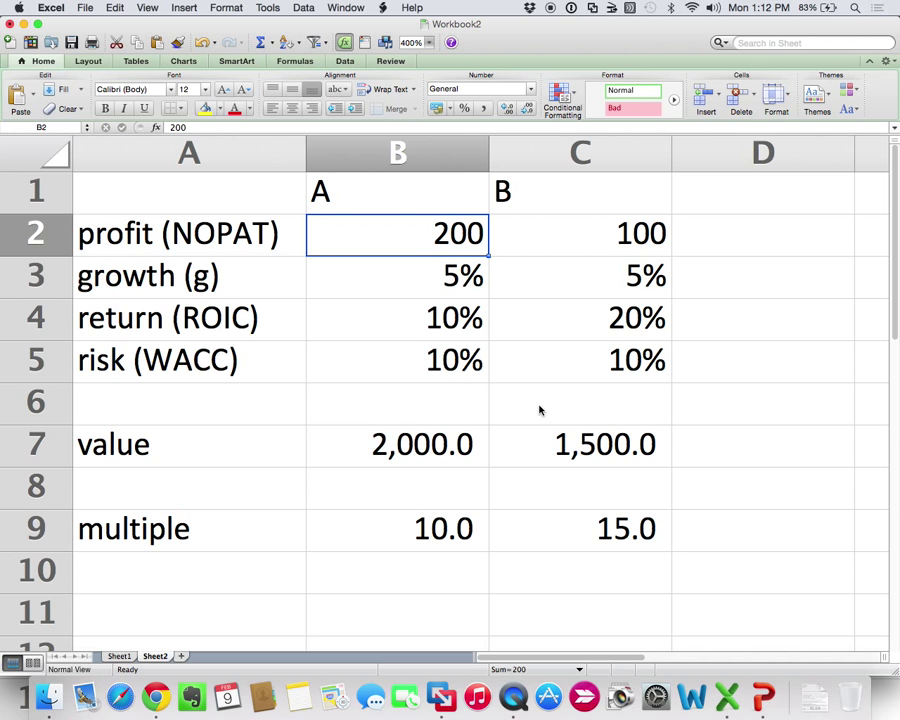
type("300")
key("Return")
key("Up")
type("400")
key("Return")
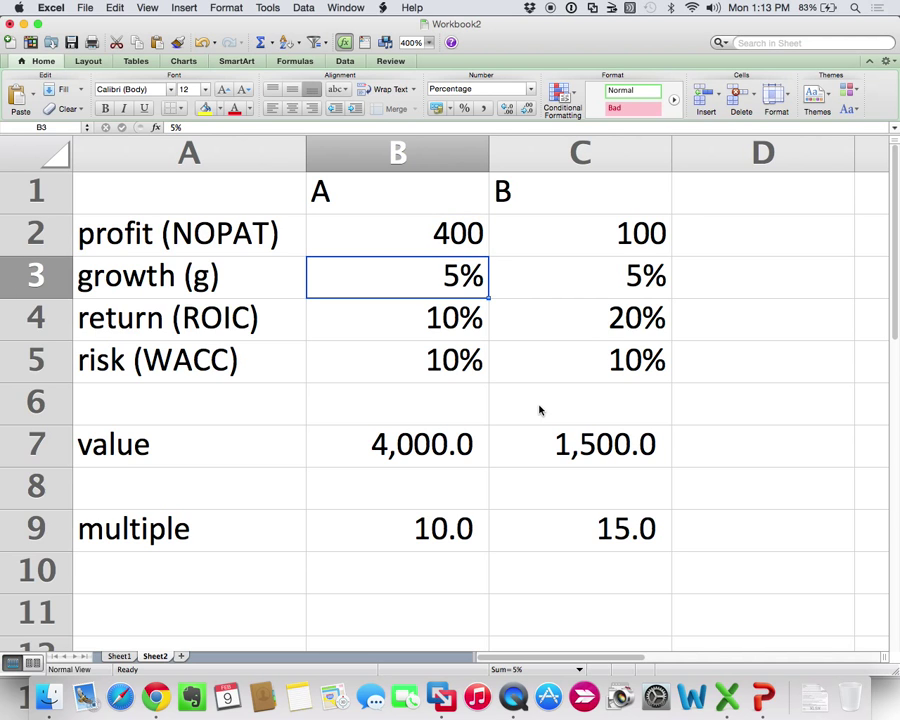
Test company B's profit (NOPAT) in C2 at 200, 300 and 400.
key("Up")
key("Right")
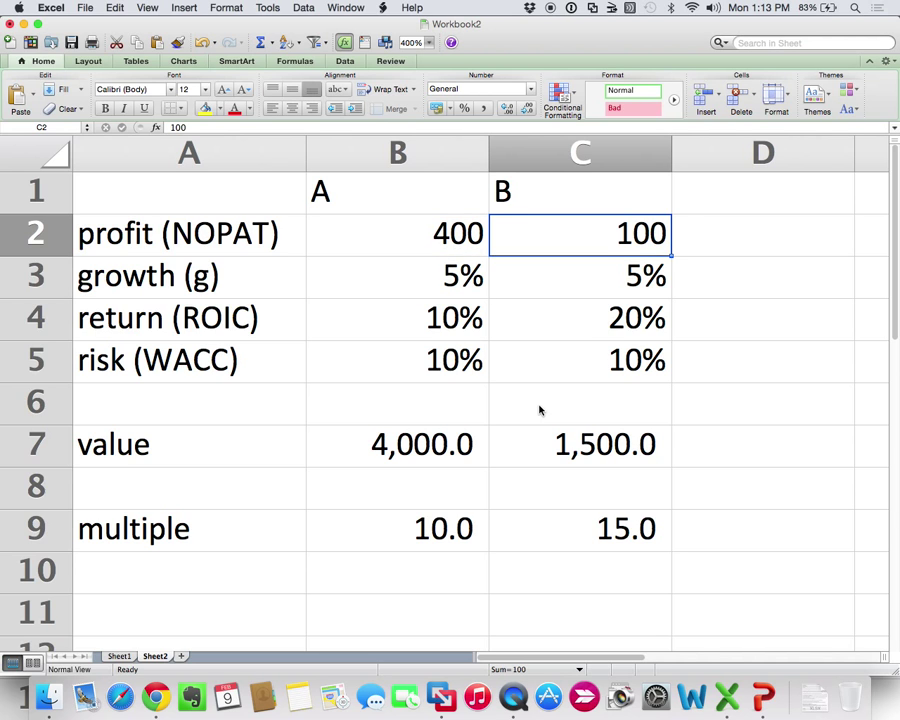
type("200")
key("Return")
key("Up")
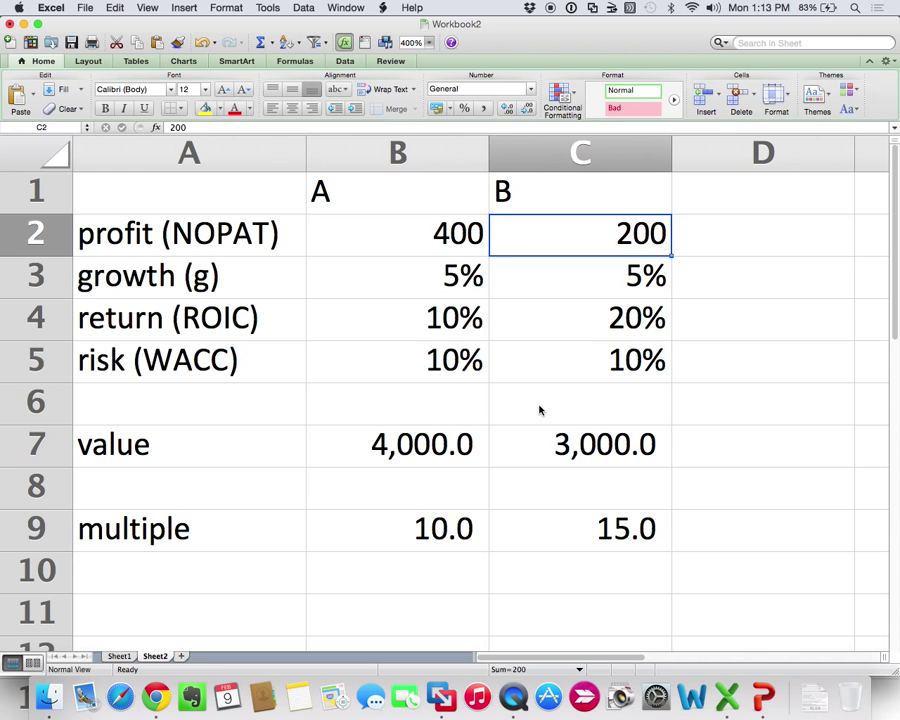
type("300")
key("Return")
key("Up")
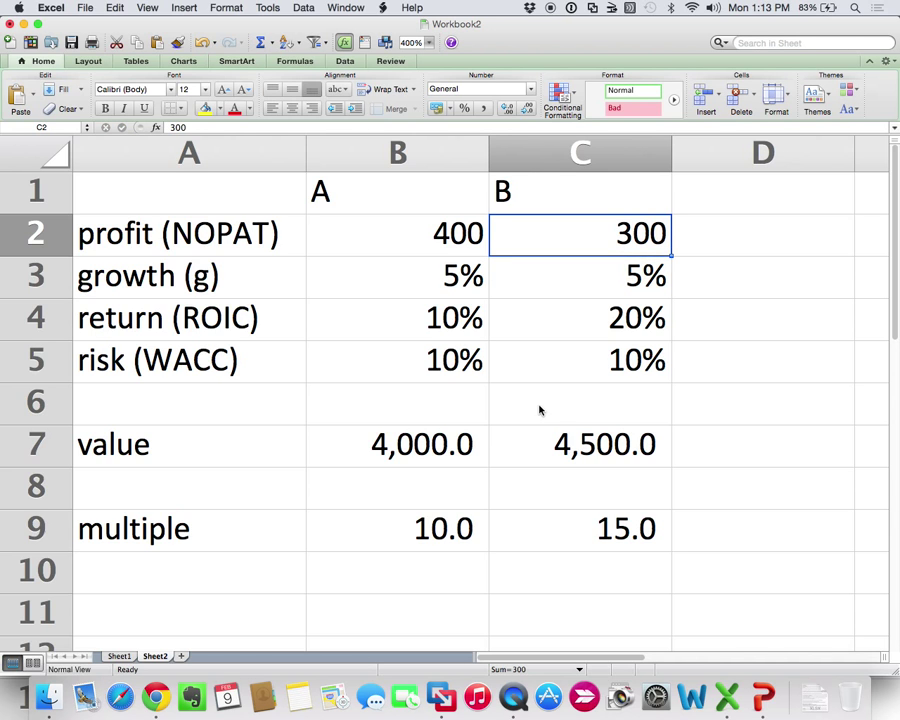
type("400")
key("Return")
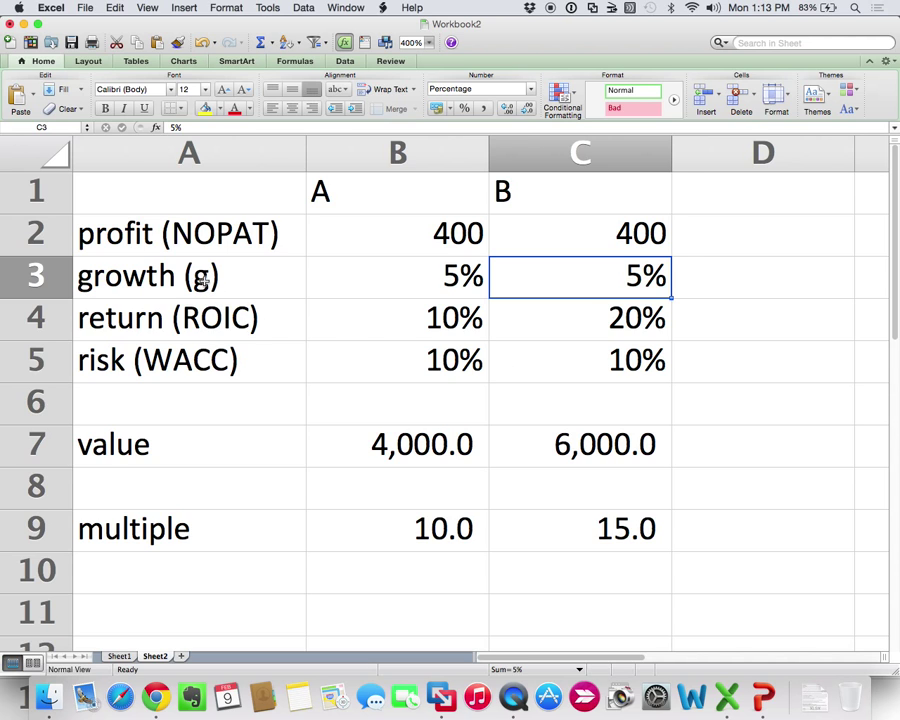
Highlight the growth, return and risk labels in A3:A5 with yellow fill.
left_click_drag(150, 278, 211, 352)
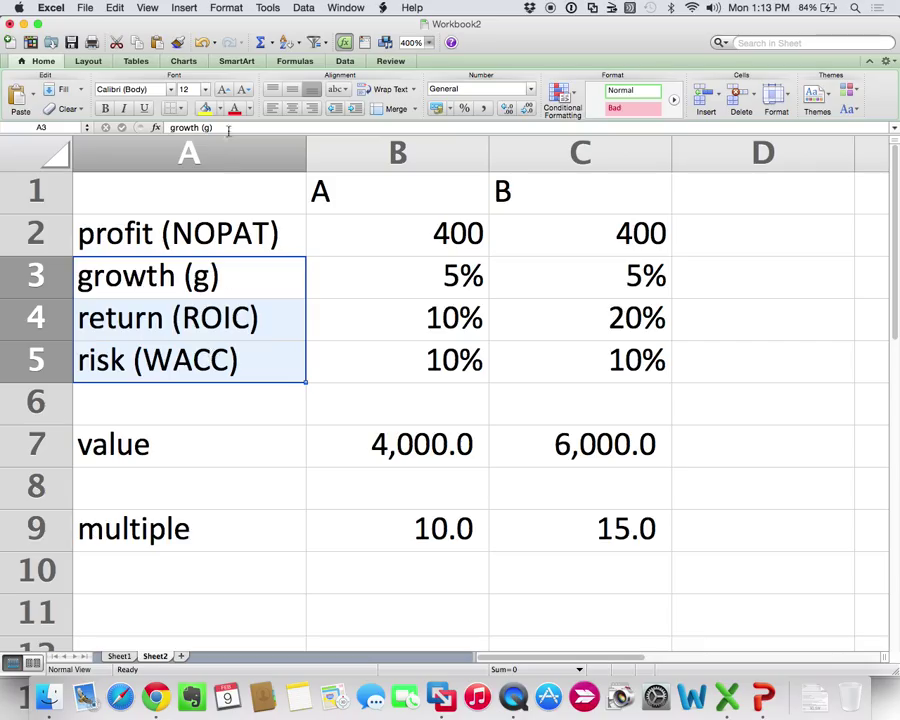
left_click(205, 110)
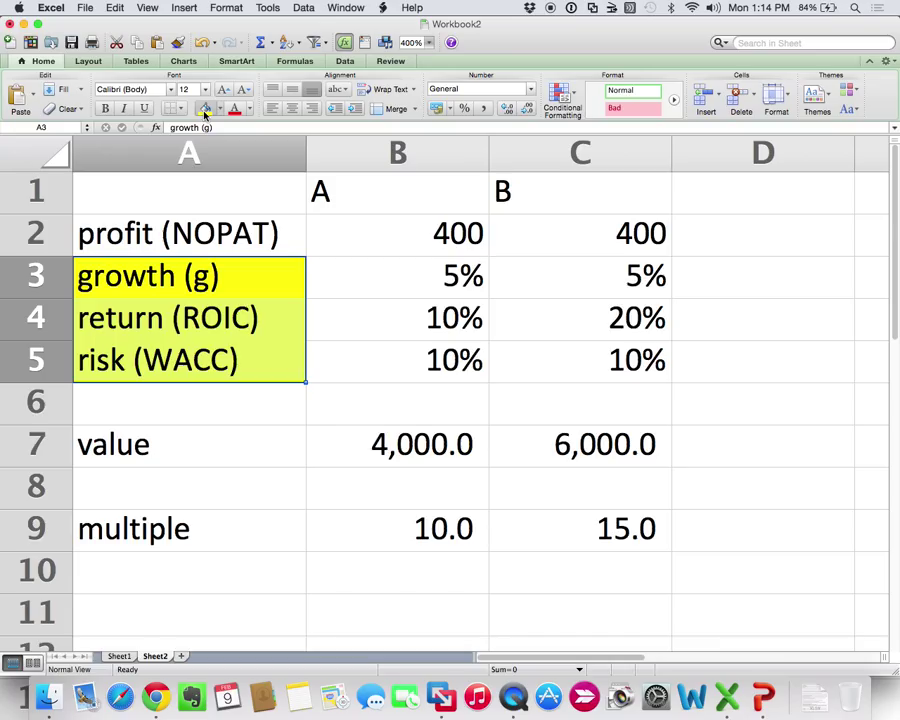
Reset the profit (NOPAT) of both companies in B2 and C2 to 100.
left_click(393, 235)
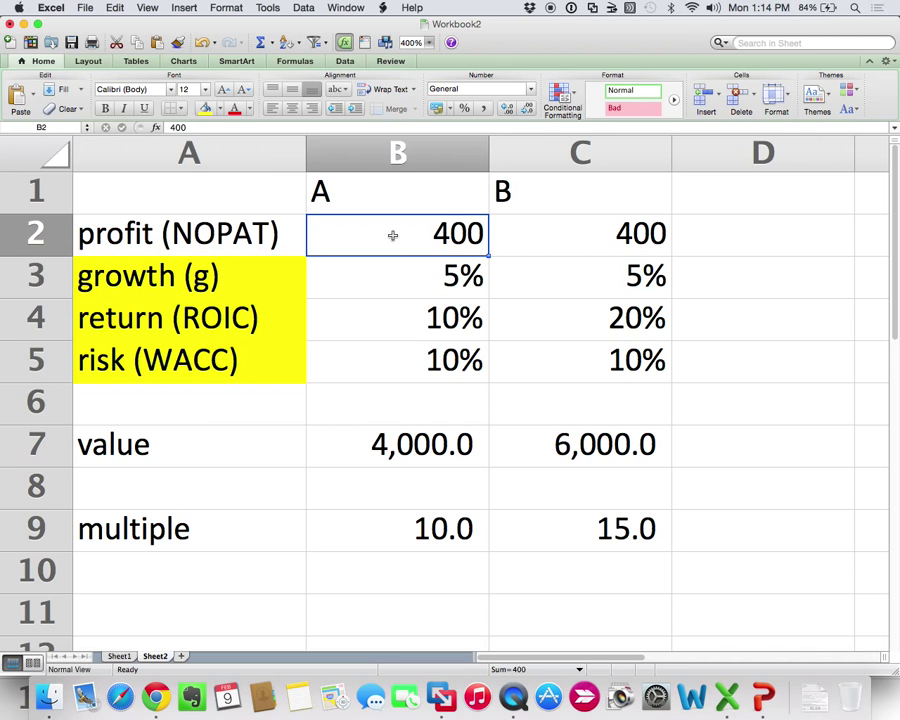
type("100")
key("Tab")
type("100")
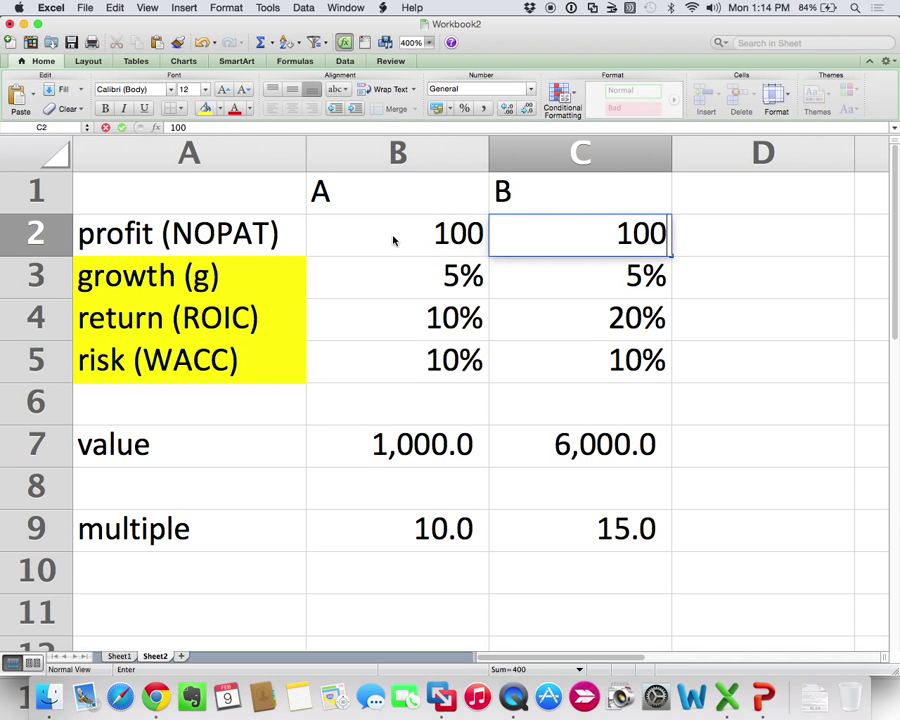
key("Return")
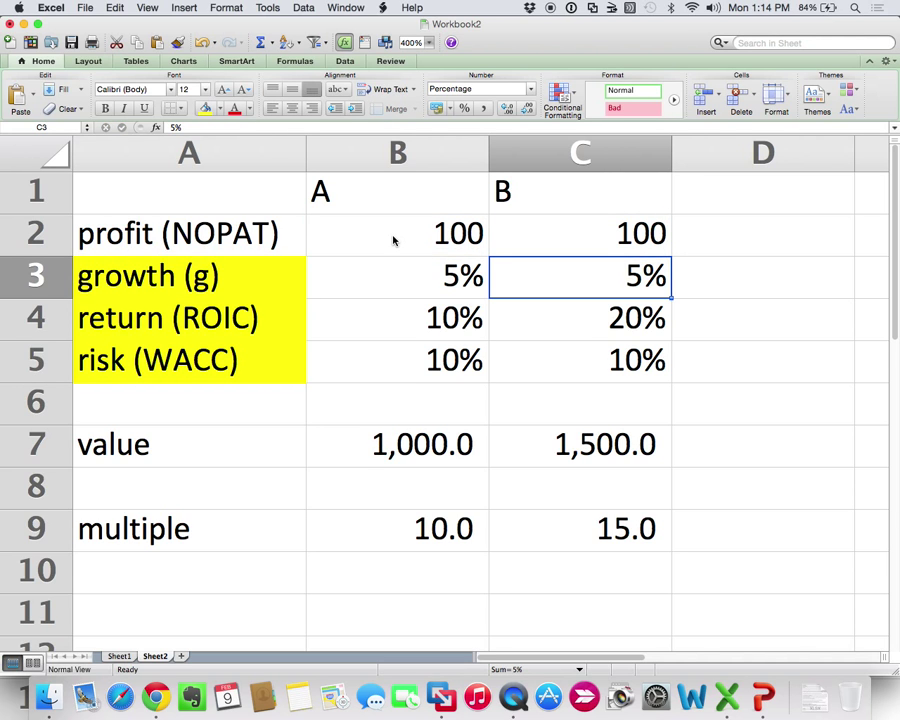
Test company A's growth rate in B3 at 6%, 7%, 8% and 9%, and restore it to 5%.
key("Left")
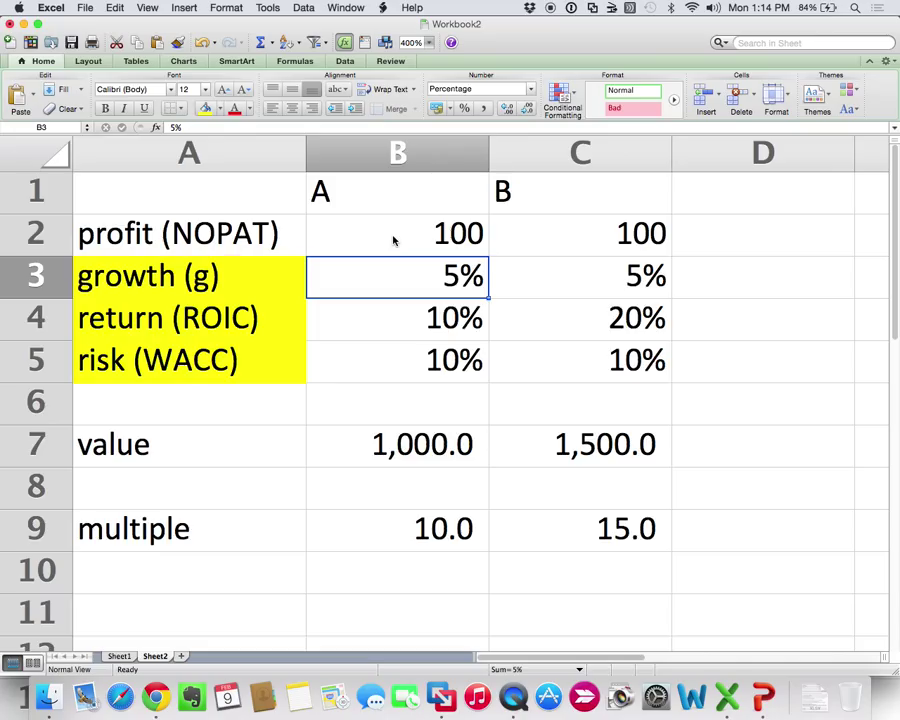
type("6")
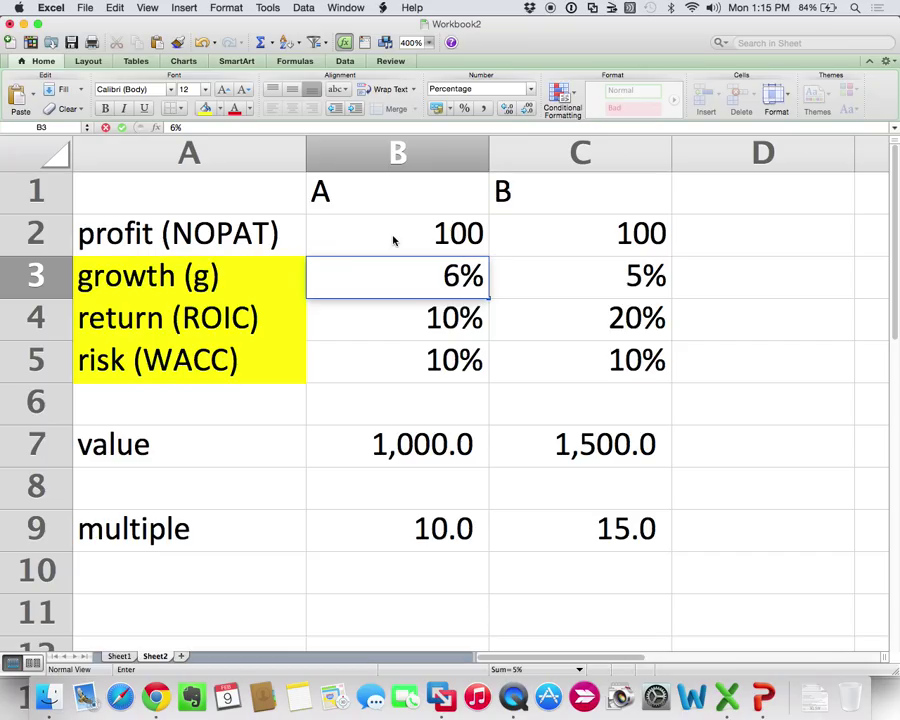
key("Return")
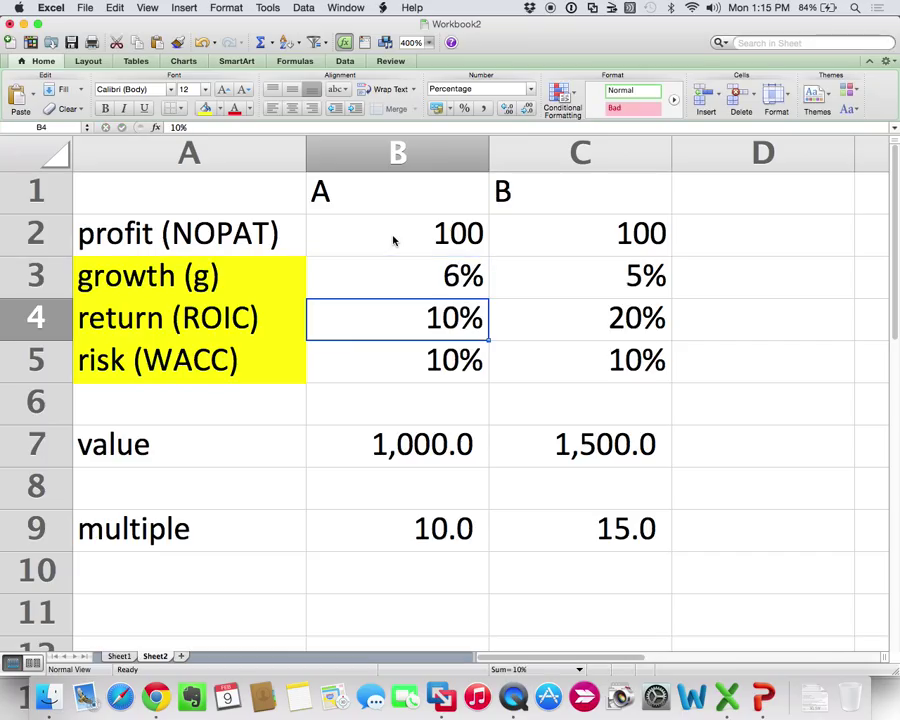
key("Up")
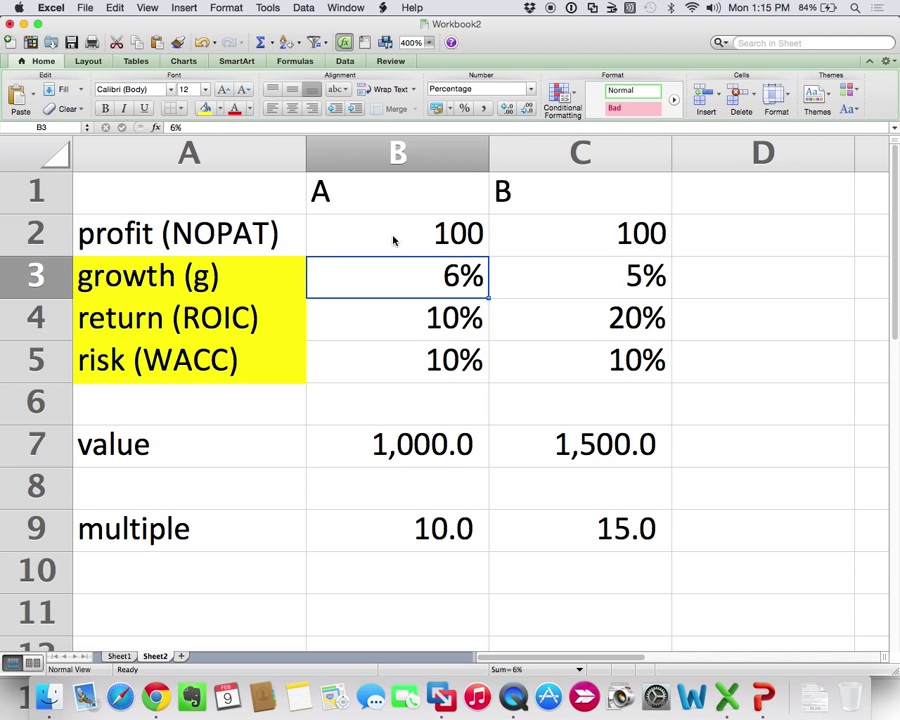
type("7")
key("Return")
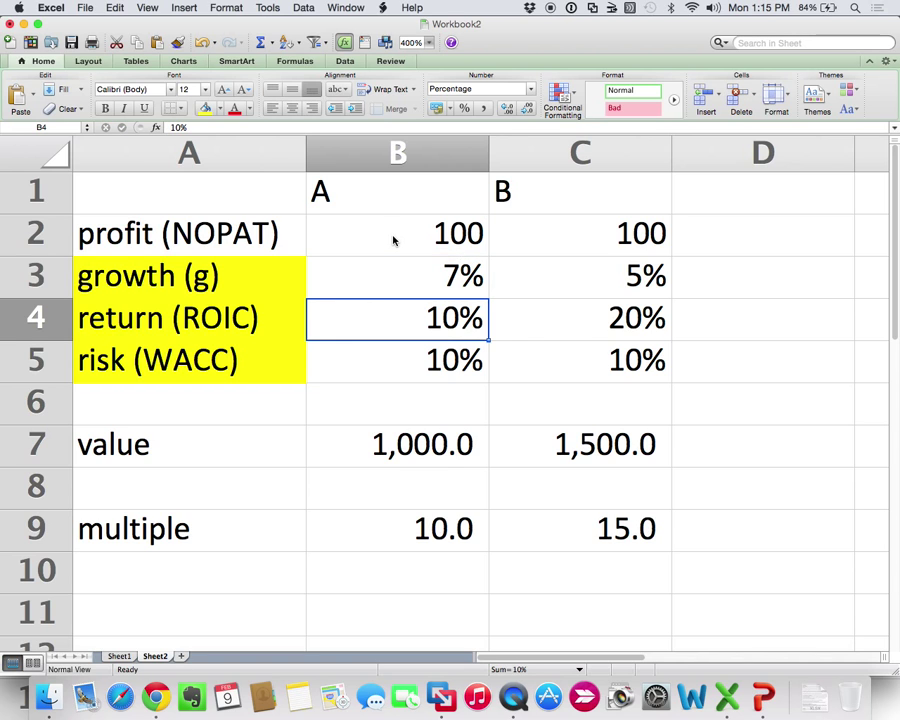
key("Up")
type("8")
key("Return")
key("Up")
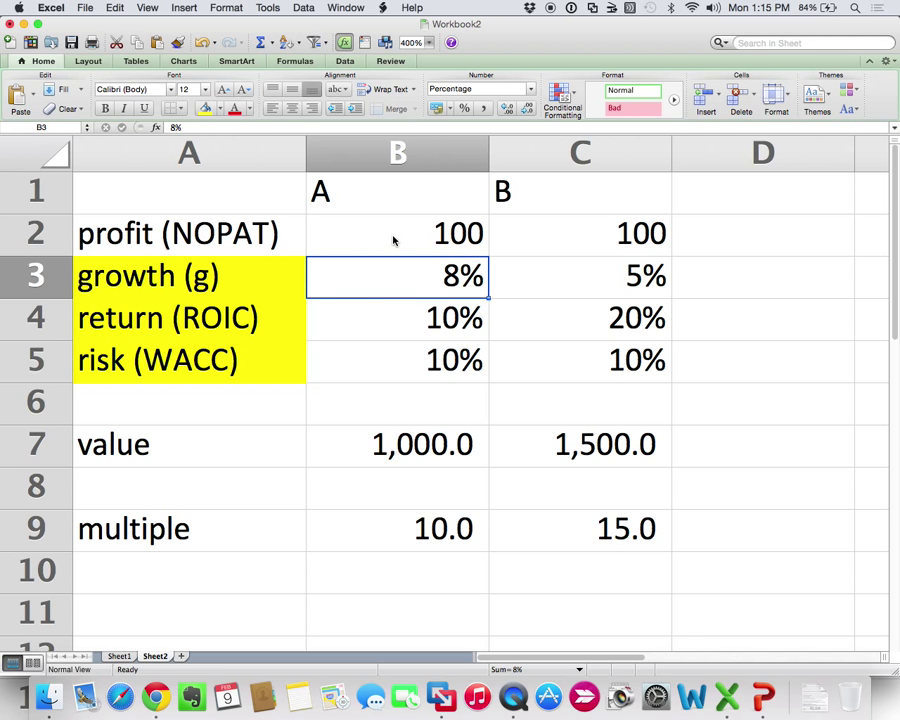
type("9")
key("Return")
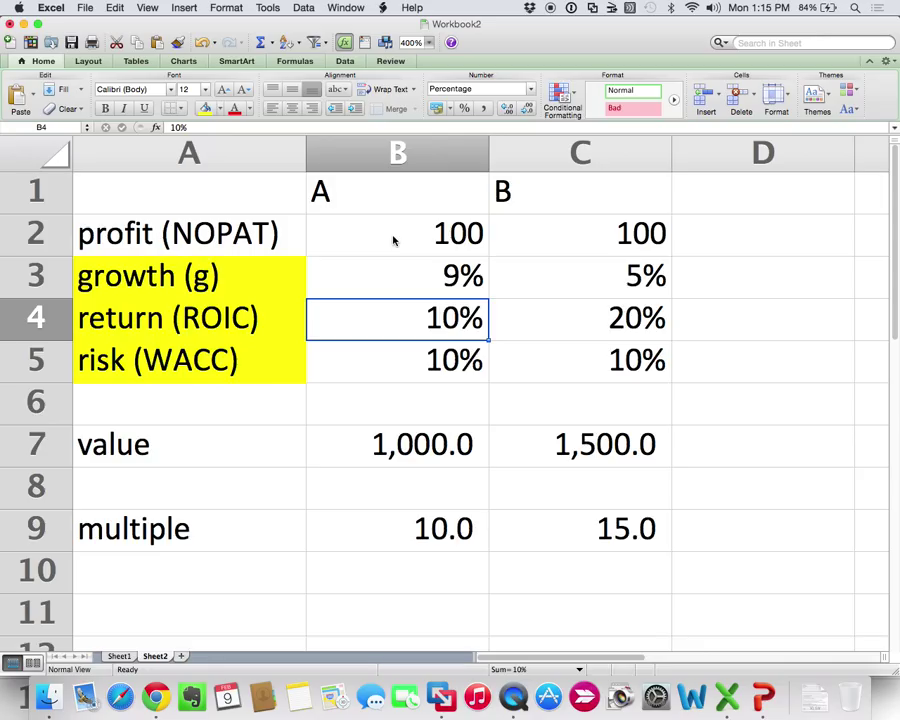
key("Up")
type("5")
key("Right")
Test the growth rate of both companies in B3 and C3 at 6% and at 7%.
key("Left")
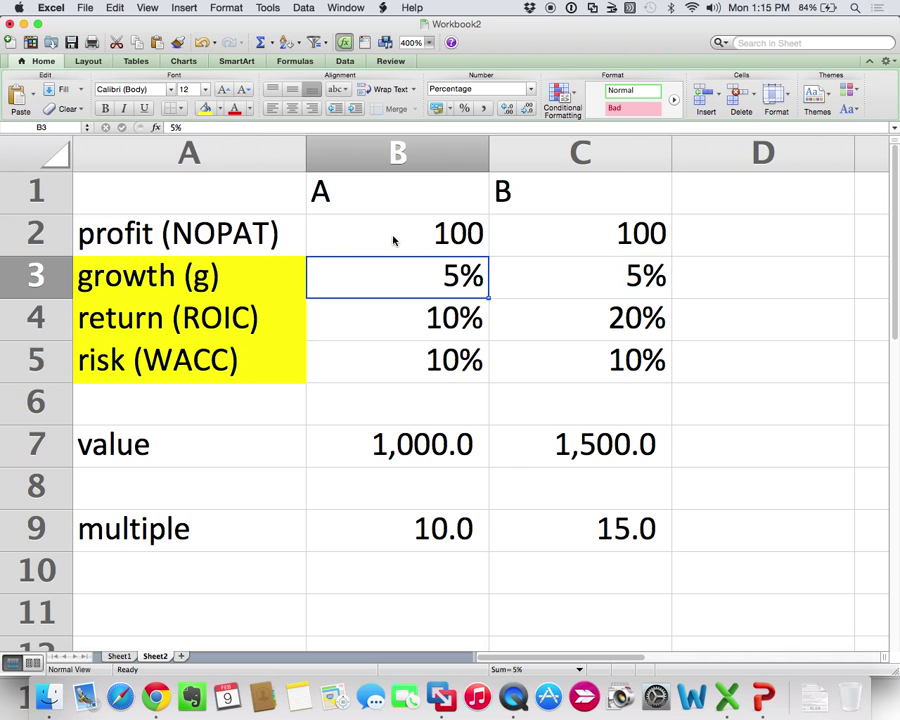
type("6")
key("Right")
type("6")
key("Right")
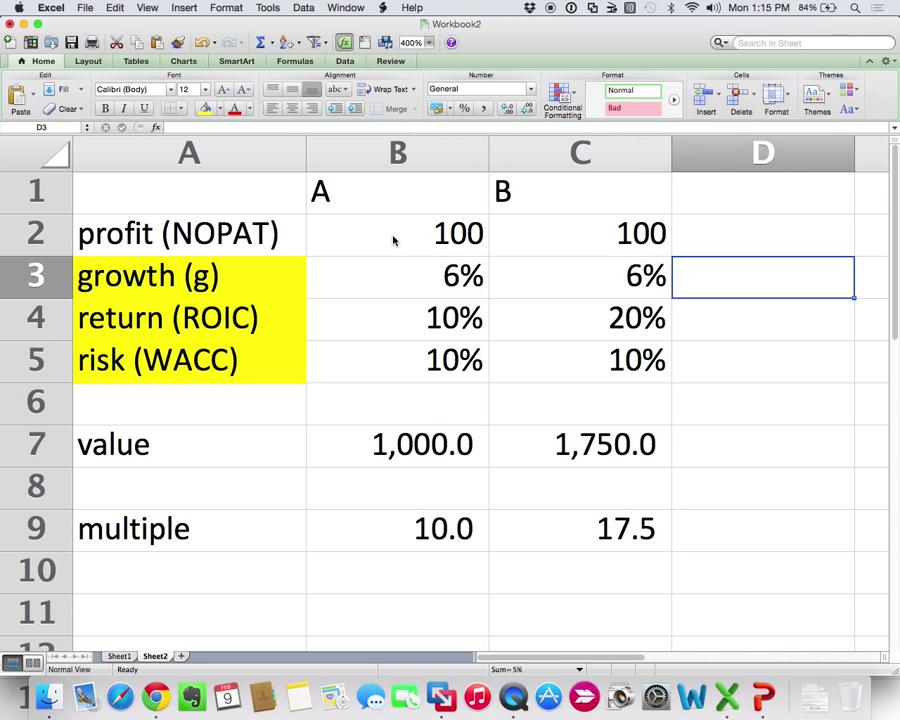
key("Left")
key("Left")
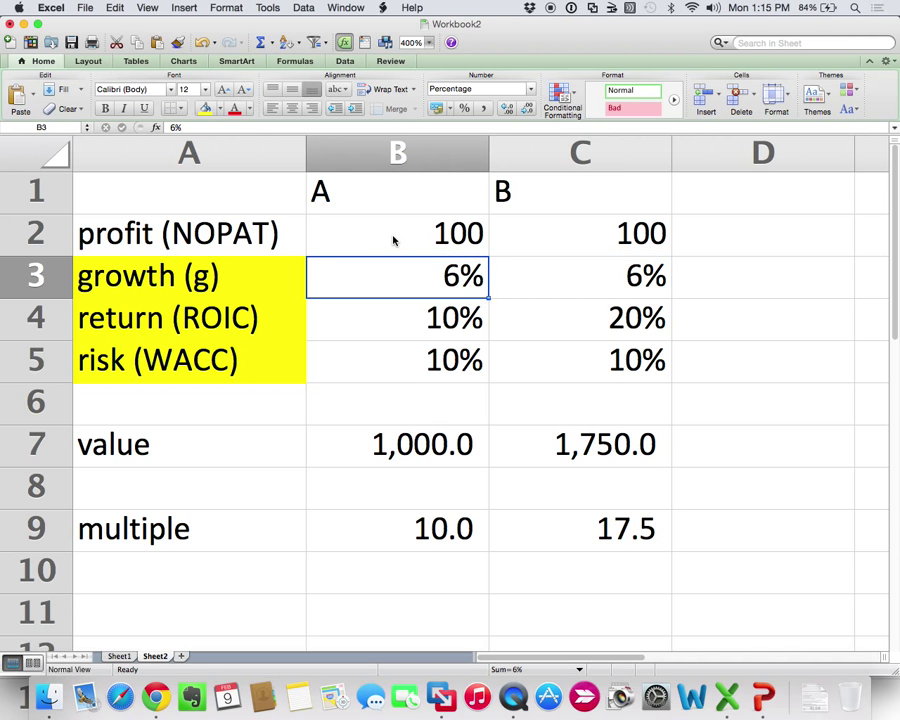
type("7")
key("Right")
type("7")
key("Right")
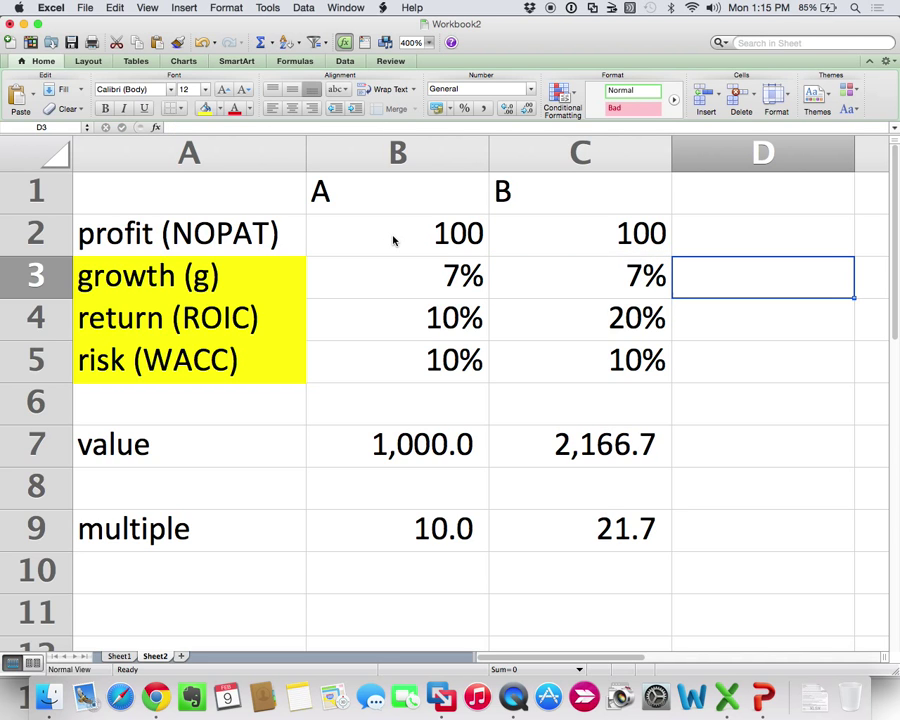
Test the growth rate of both companies in B3 and C3 at 8% and at 9%.
key("Left")
key("Left")
type("8")
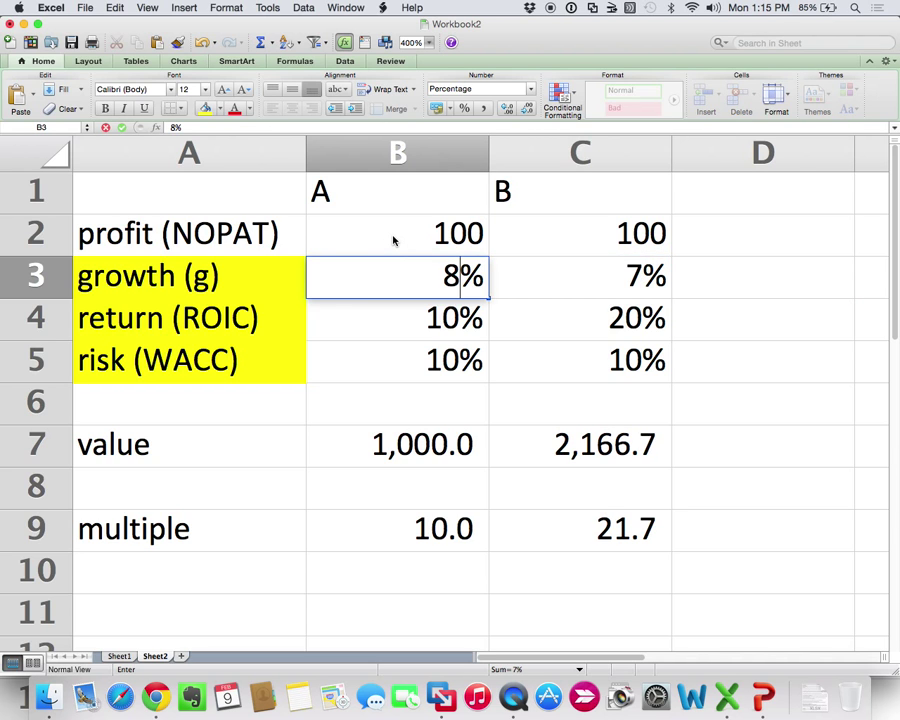
key("Right")
type("8")
key("Right")
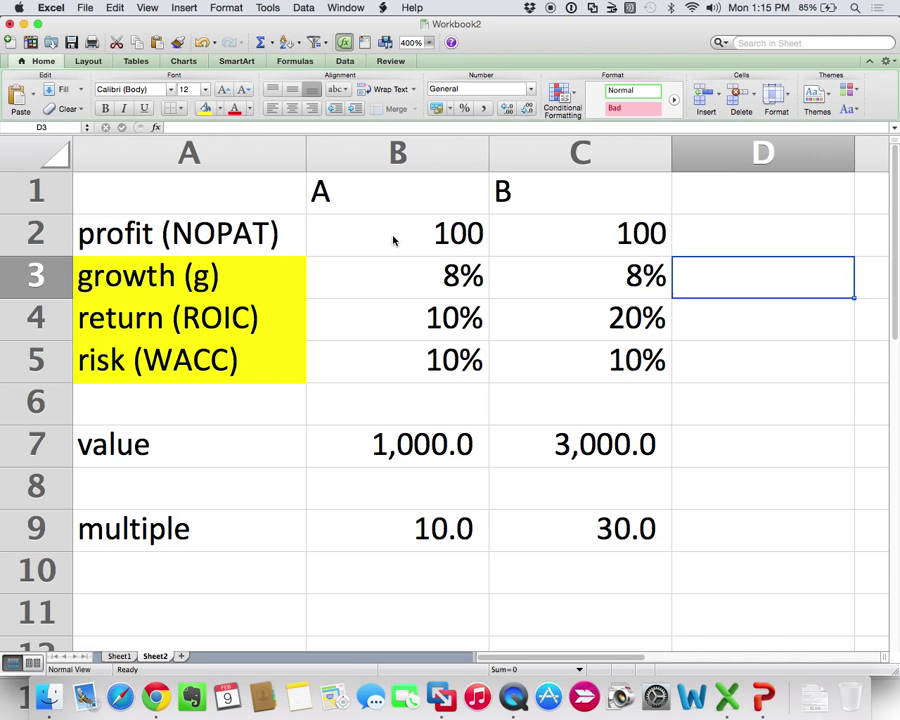
key("Left")
key("Left")
type("9")
key("Right")
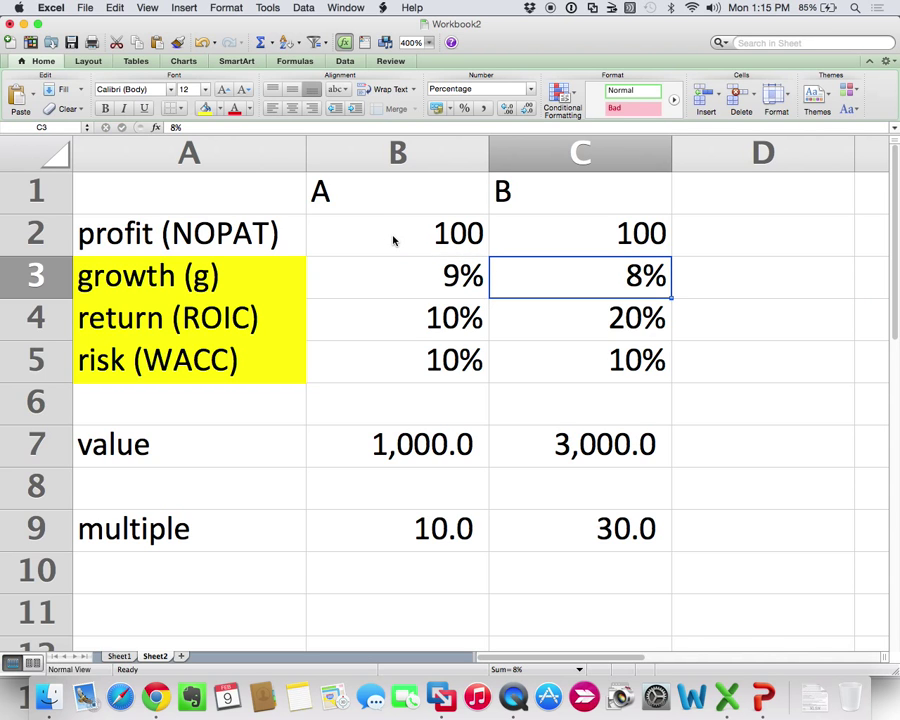
type("9")
key("Right")
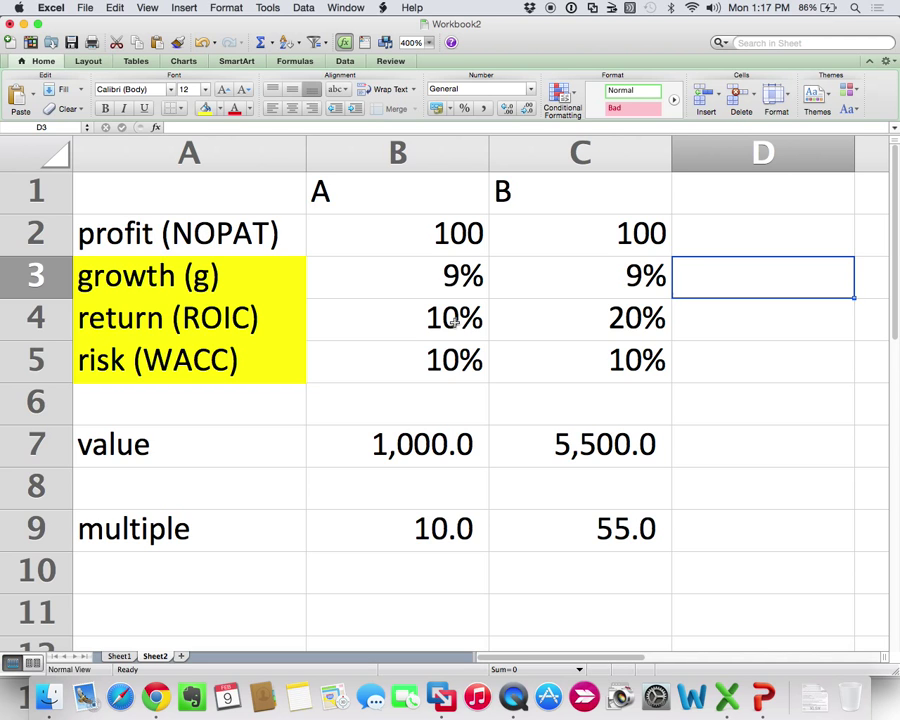
Reset the growth rate of both companies in B3 and C3 to 5%.
left_click(447, 275)
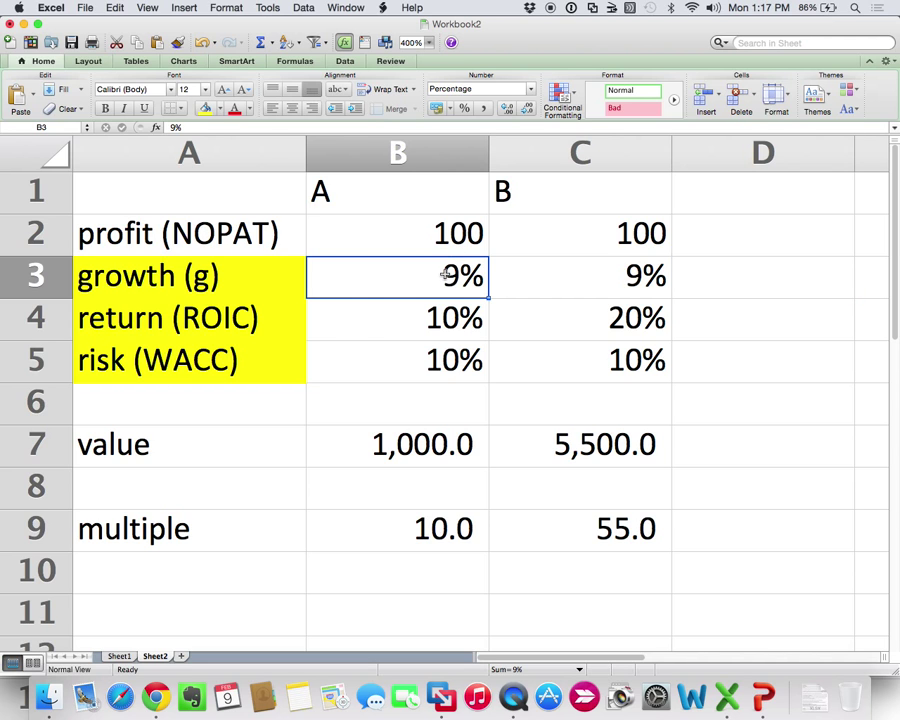
type("5")
key("Tab")
type("5")
key("Tab")
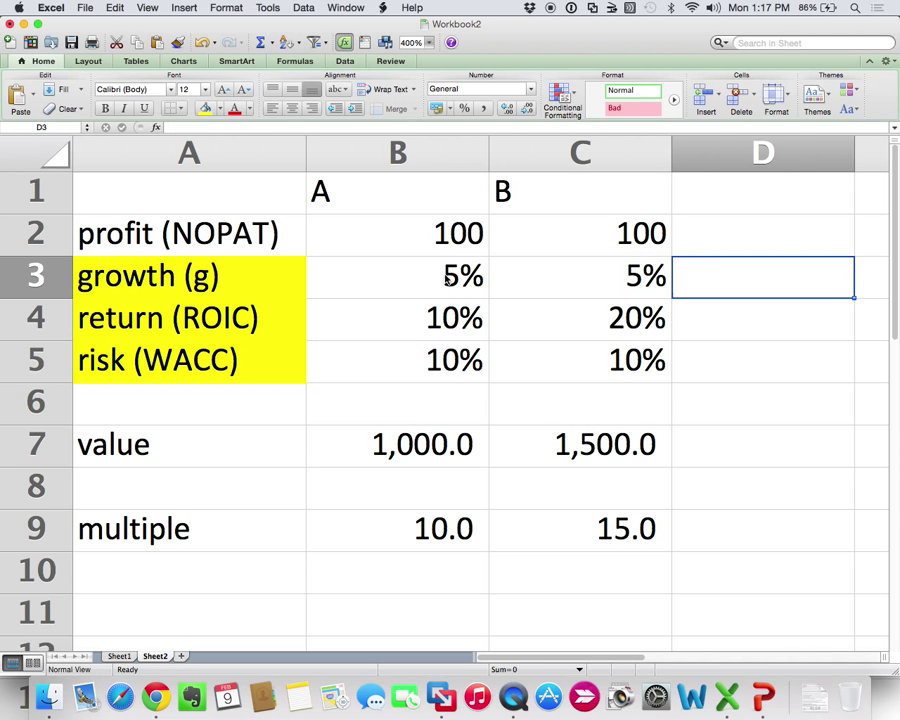
Lower company B's growth rate in C3 to 4%.
key("Left")
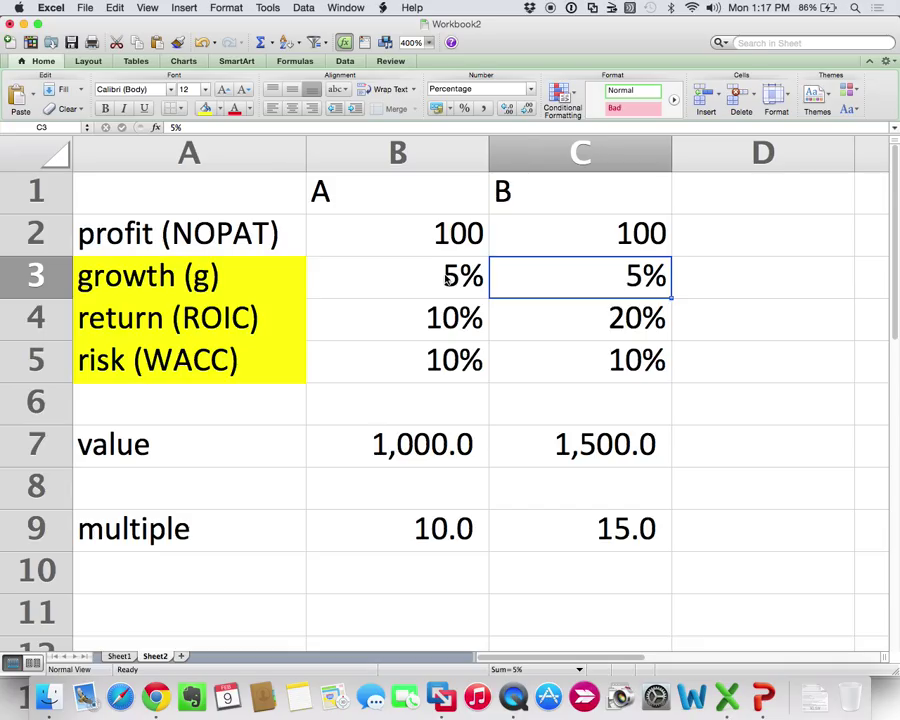
type("4")
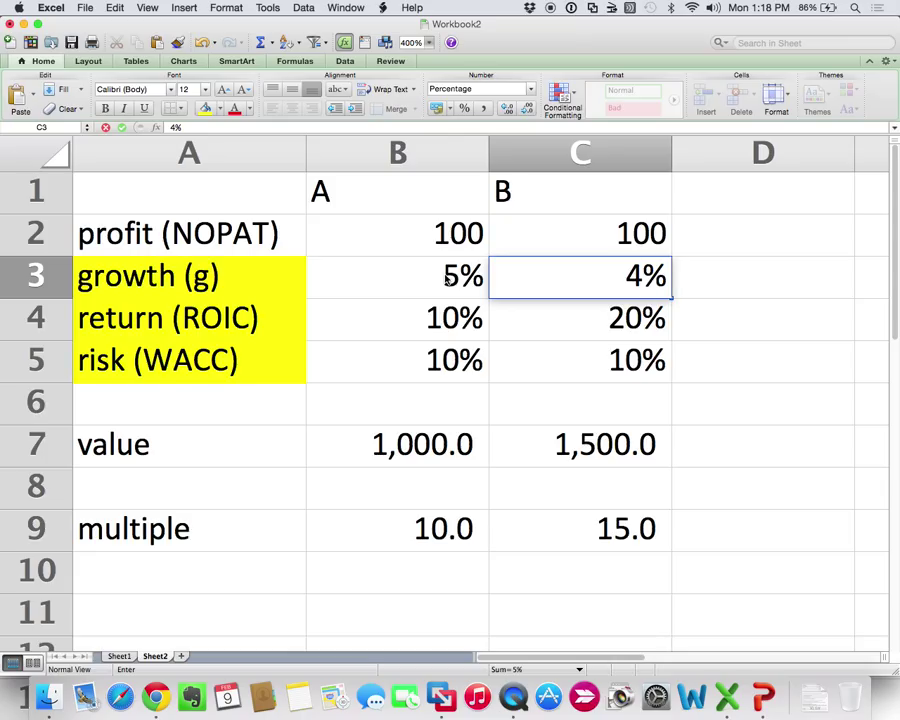
key("Return")
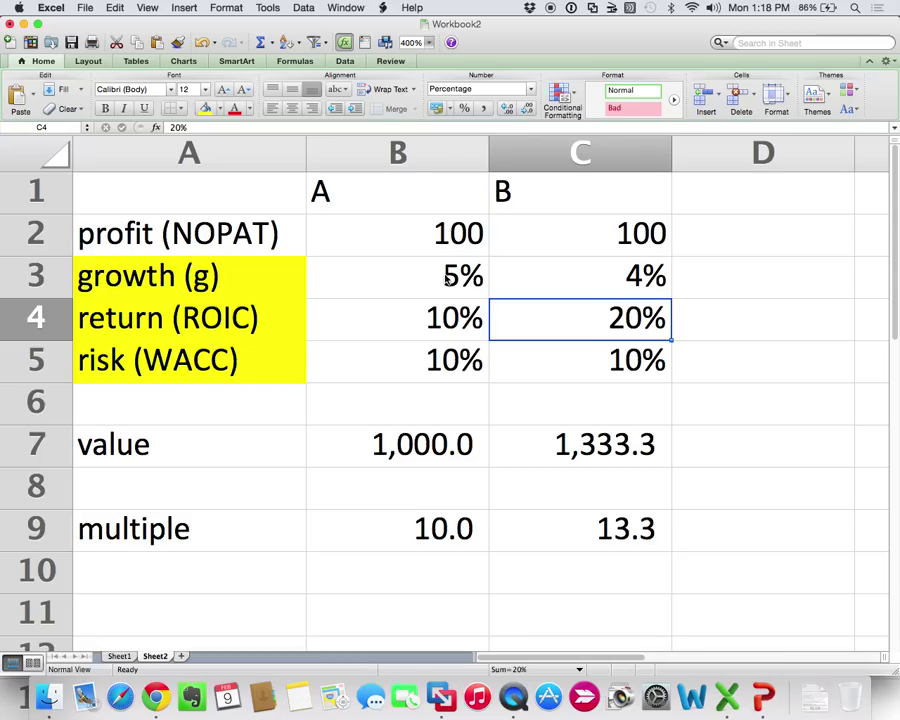
key("Up")
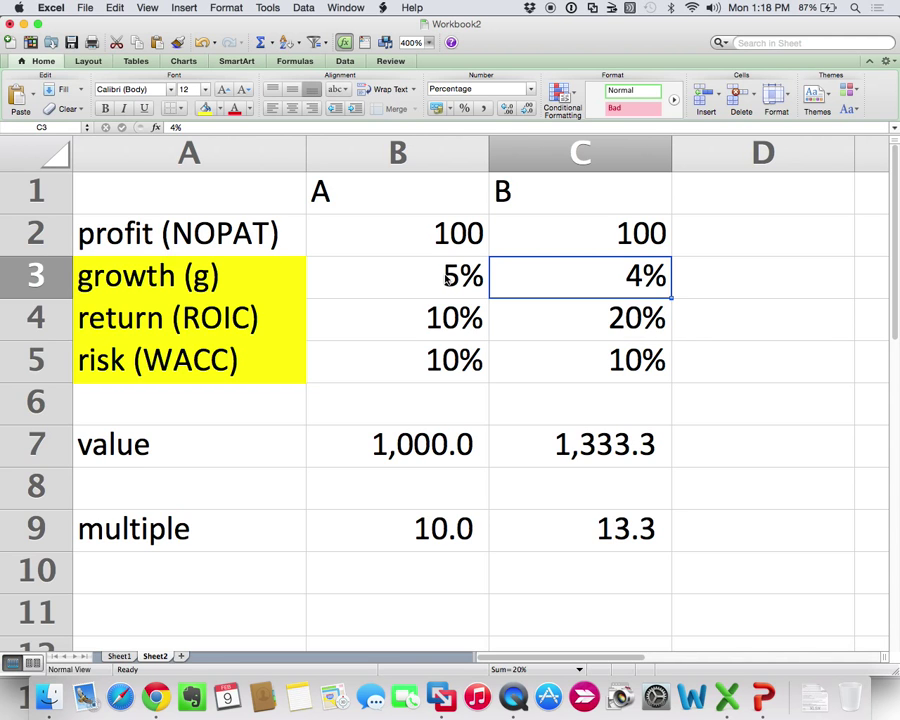
Set company B's growth rate in C3 to 5% and company A's ROIC in B4 to 8%.
type("5")
key("Return")
key("Left")
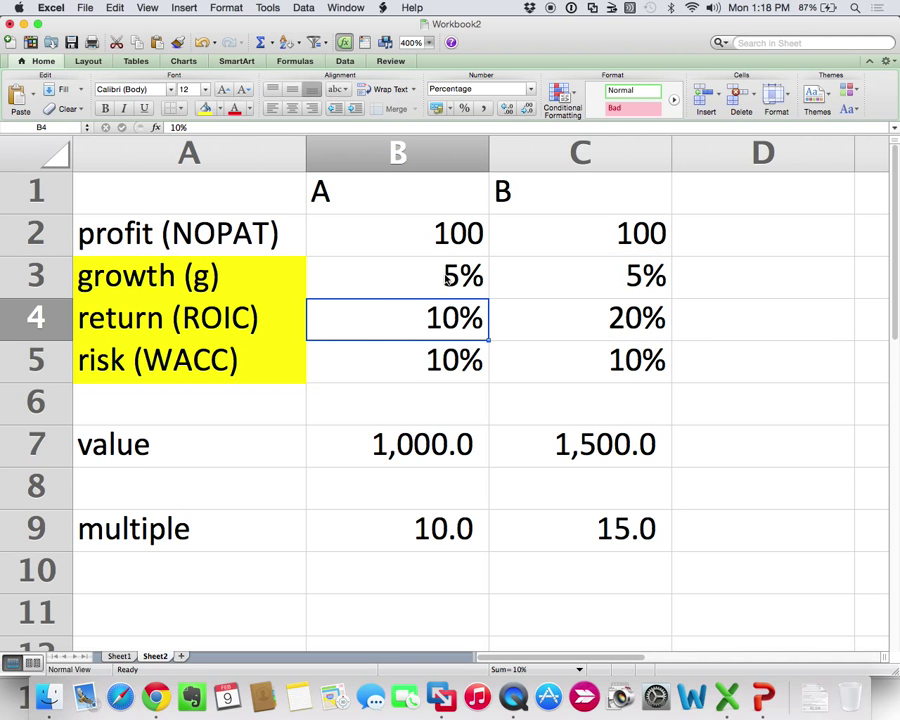
type("8")
key("Return")
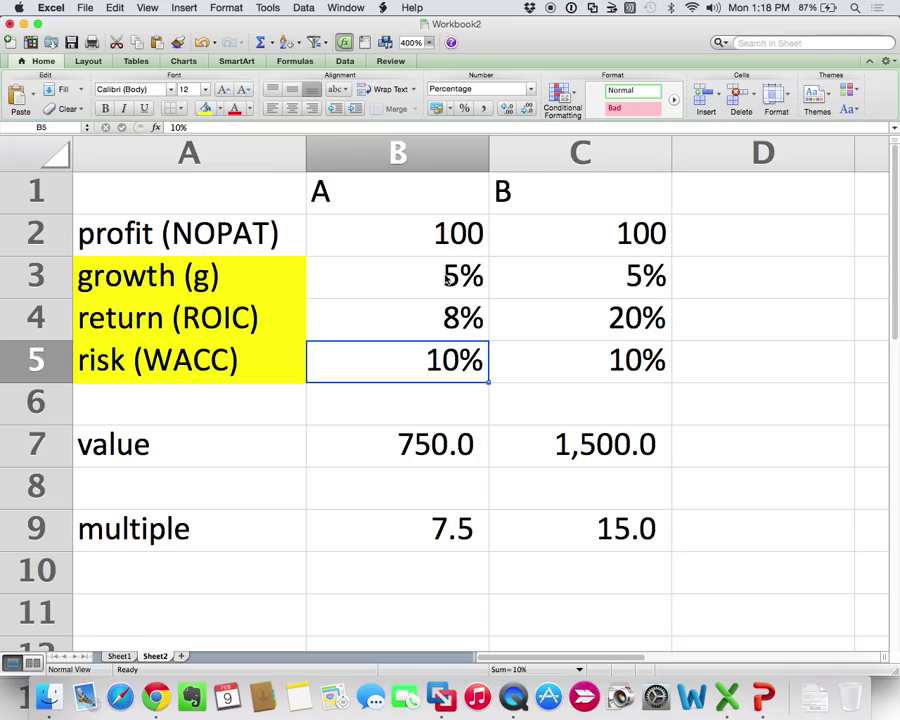
Test company A's growth rate in B3 at 6% and at 7%.
left_click(447, 280)
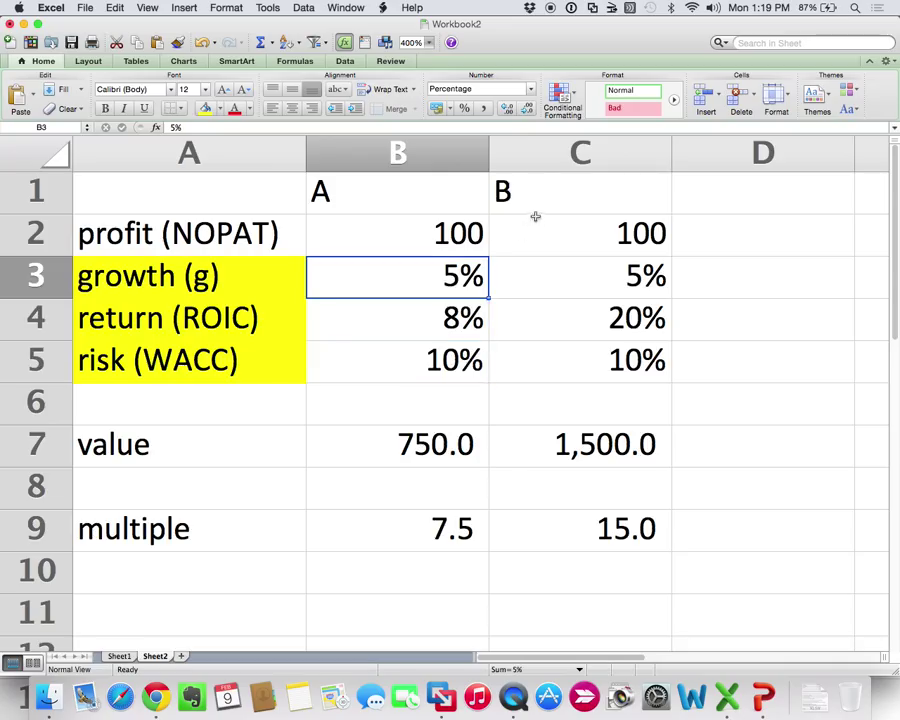
type("6")
key("Return")
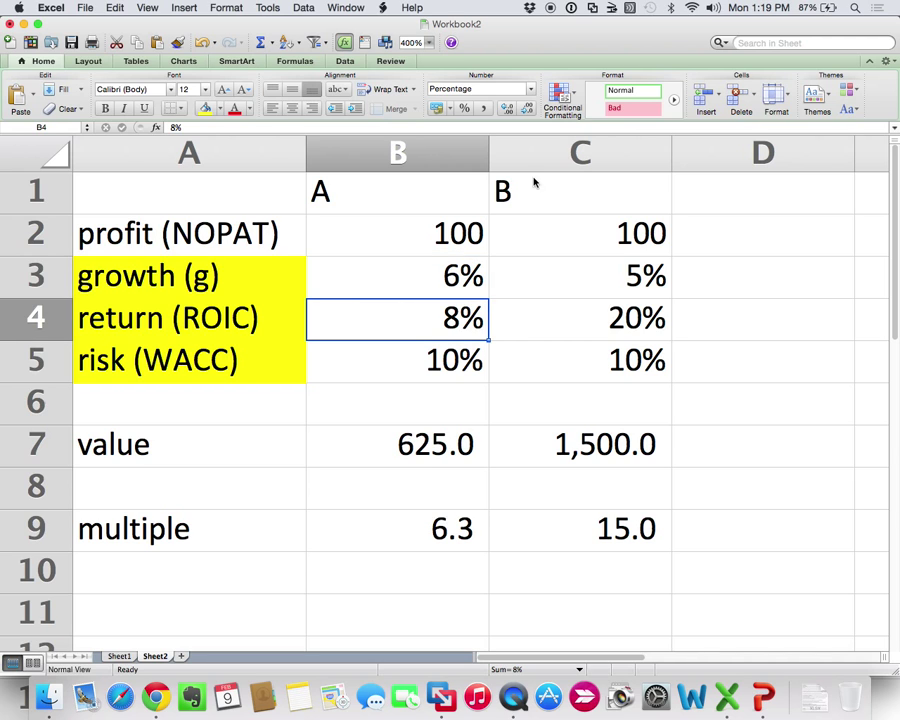
key("Up")
type("7")
key("Return")
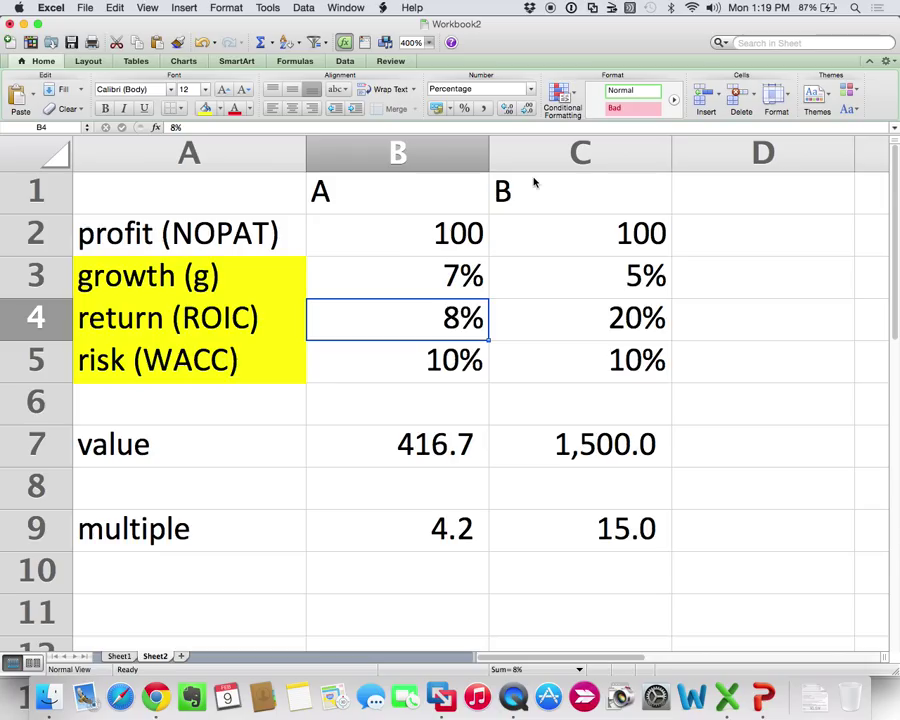
Test company A's growth rate in B3 at 5%, 3% and 1%.
key("Up")
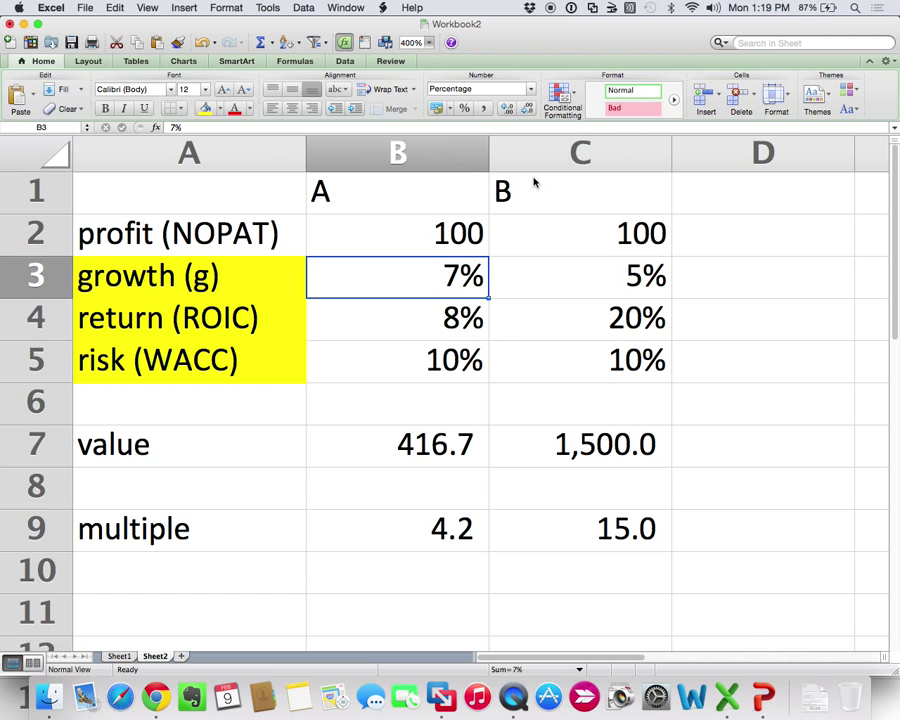
type("5")
key("Return")
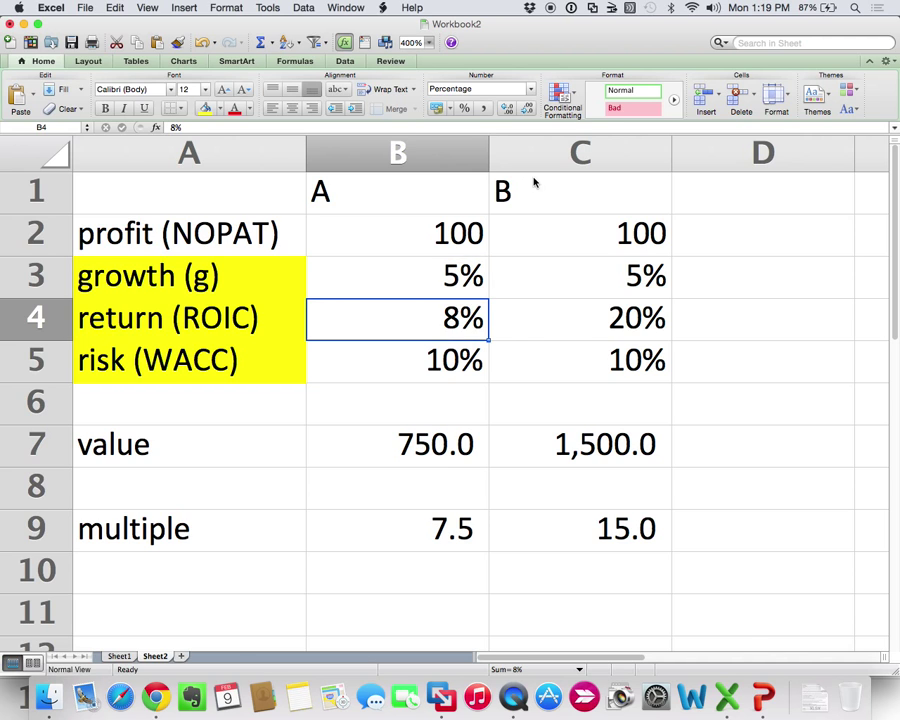
key("Up")
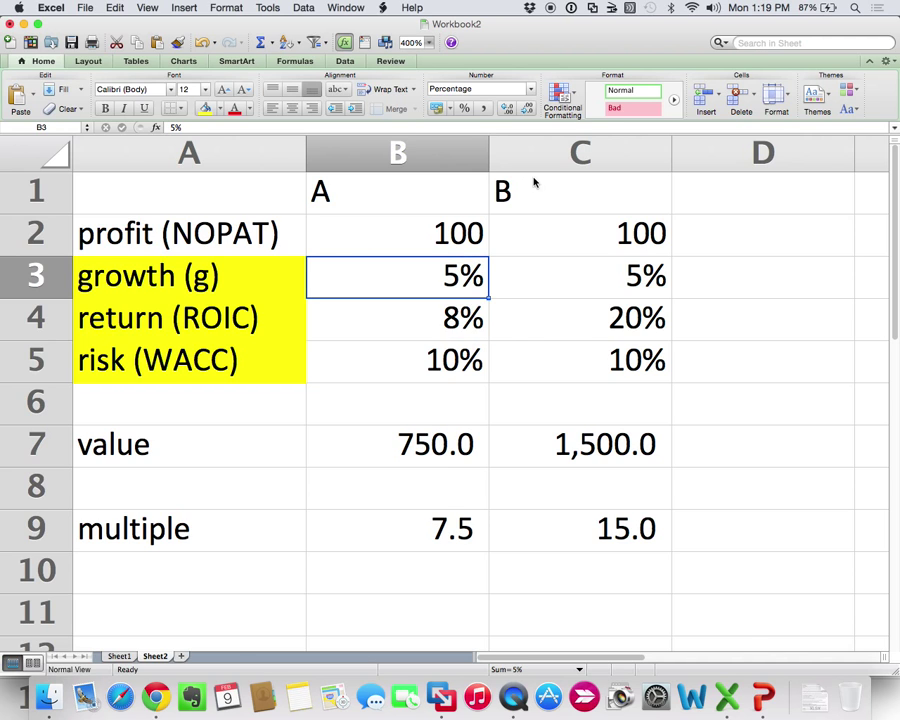
type("3")
key("Return")
key("Up")
type("1")
key("Return")
Test negative growth for company A in B3 at -2% and at -4%.
key("Up")
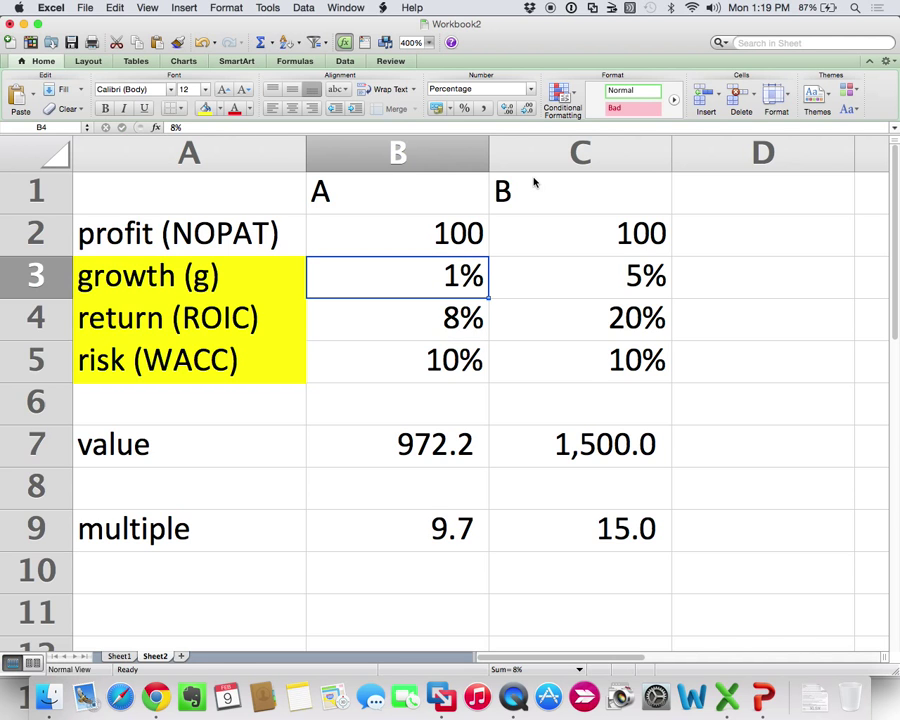
type("-2")
key("Return")
key("Up")
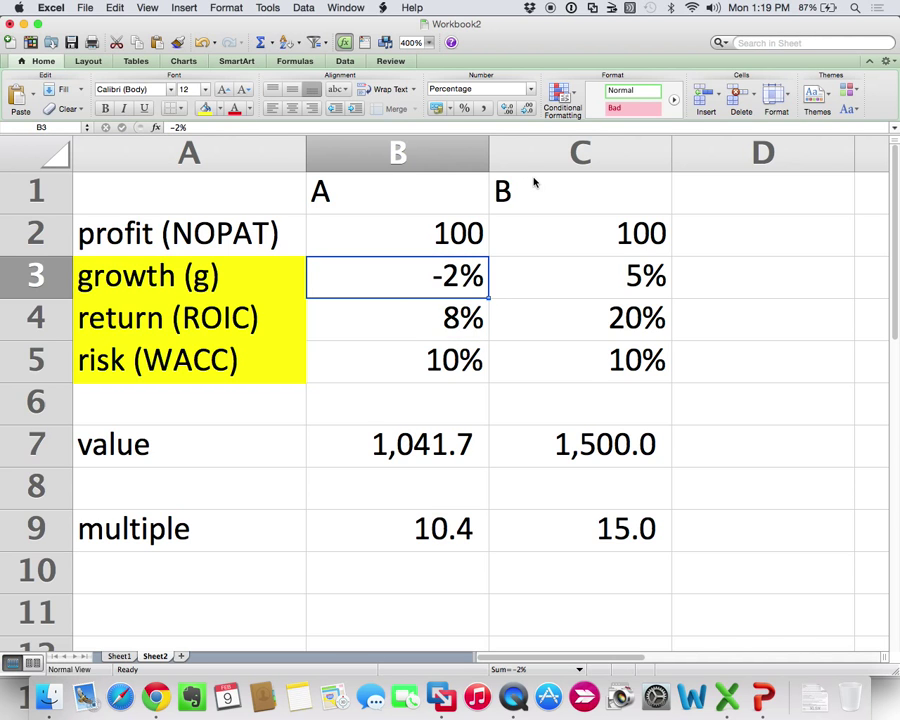
type("-4")
key("Return")
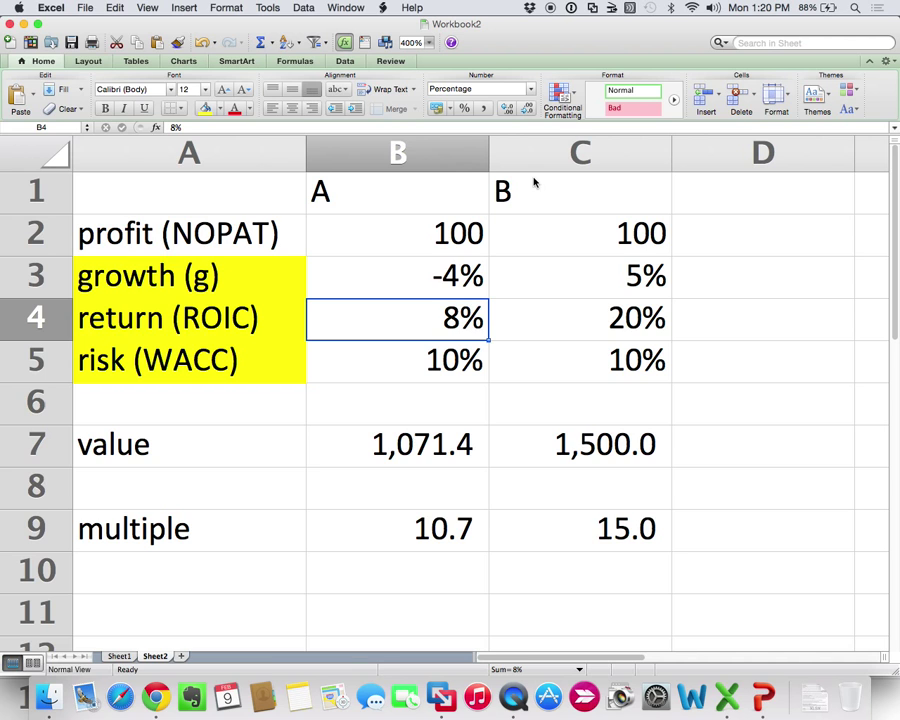
Reset company A's growth rate in B3 to 5% and its ROIC in B4 to 10%.
left_click(460, 265)
type("5%")
key("Return")
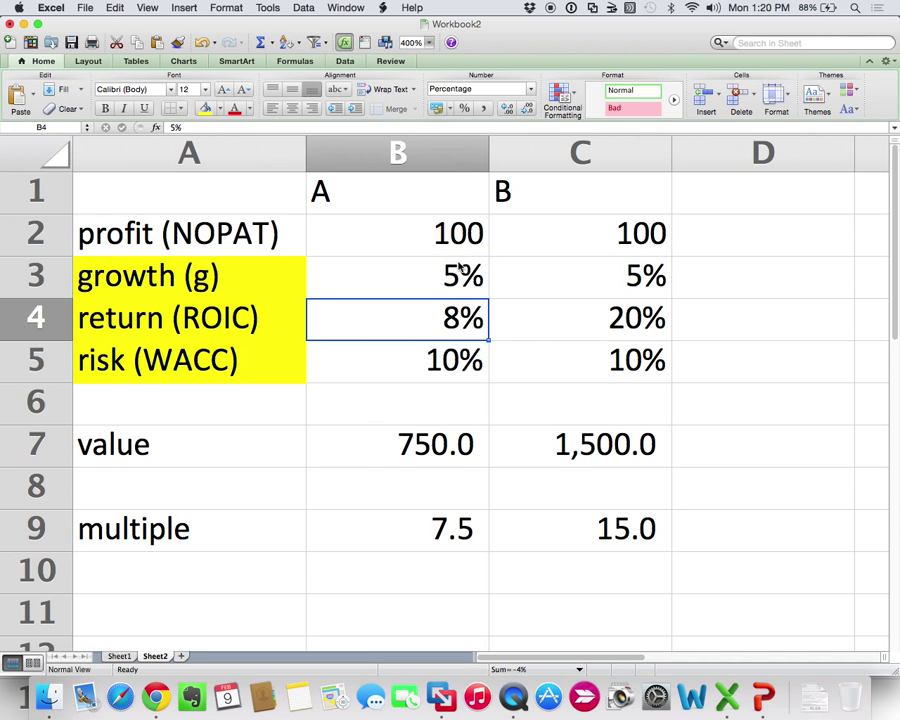
type("10%")
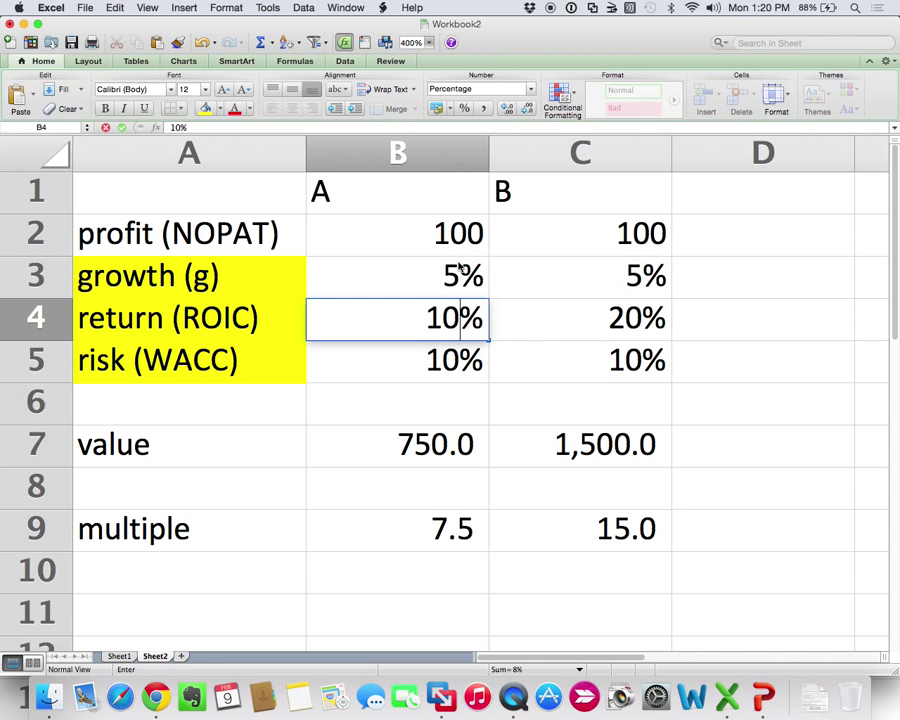
key("Return")
Test company A's WACC in B5 at 8% and at 9%.
type("8%")
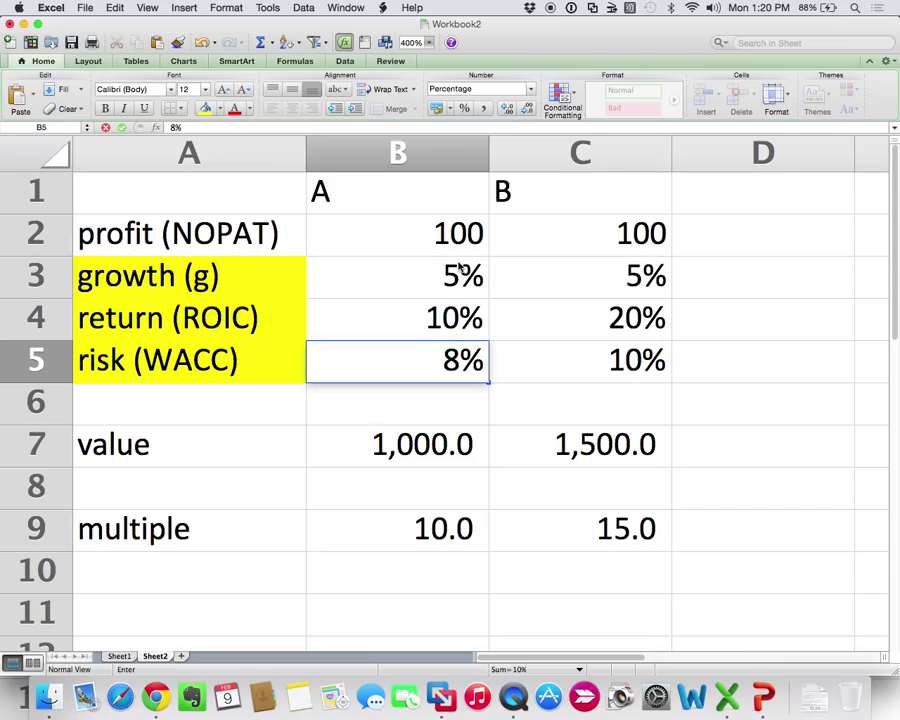
key("Return")
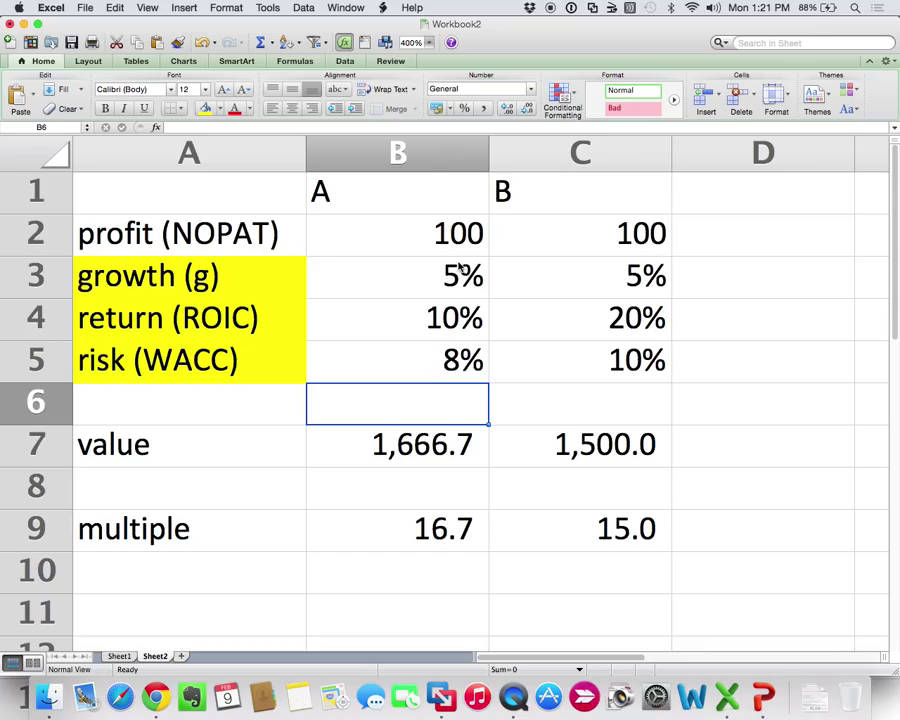
key("Up")
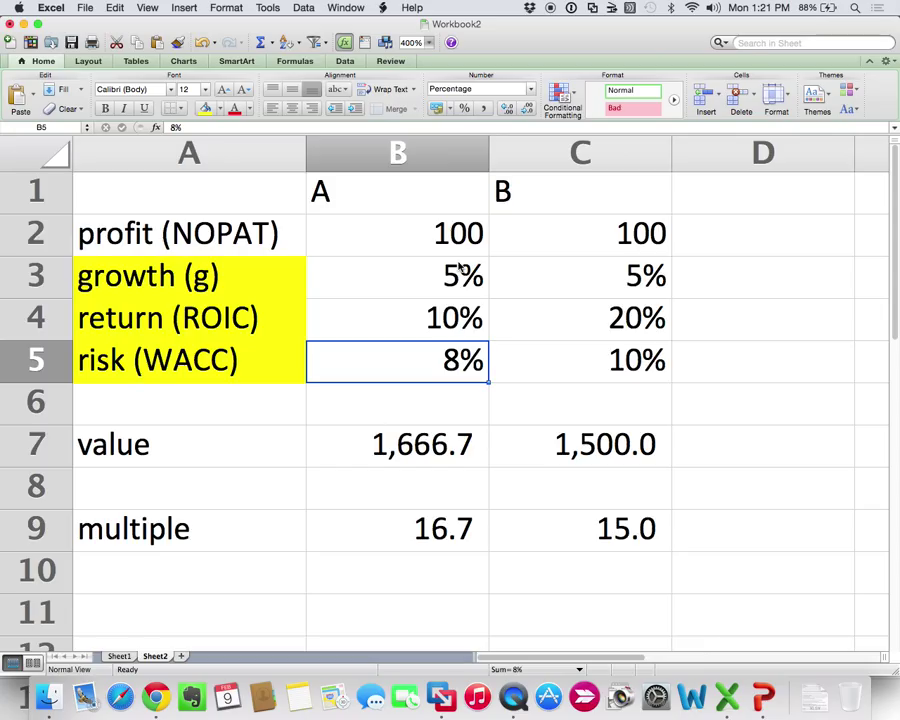
type("9")
key("Return")
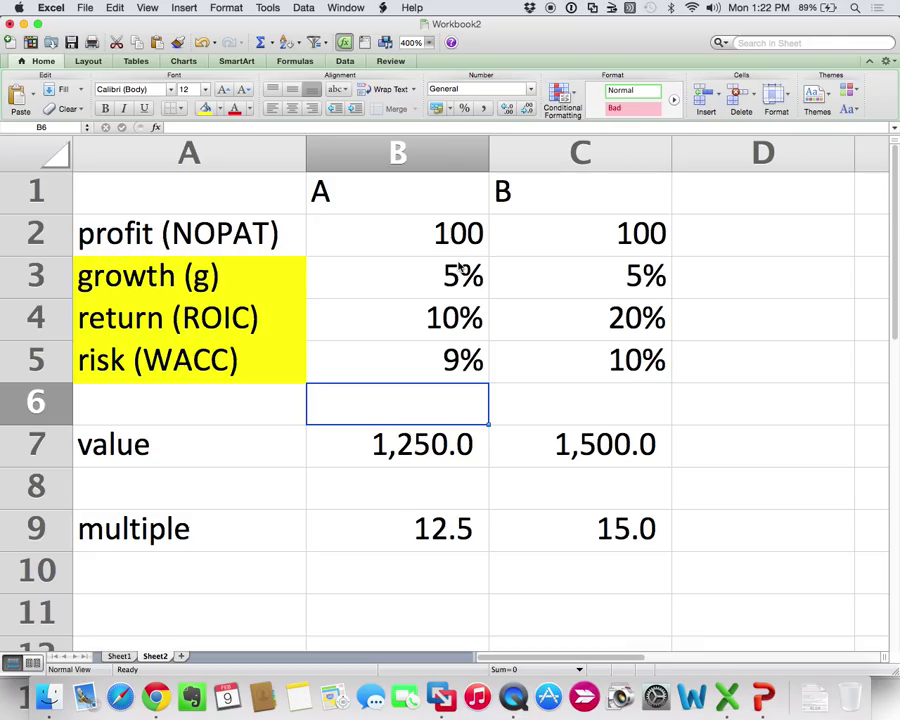
Set company A's ROIC in B4 to 8% and its WACC in B5 to 10%.
left_click(461, 270)
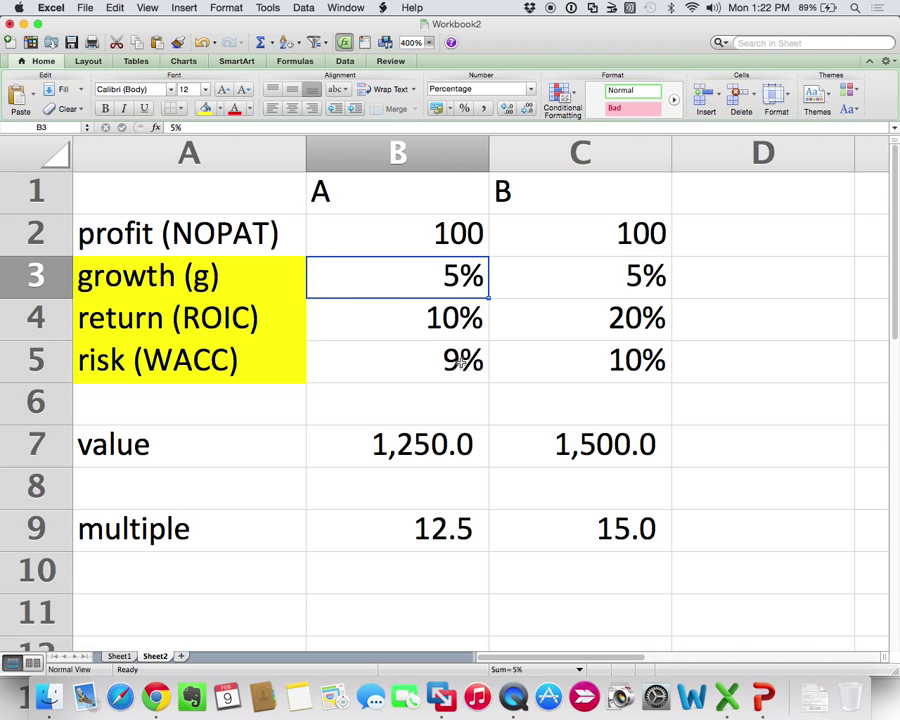
left_click(446, 331)
type("8")
key("Return")
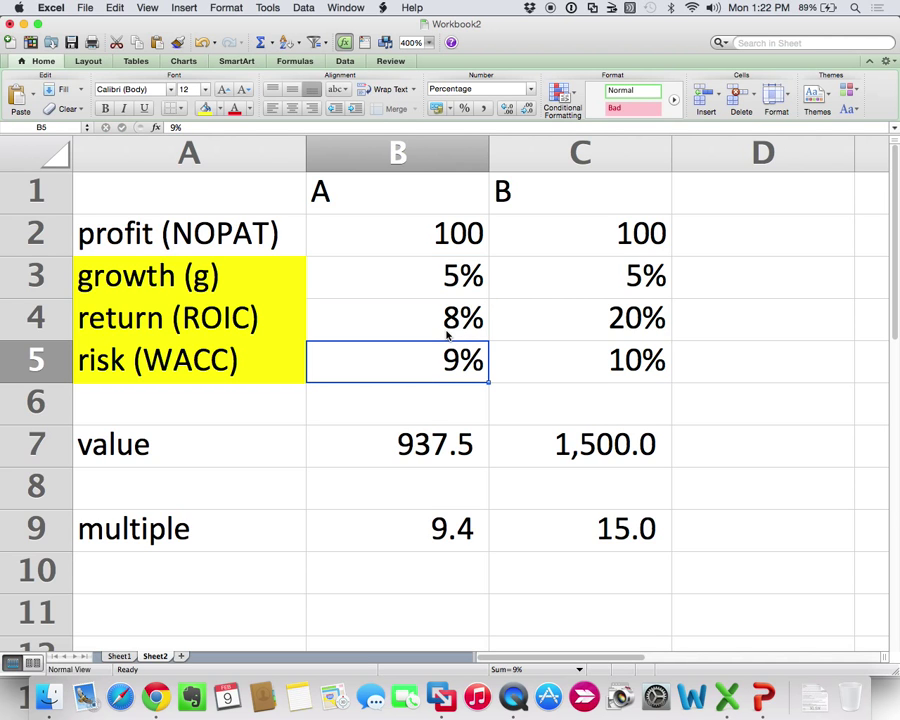
type("10")
key("Return")
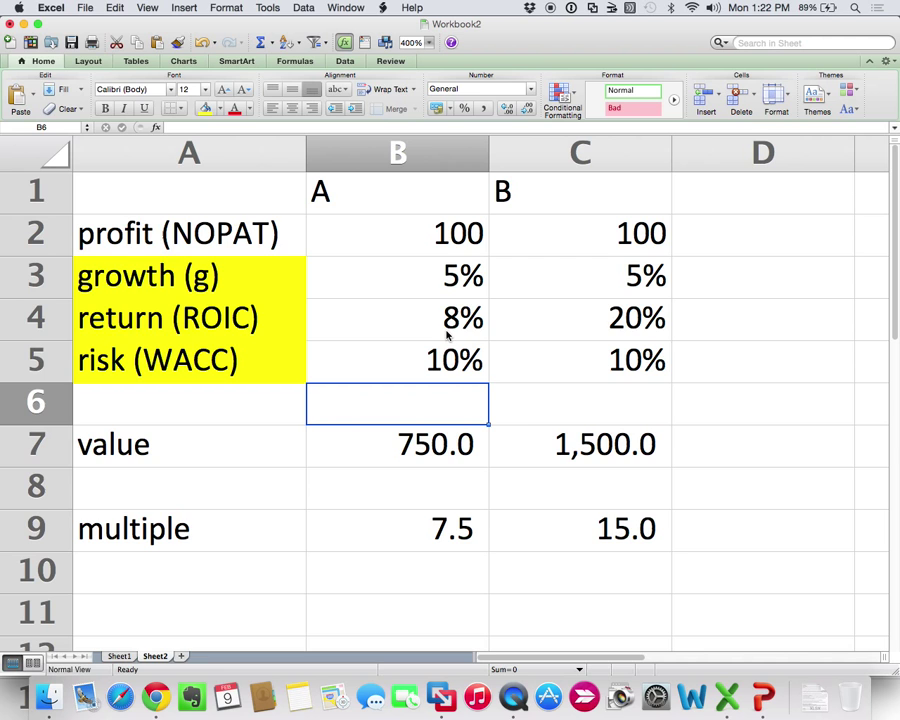
Set company A's growth rate in B3 to -2%.
left_click(457, 281)
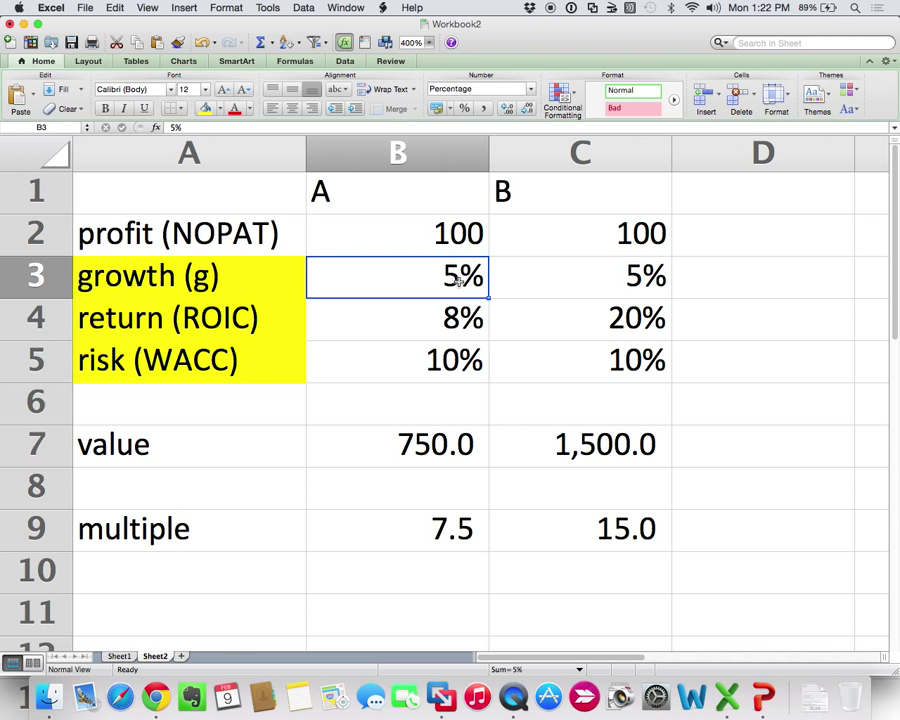
type("-2")
key("Return")
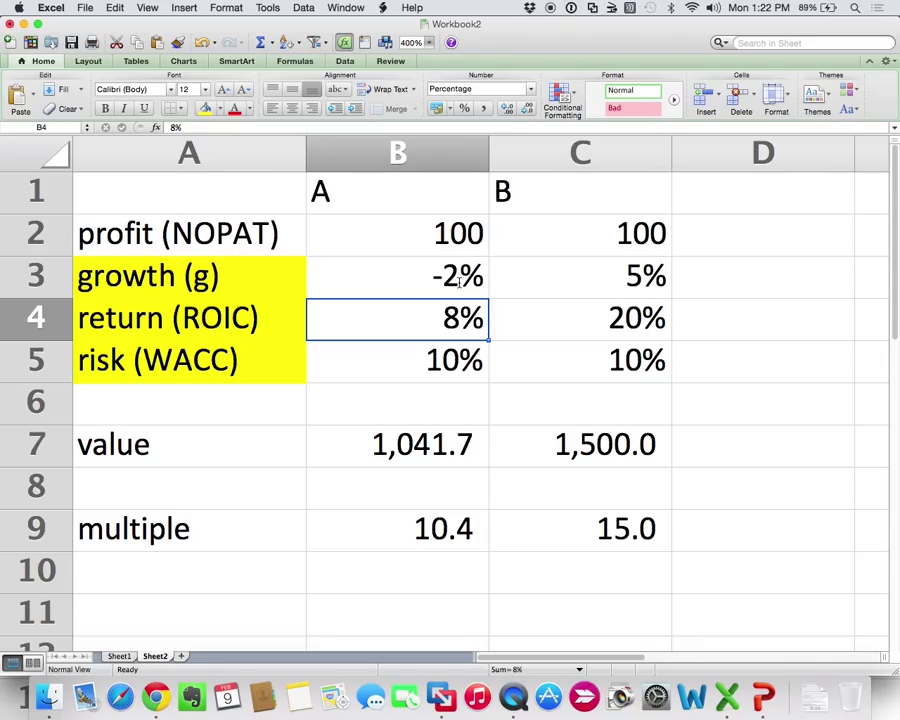
key("Return")
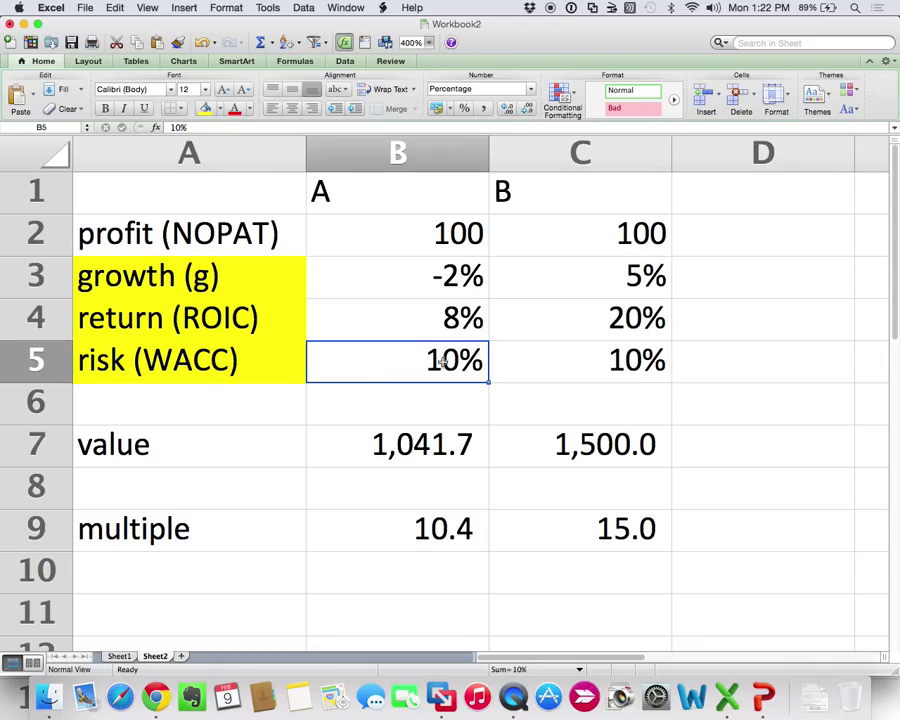
left_click(453, 330)
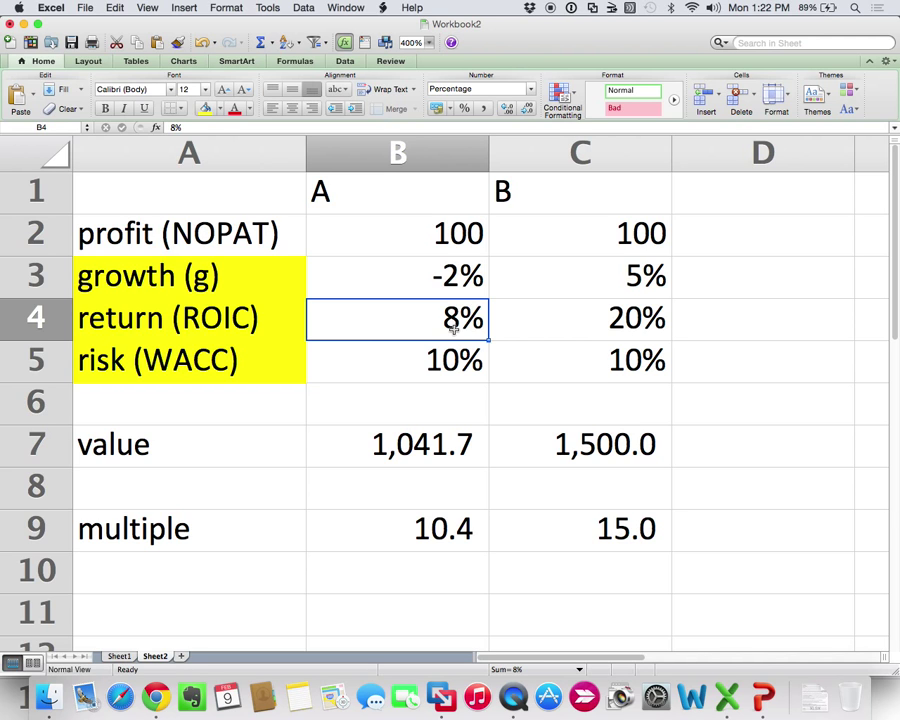
Set company B's growth rate in C3 to -2% to match company A.
left_click(633, 287)
type("-2%")
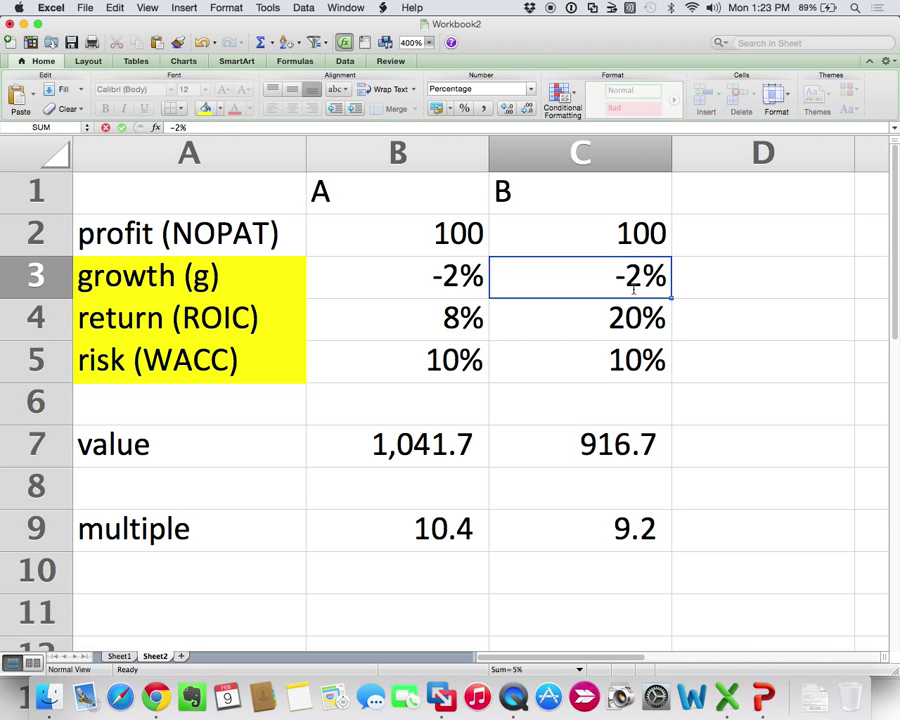
key("Return")
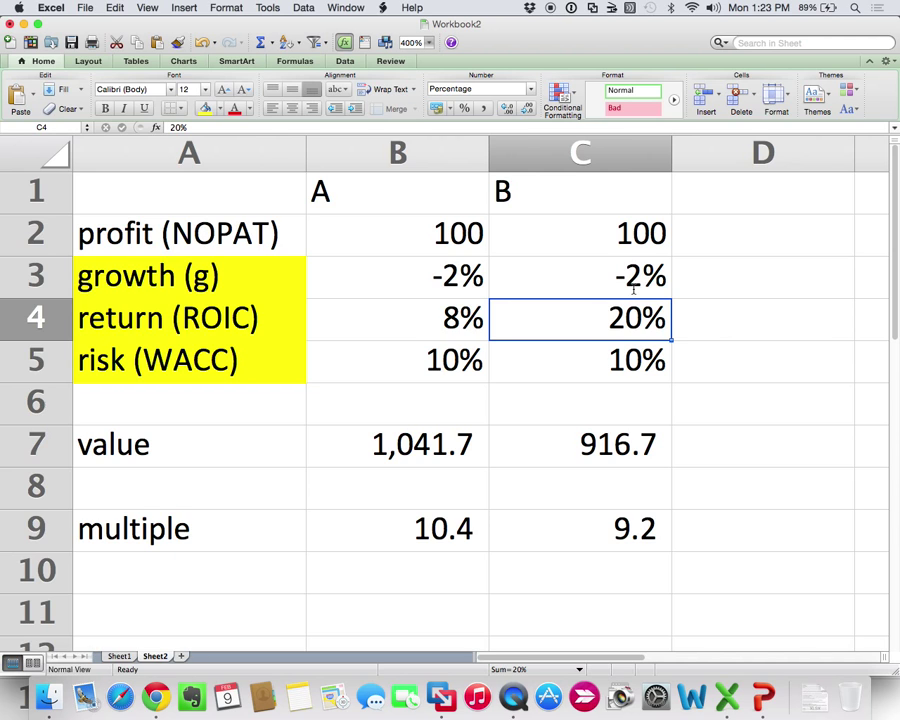
left_click(632, 344)
left_click(632, 300)
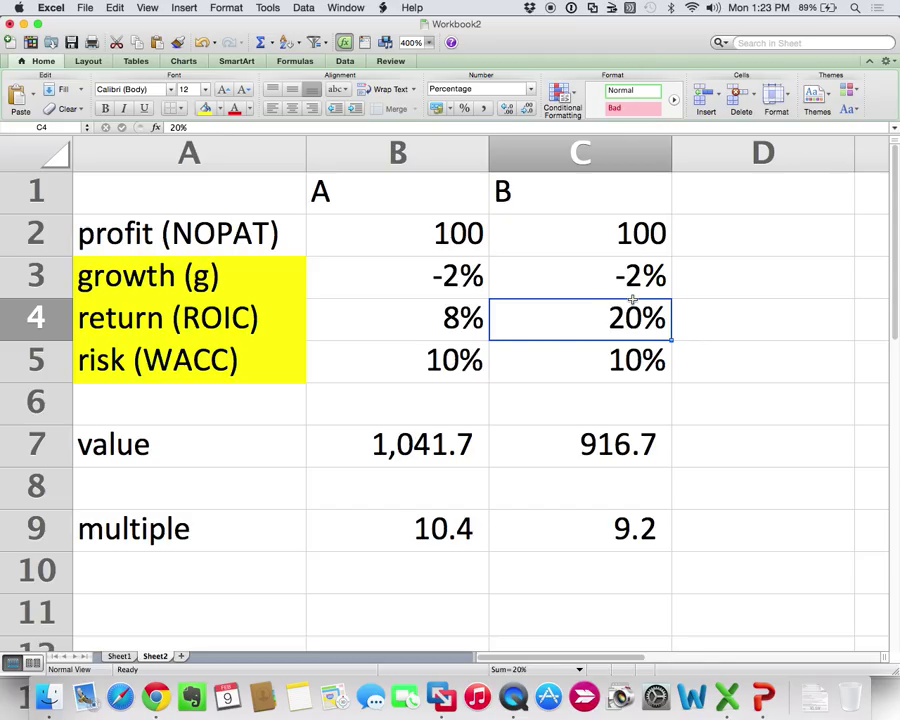
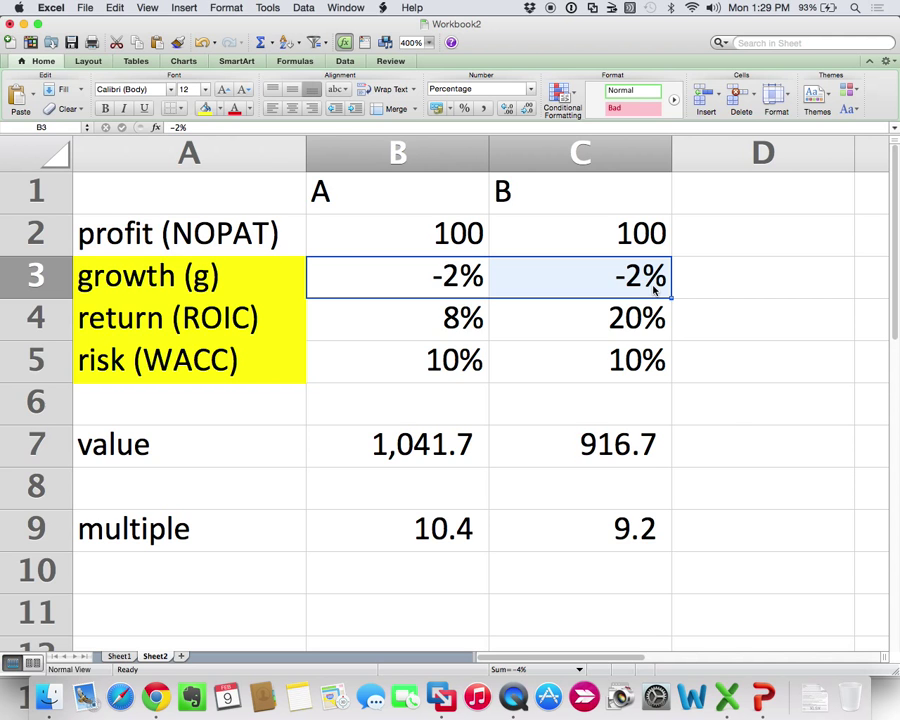
Switch to the Bloomberg terminal in VMware Fusion, look up Tesla and load the TSLA US Equity security.
key("super+Tab")
key("super+Tab")
key("super+Tab")
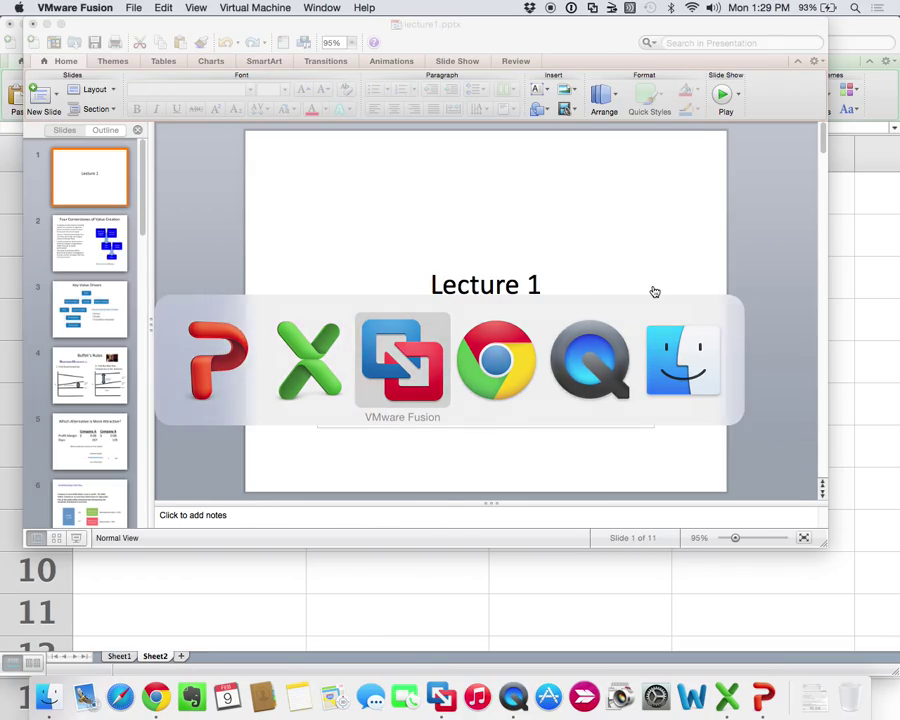
type("TES")
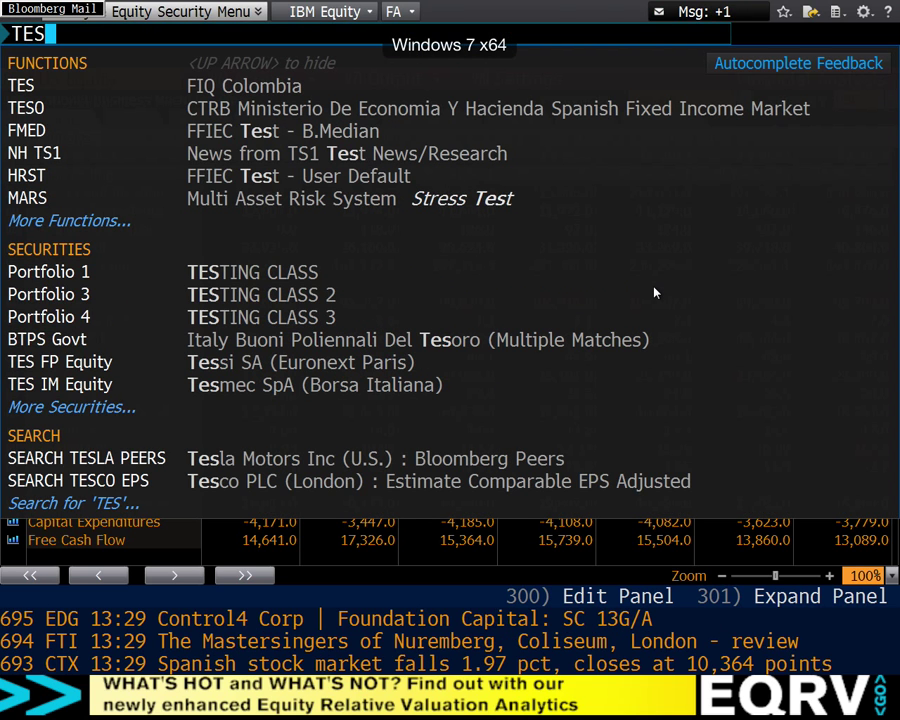
type("LA")
key("Down")
key("Down")
key("Down")
key("Down")
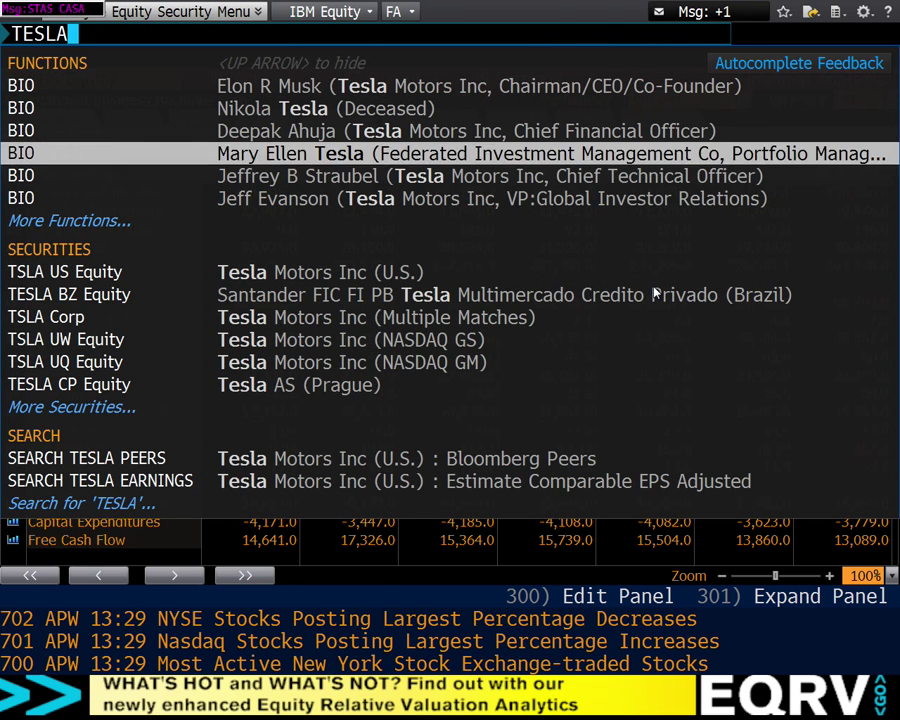
key("Down")
key("Down")
key("Down")
key("Return")
Open the DES company description for Tesla Motors to view its profile and market cap.
type("D")
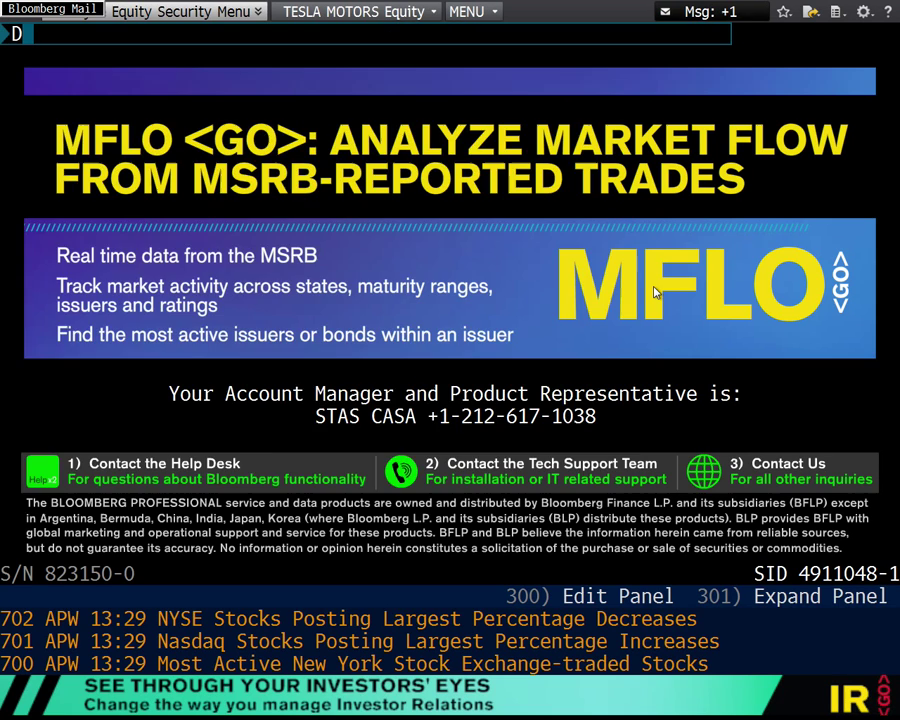
type("ES")
key("Return")
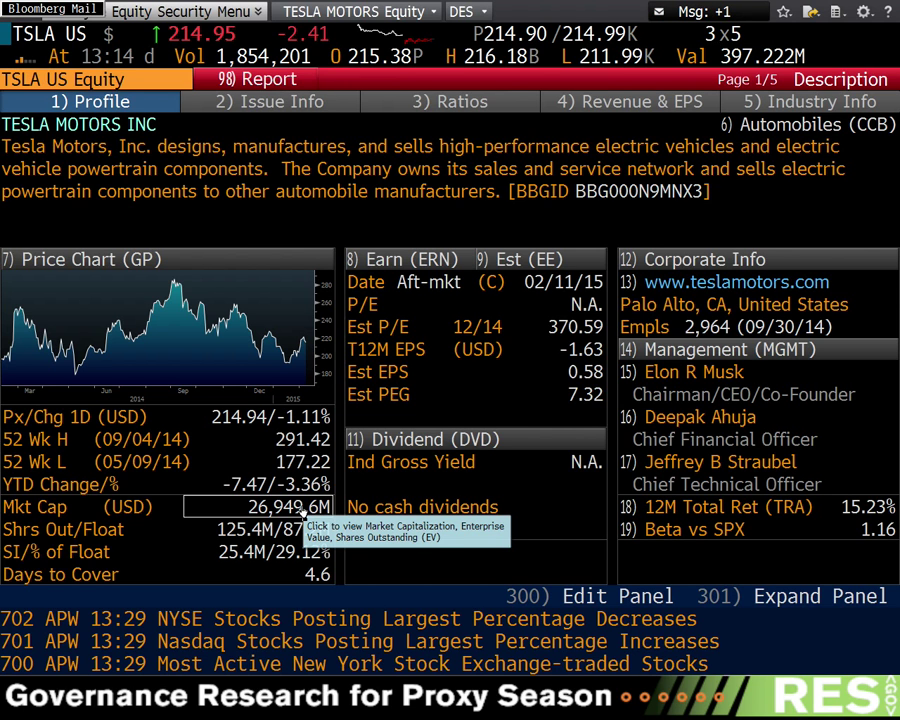
Open Tesla's EEO consensus overview and set the estimates' periodicity to Annuals.
type("EEO")
key("Return")
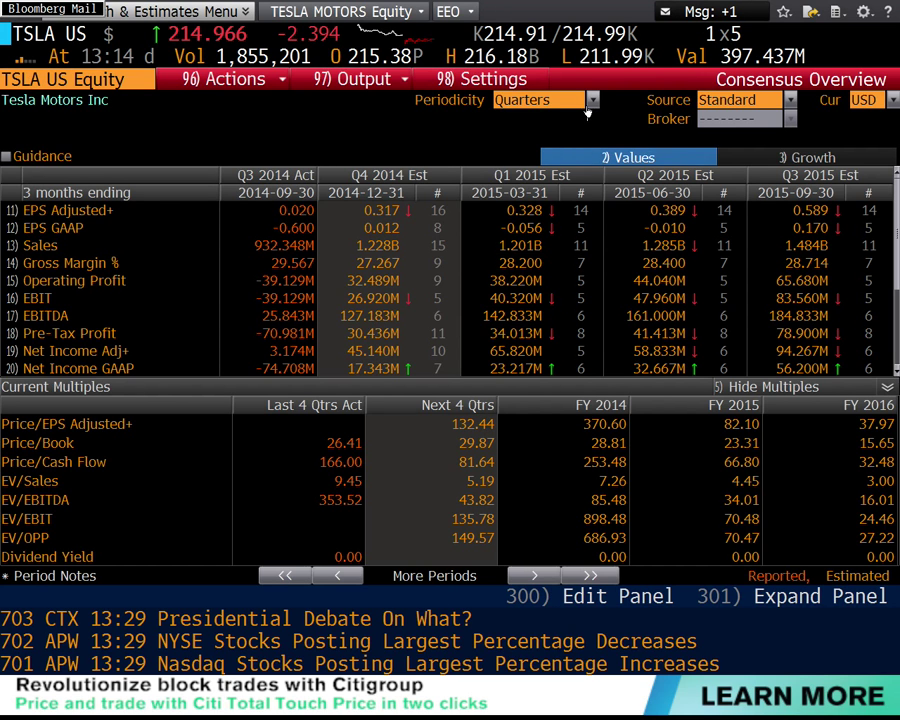
left_click(591, 101)
left_click(580, 153)
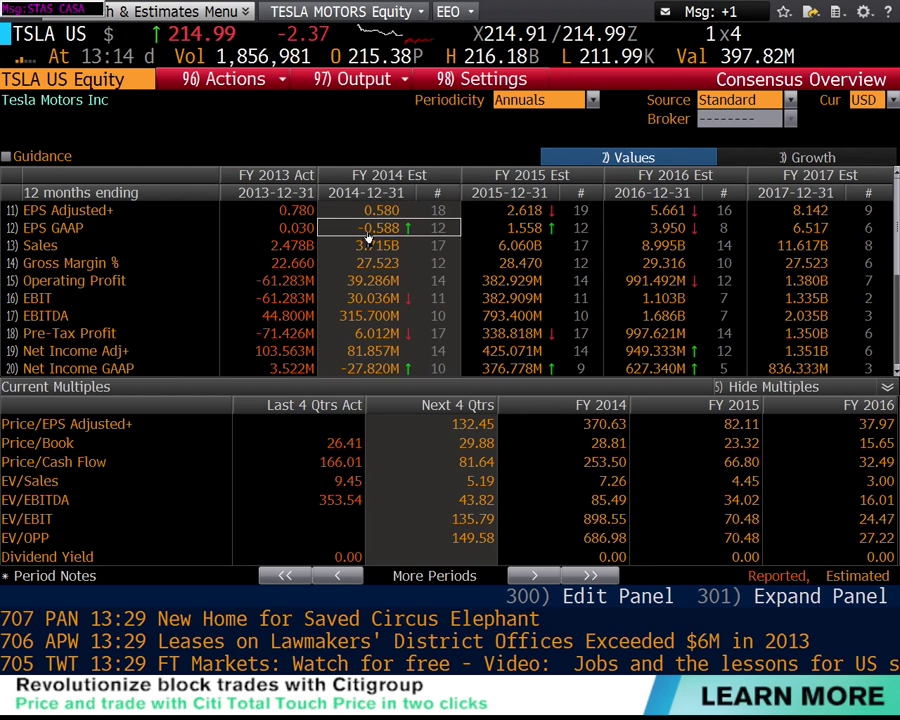
Inspect the consensus details behind Tesla's FY 2017 sales estimate.
mouse_move(376, 250)
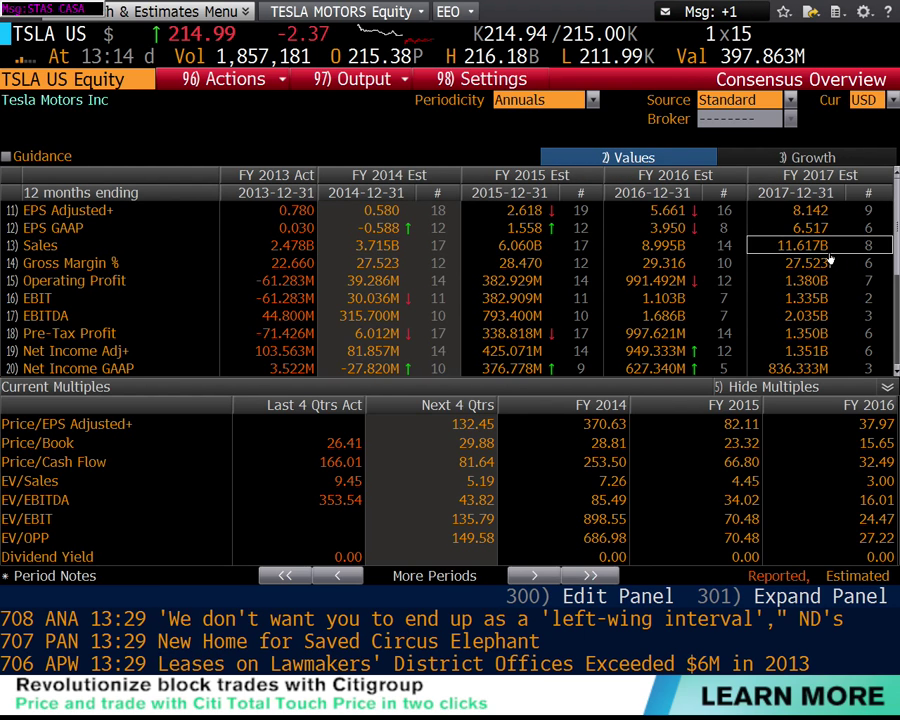
mouse_move(829, 259)
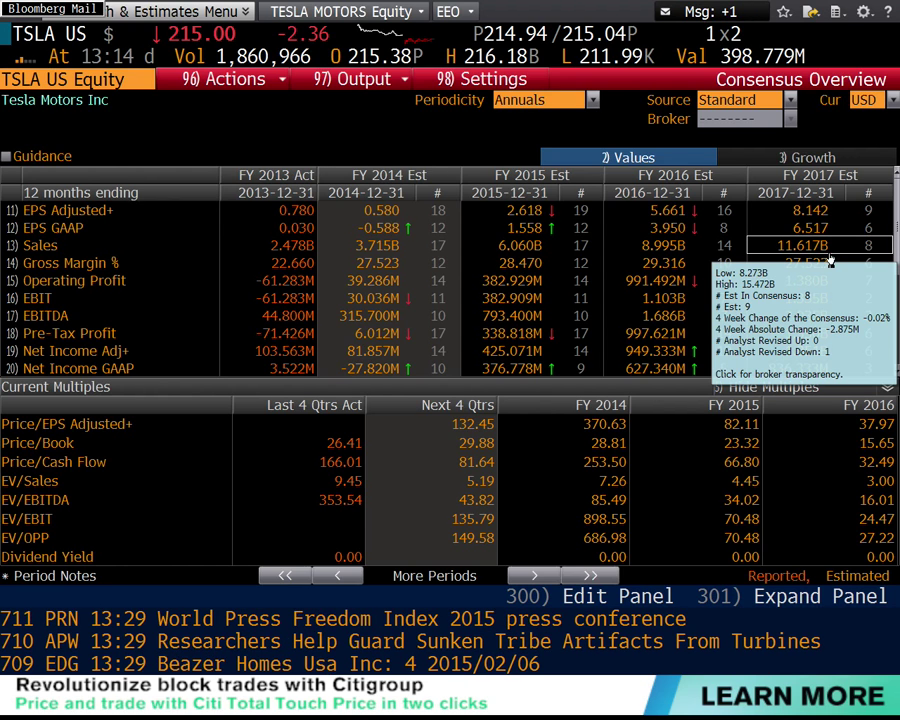
mouse_move(784, 338)
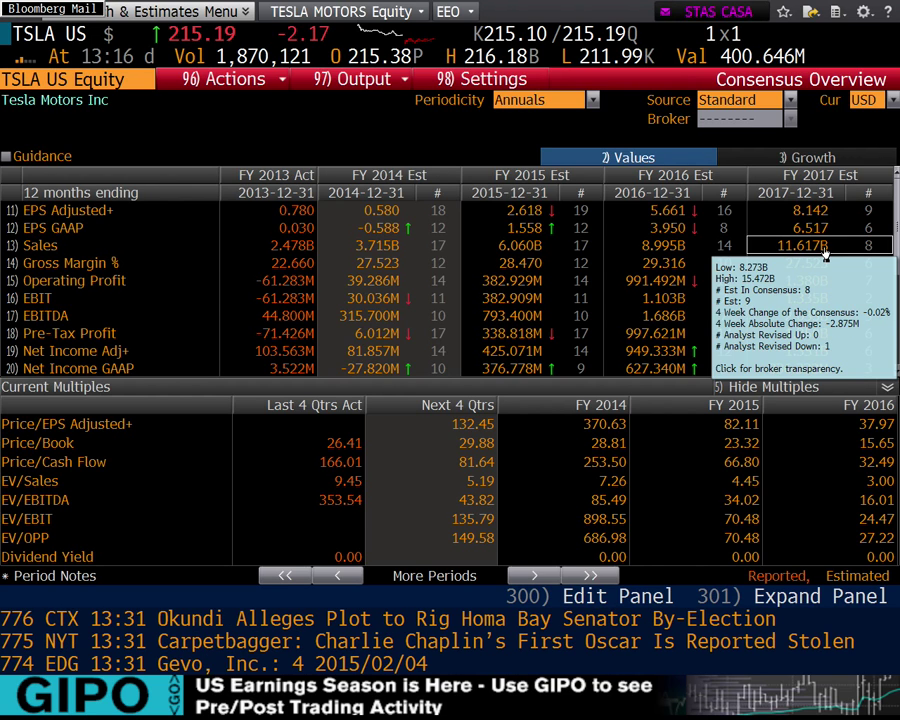
Switch to the Excel workbook and widen column A to make room for longer row labels.
key("super+Tab")
key("super+Tab")
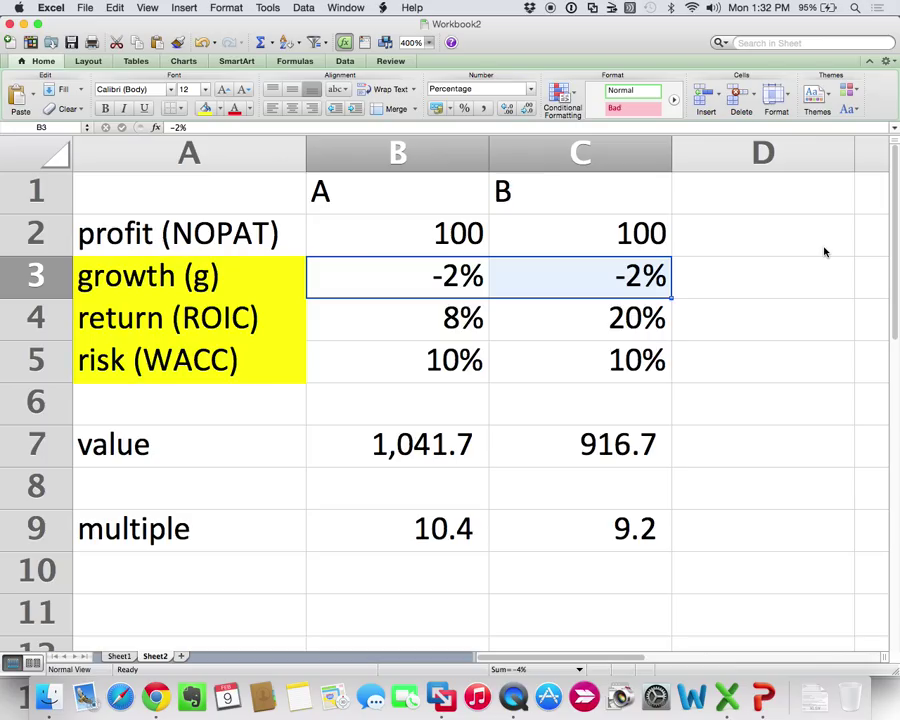
left_click(253, 232)
left_click(312, 156)
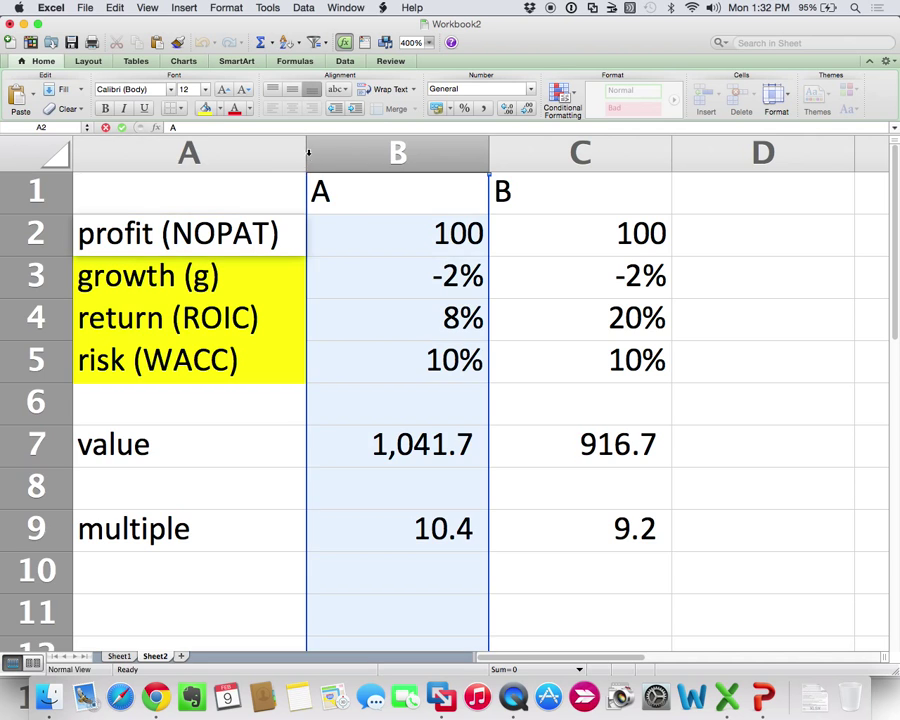
left_click_drag(306, 156, 367, 156)
Extend the multiple label in A9 to read "multiple (EV) -> P/E".
double_click(216, 535)
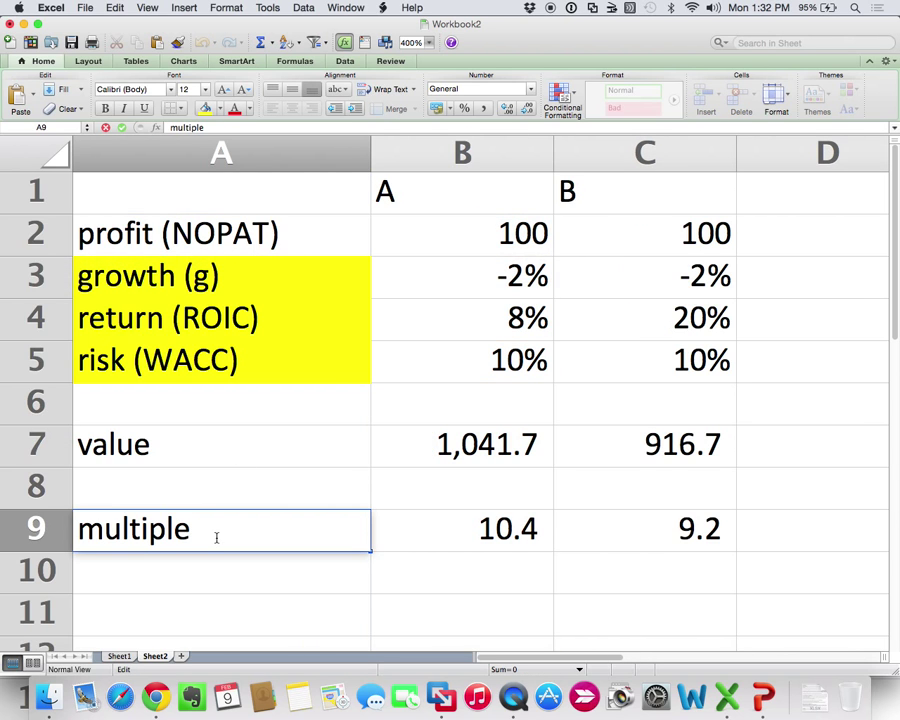
type("(EV")
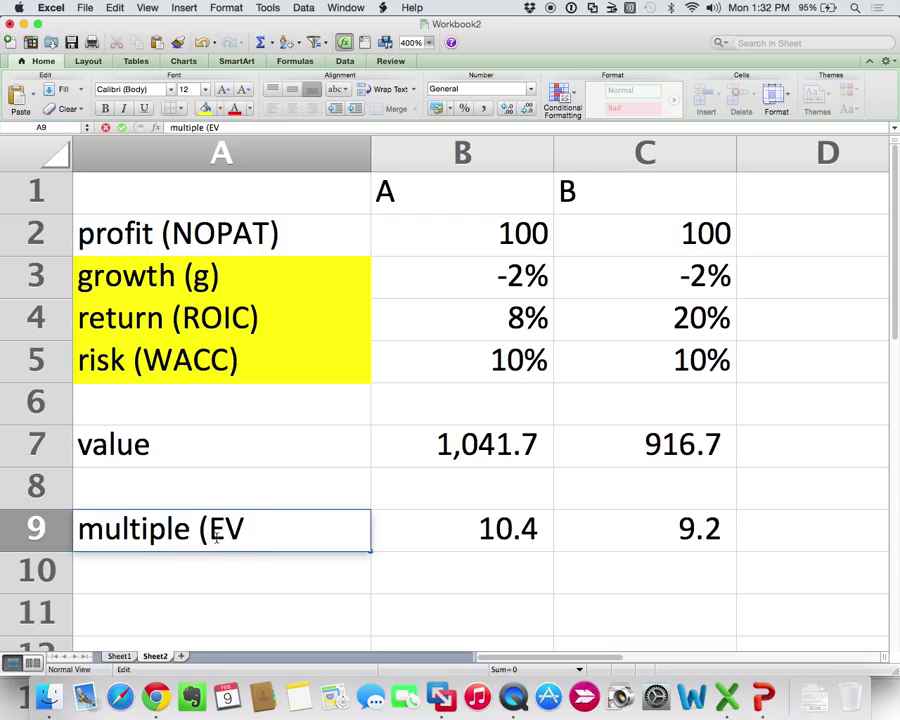
key("BackSpace")
type(") -> P/E")
key("Return")
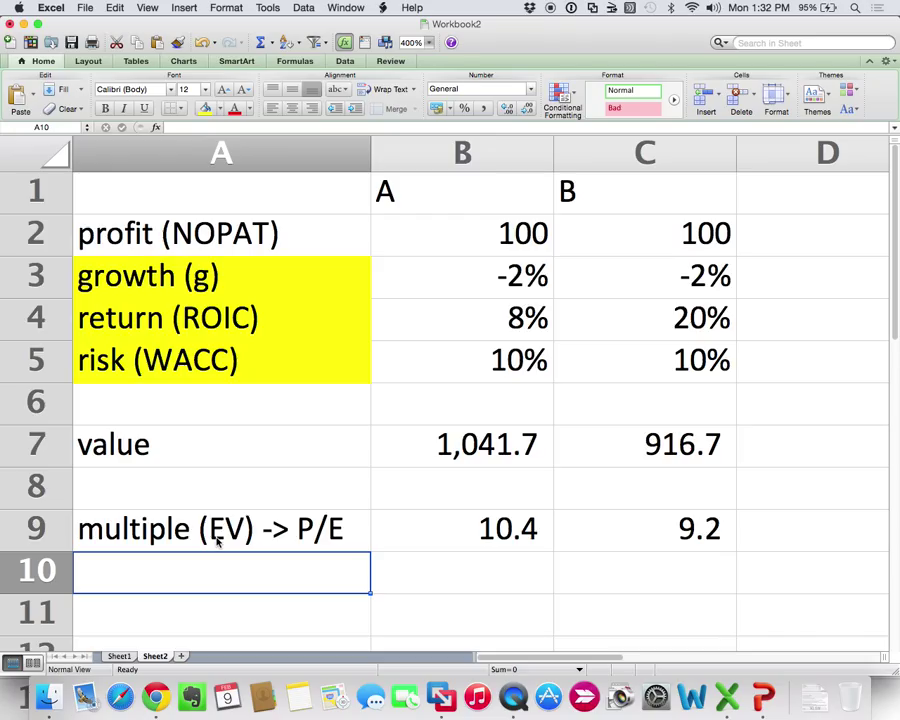
Extend the labels in A2 and A3 to "profit (NOPAT)->NI" and "growth (g)-> g in NI".
double_click(288, 238)
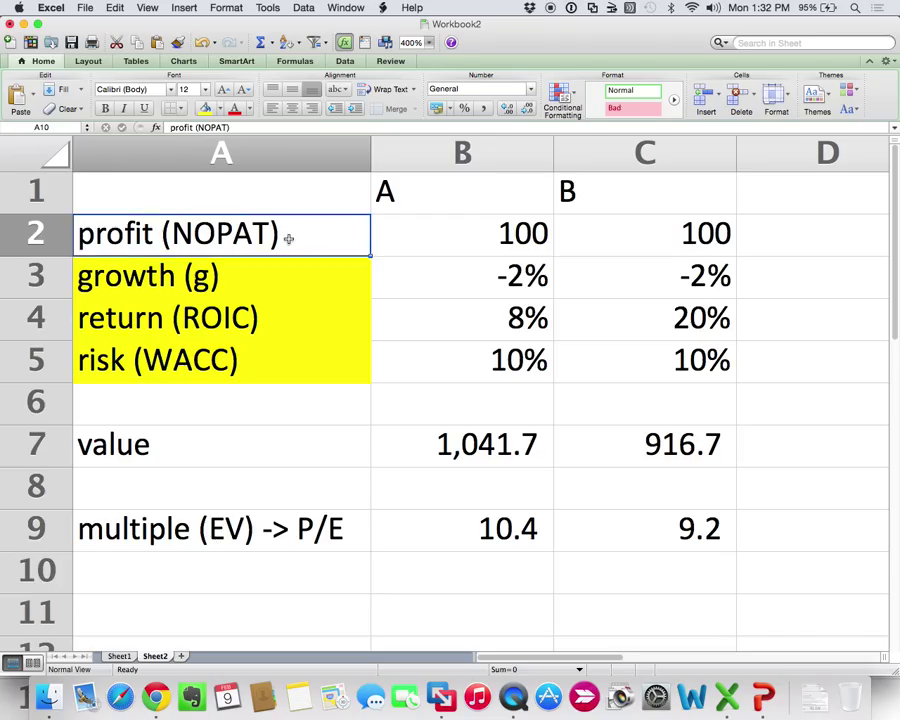
type("-")
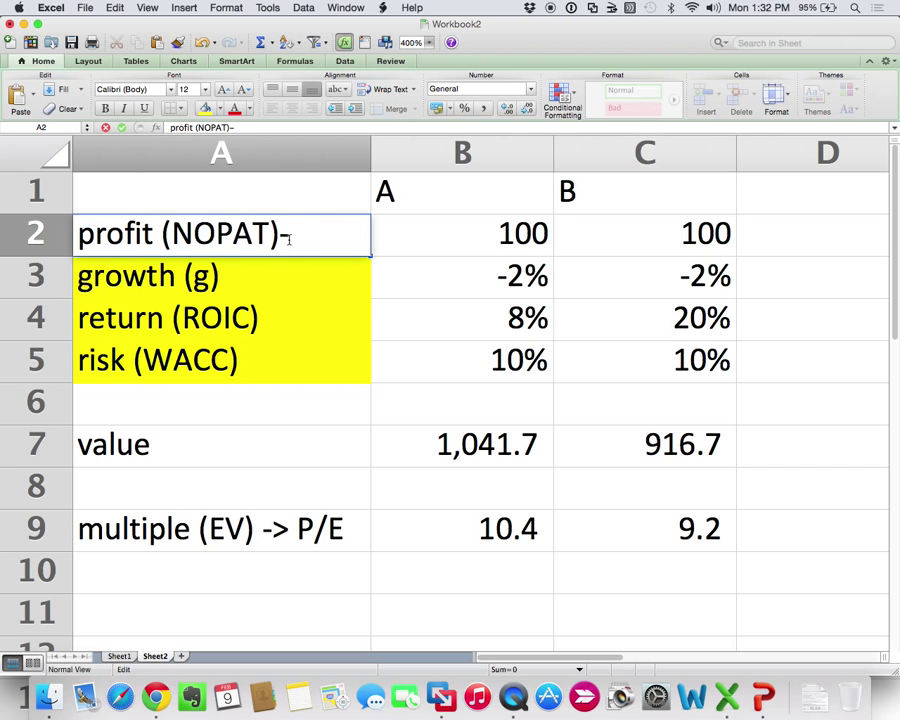
type(">NI")
key("Return")
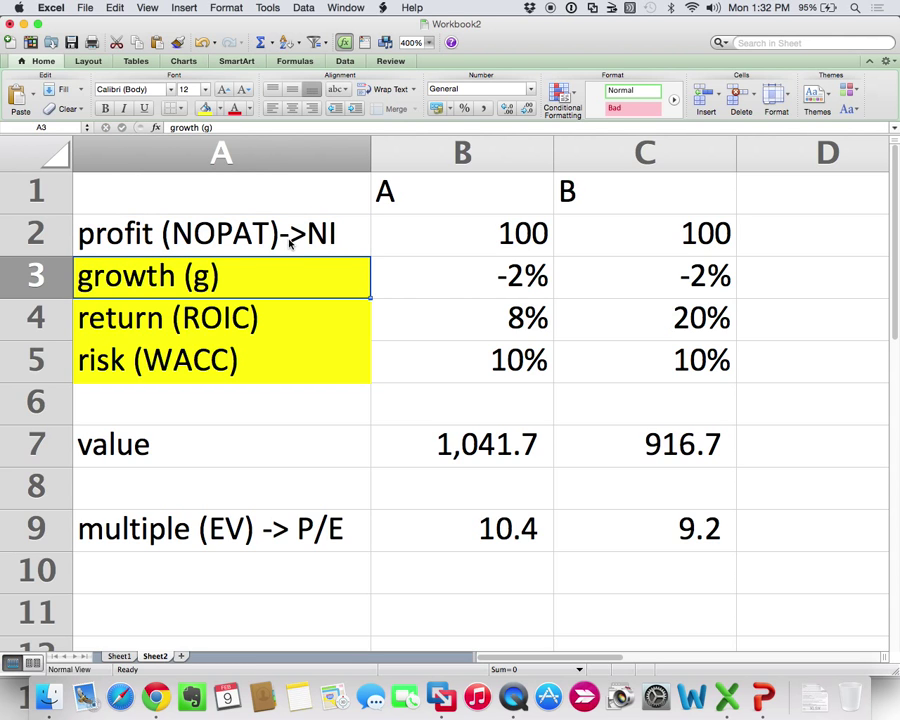
double_click(283, 262)
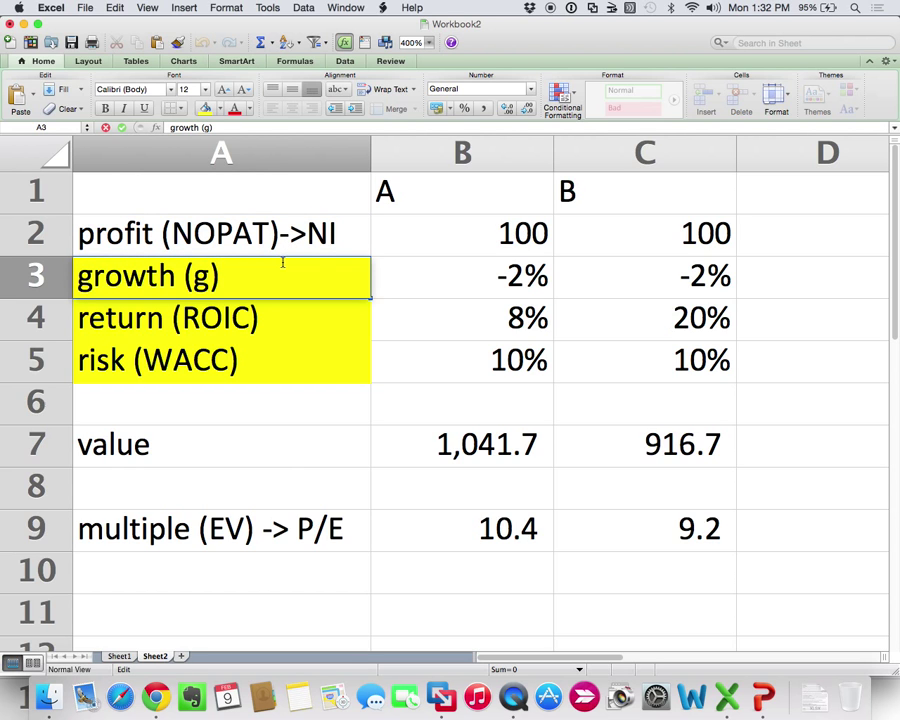
type("-> g in NI")
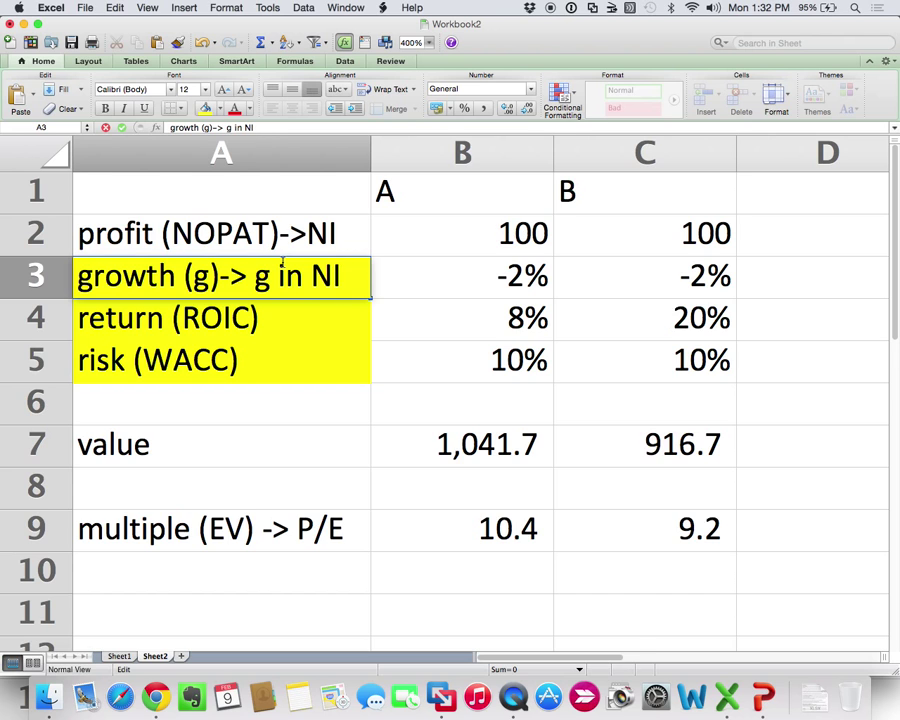
key("Return")
Extend the labels in A4 and A5 to "return (ROIC)-> ROE" and "risk (WACC)-> COE".
double_click(284, 318)
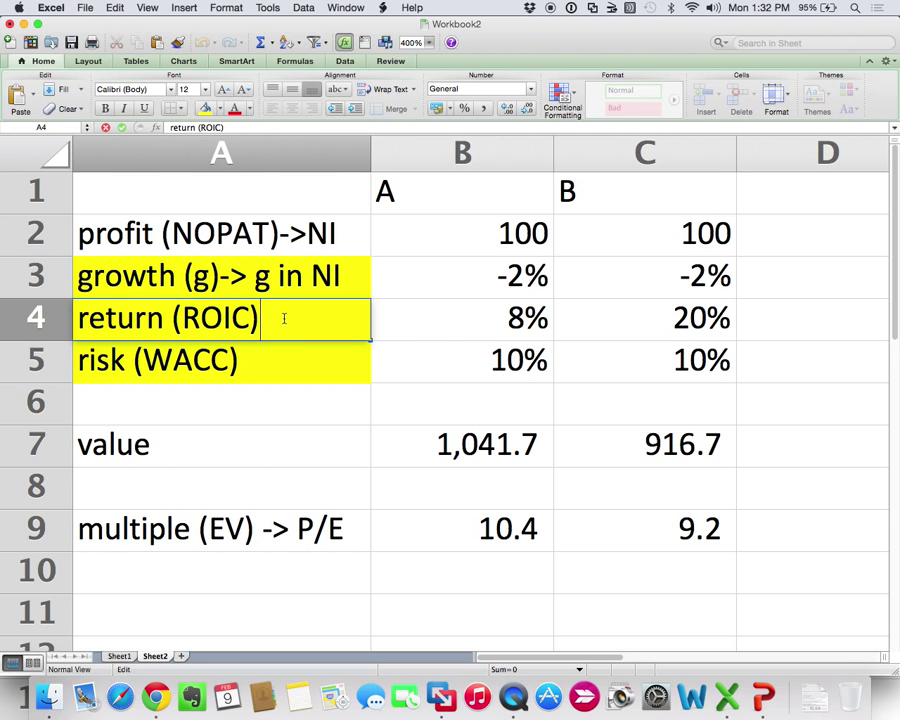
type("-> ROE")
key("Return")
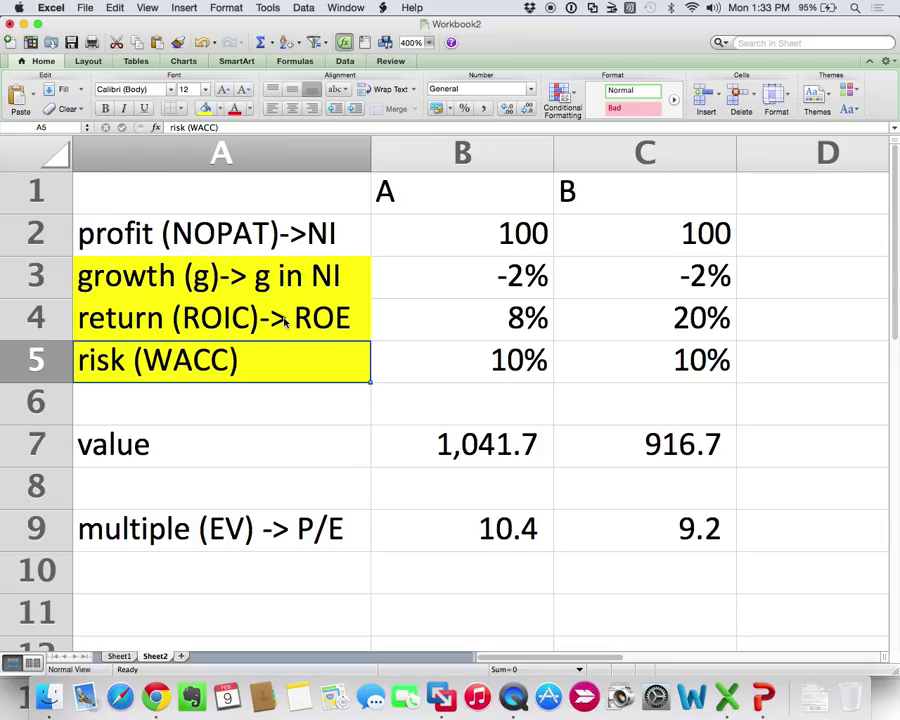
double_click(253, 370)
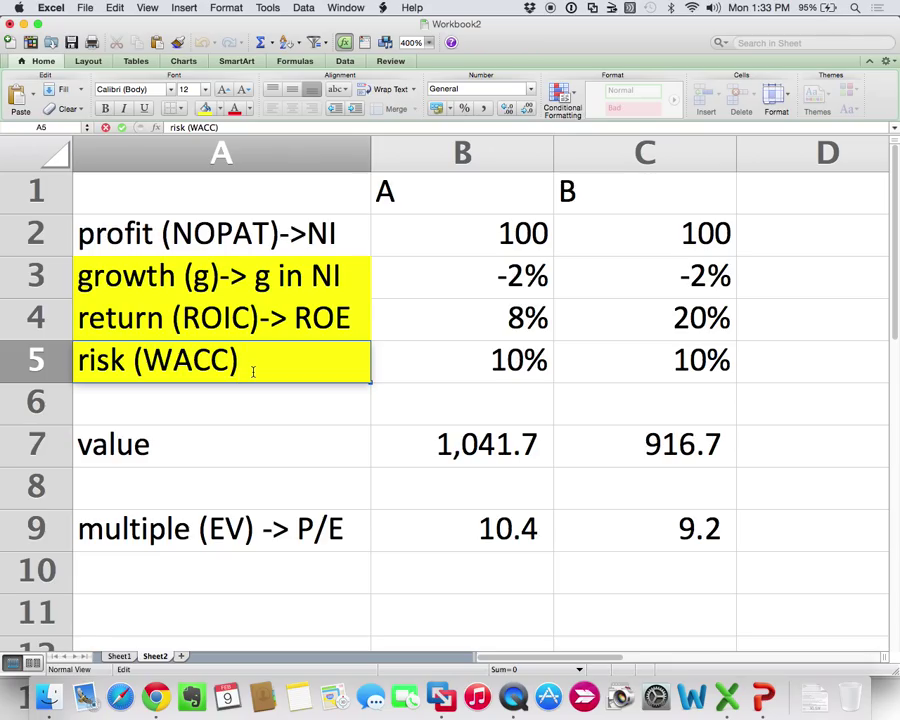
type("-> COE")
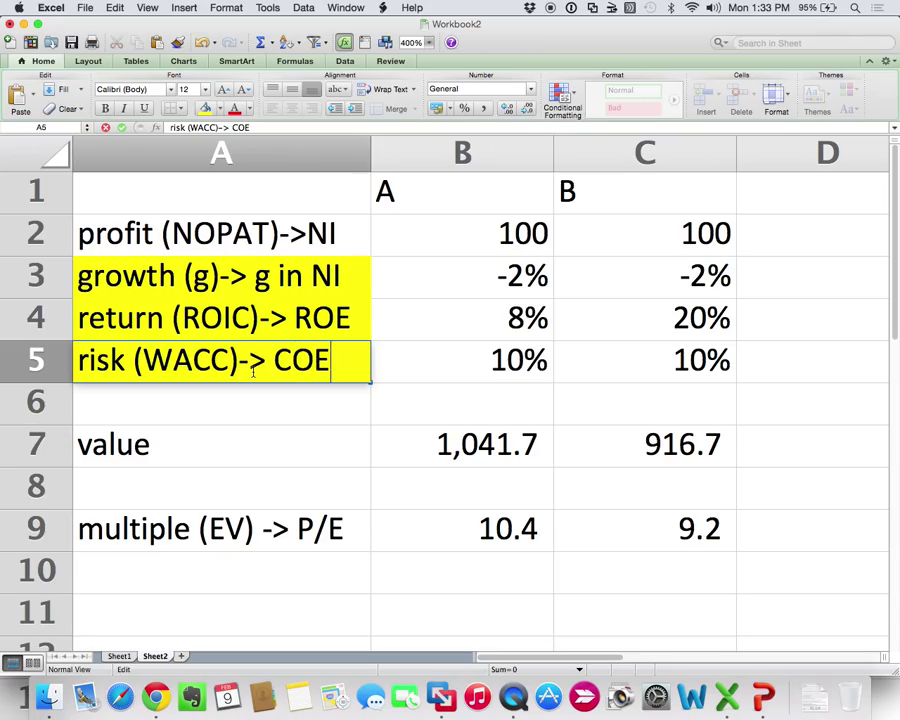
key("Return")
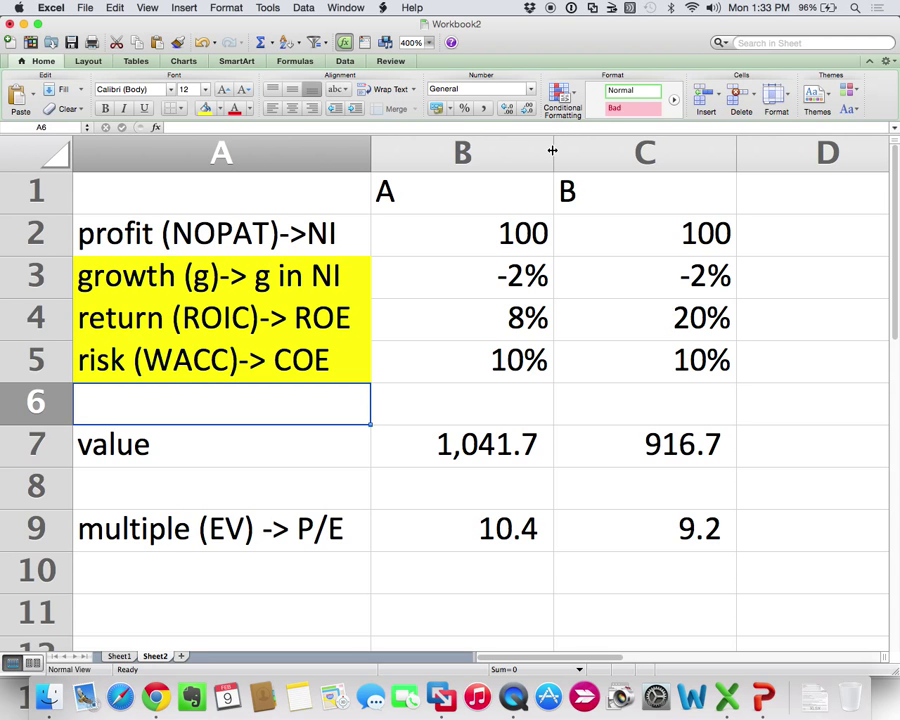
Narrow columns B and C and add an IBM column heading in D1.
left_click_drag(553, 150, 514, 152)
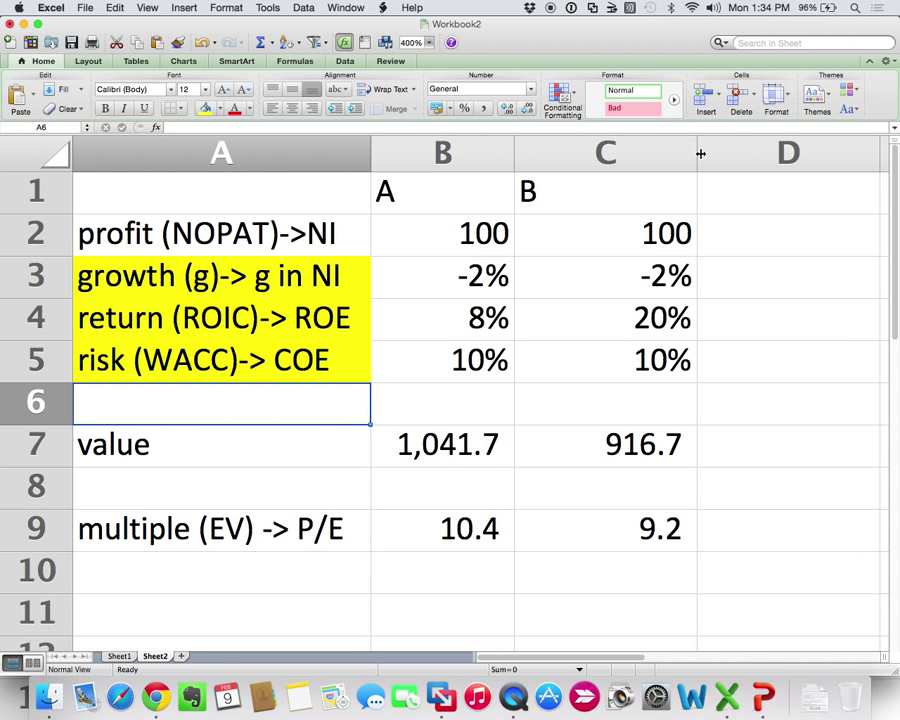
left_click_drag(686, 152, 641, 154)
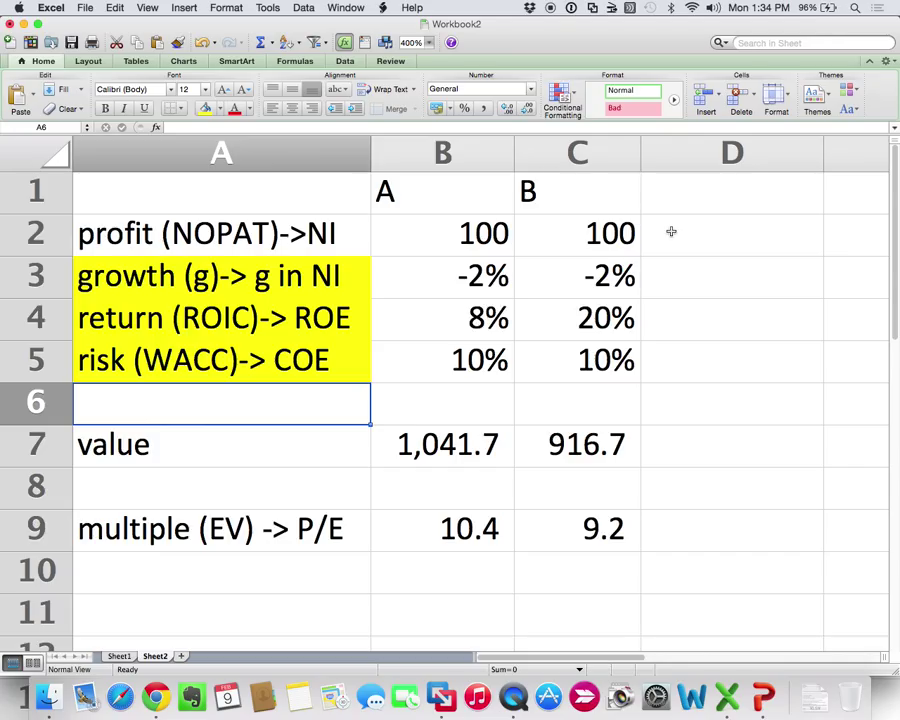
left_click(701, 206)
type("IBM")
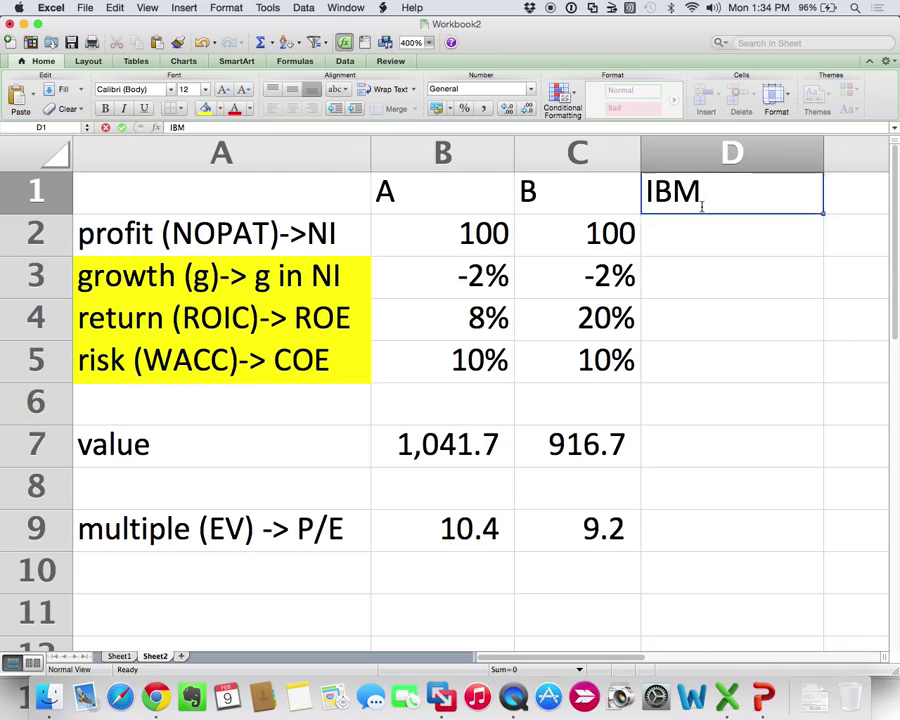
key("Return")
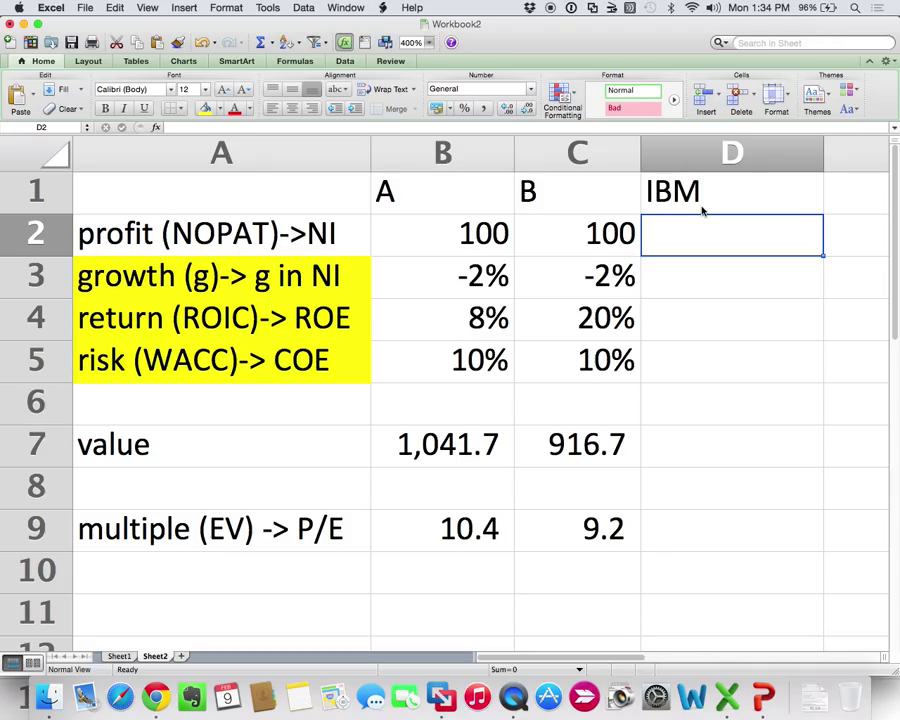
Switch to the Bloomberg terminal, look up IBM and load the IBM US Equity security.
key("super+Tab")
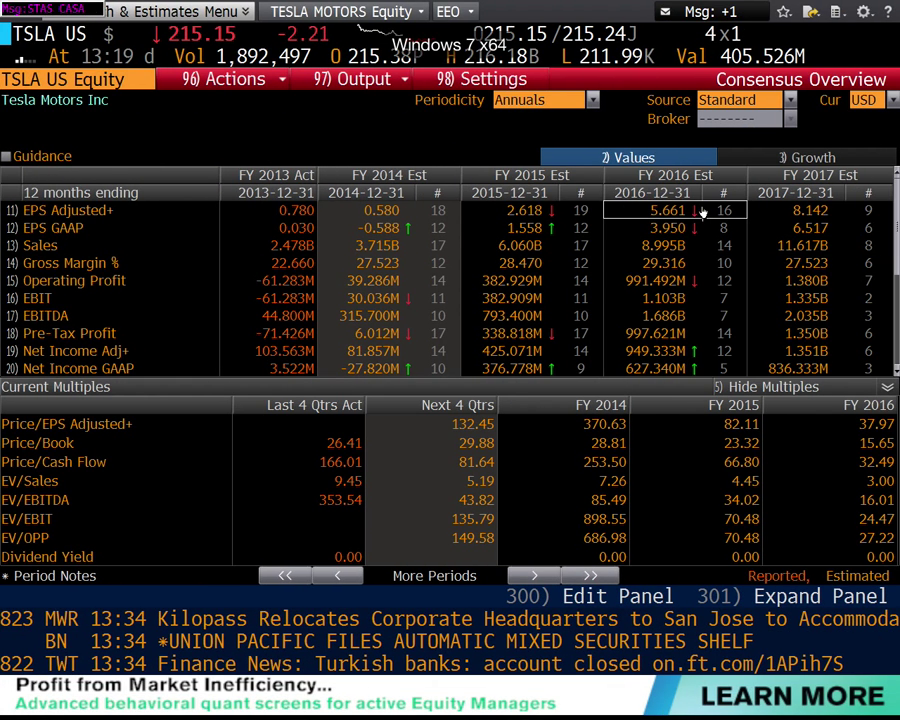
mouse_move(564, 250)
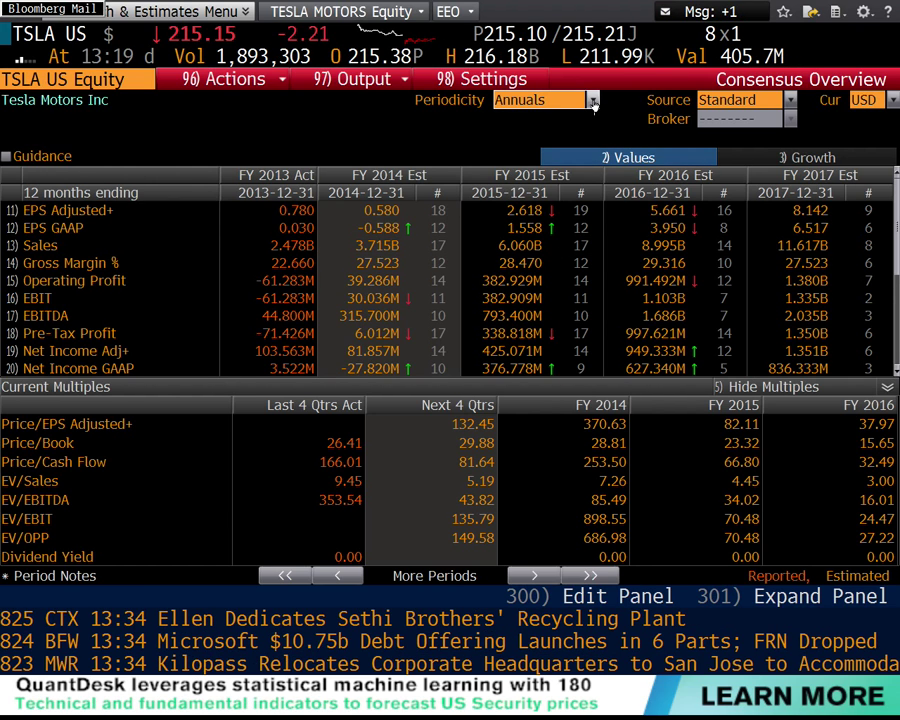
type("IBM")
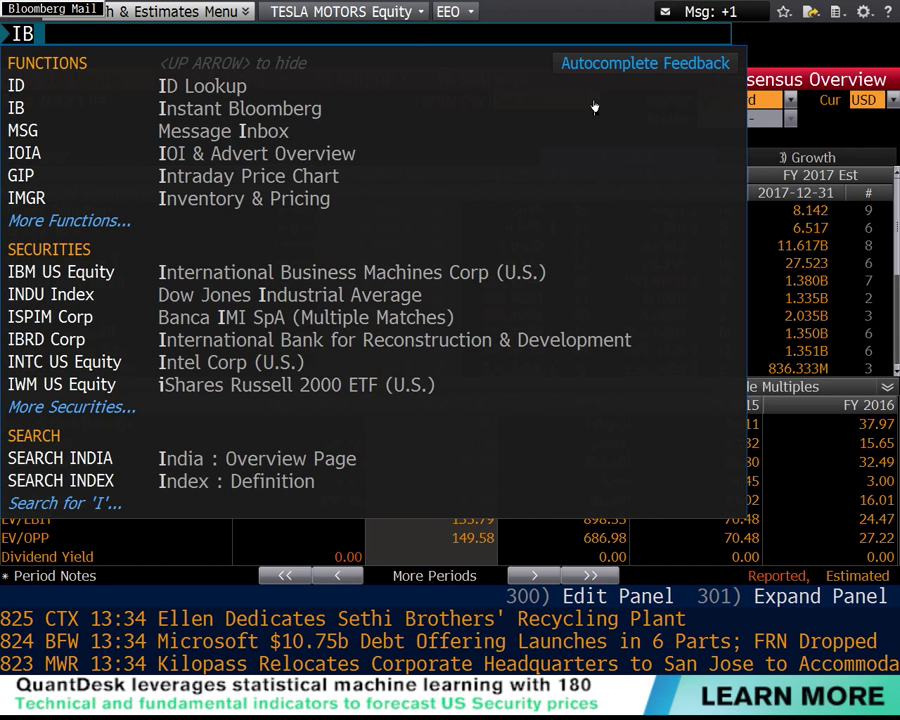
key("Down")
key("Down")
key("Down")
key("Down")
key("Down")
key("Down")
key("Down")
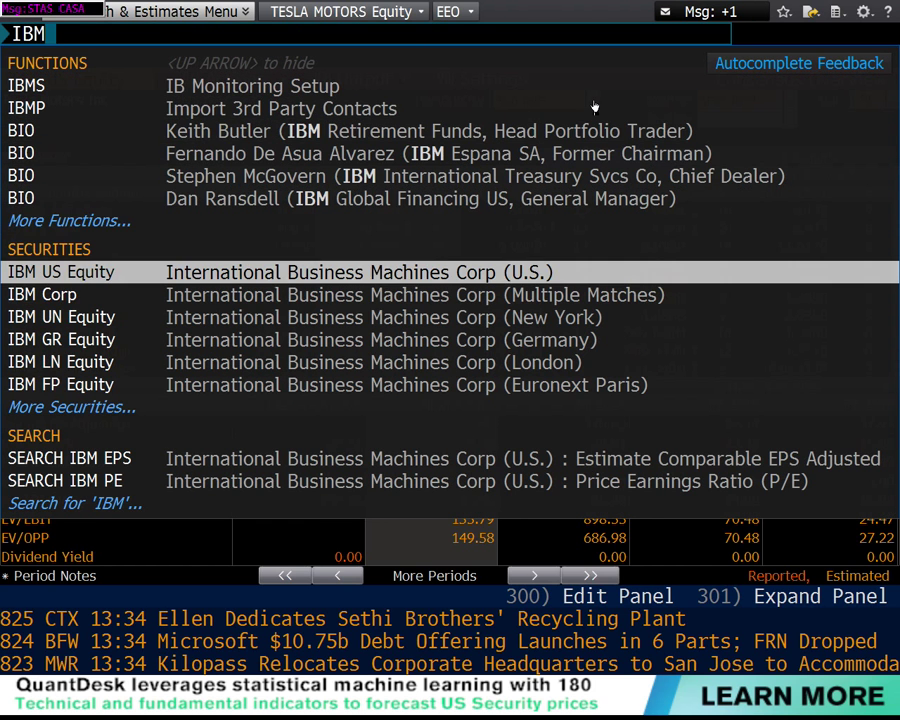
key("Return")
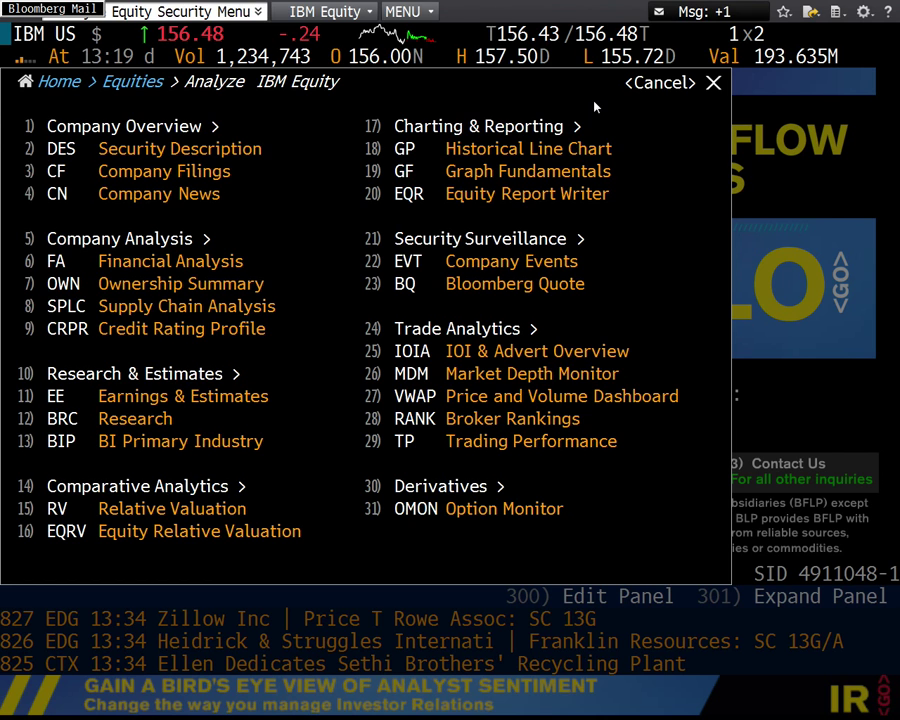
Open IBM's EEO consensus overview and set the estimates' periodicity to Annuals.
type("EEO")
key("Return")
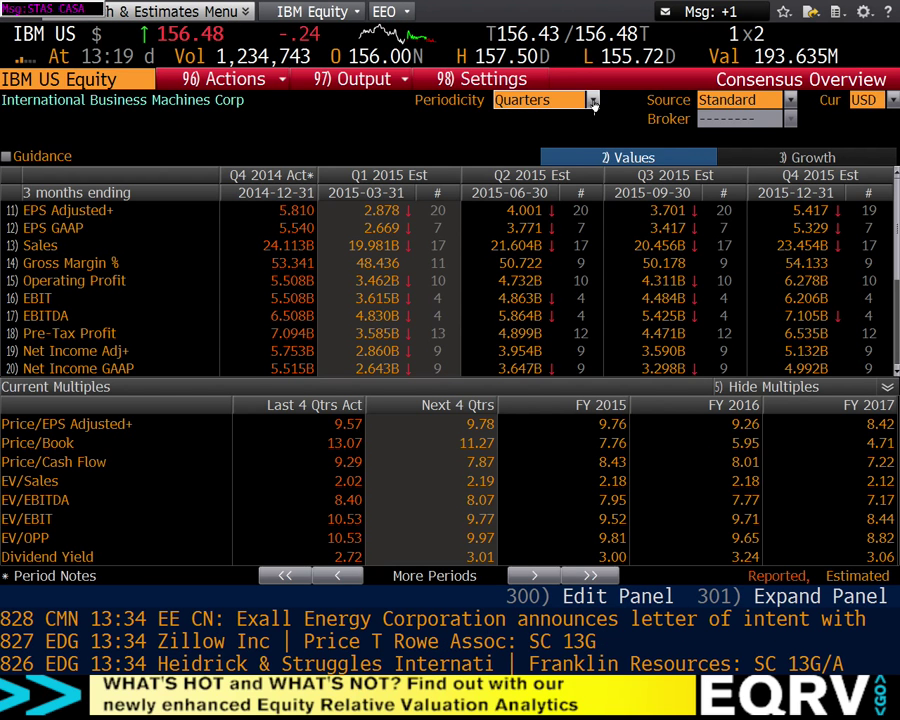
left_click(592, 100)
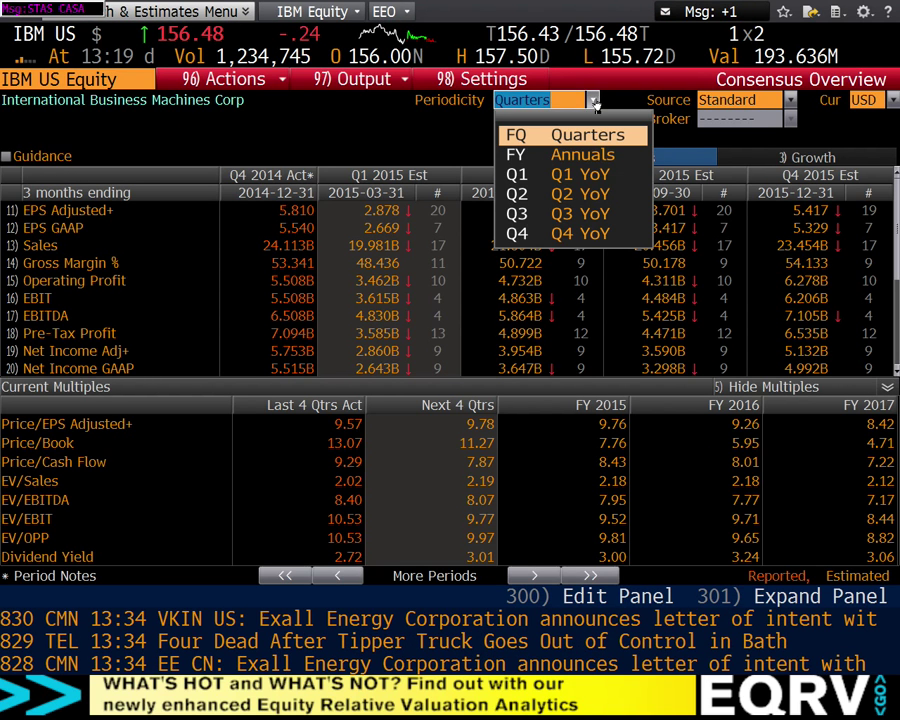
left_click(587, 155)
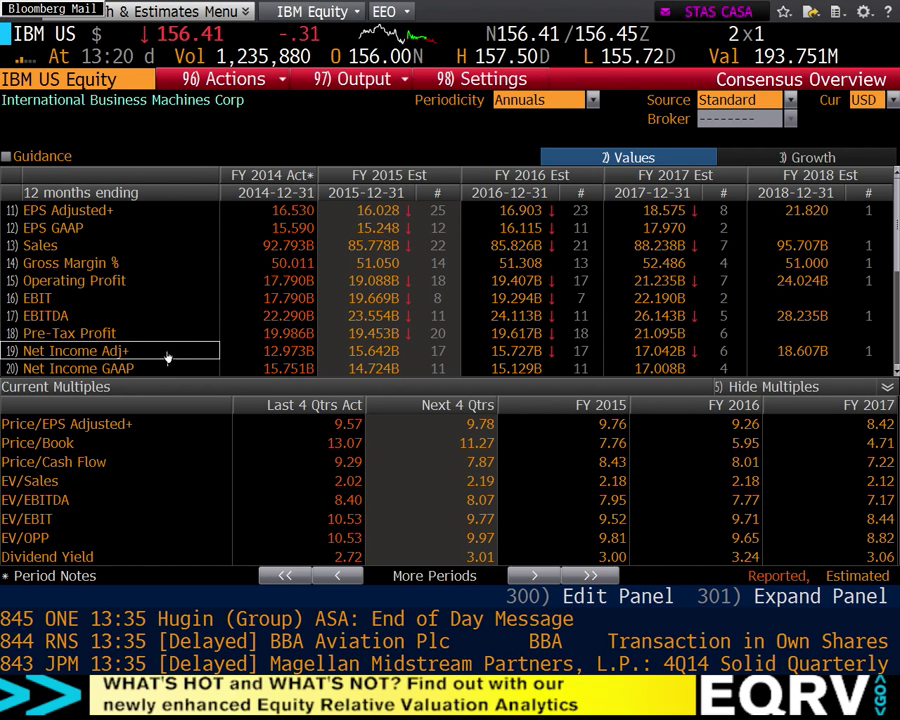
Switch back to Excel and enter IBM's FY 2016 adjusted net income estimate, 15727, in D2.
mouse_move(548, 358)
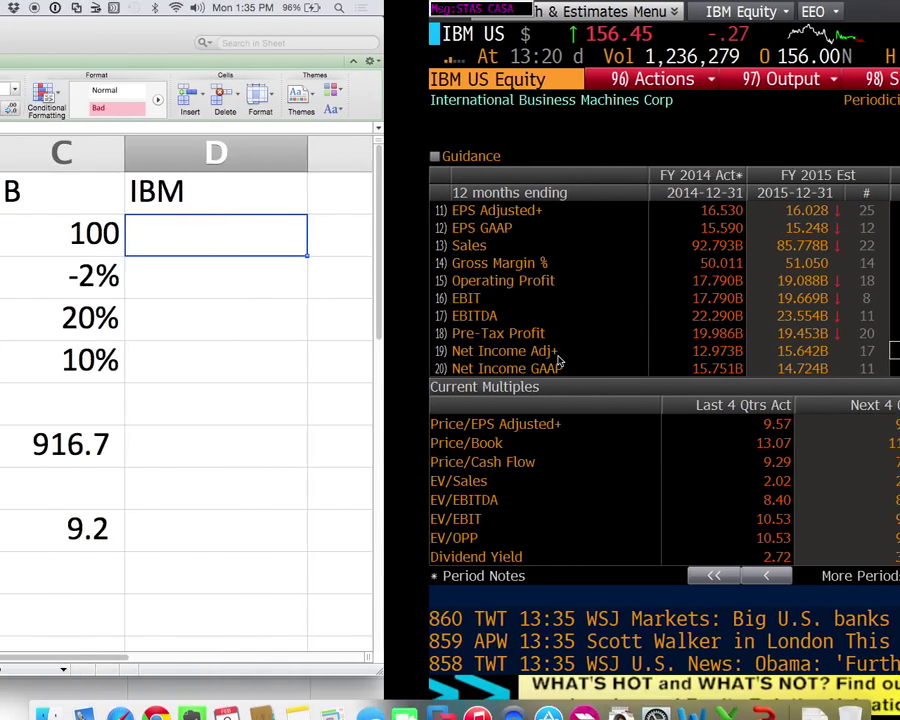
type("157")
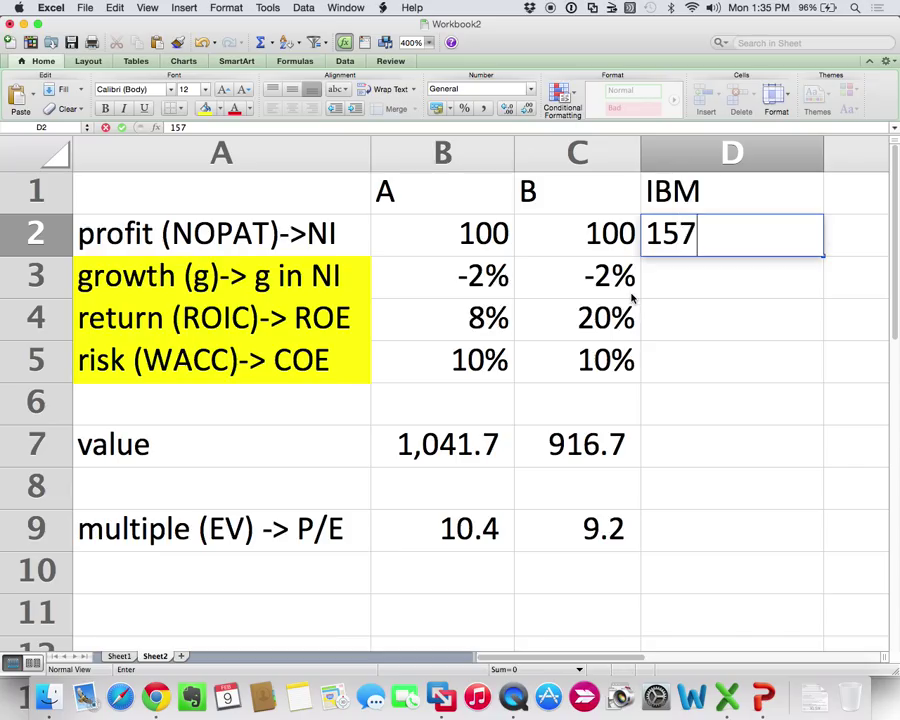
type("27")
key("Return")
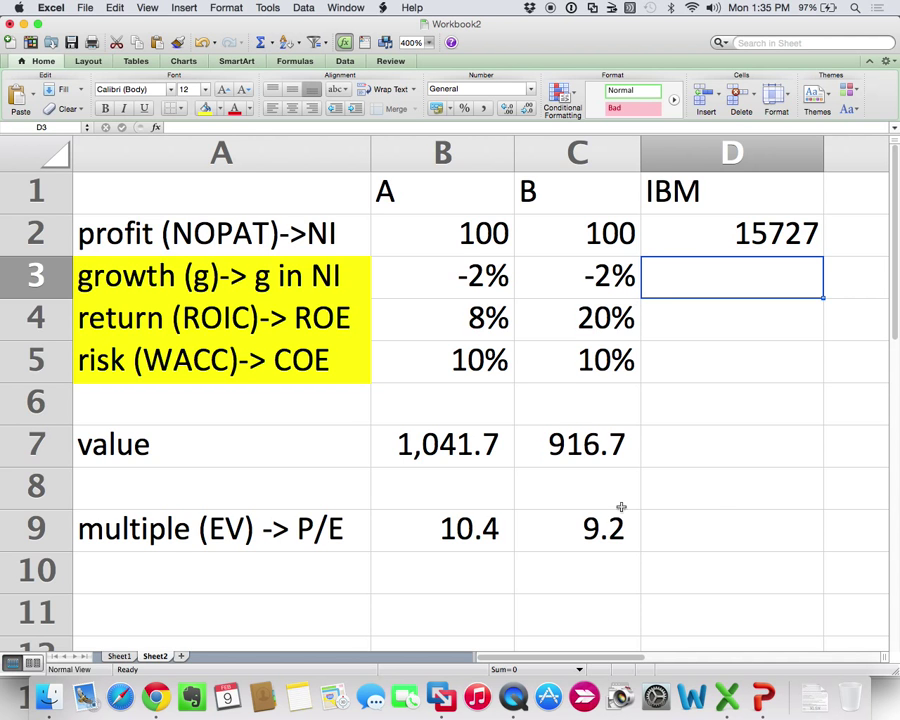
Label cell A10 "Actual" beneath the P/E multiple row.
left_click(716, 522)
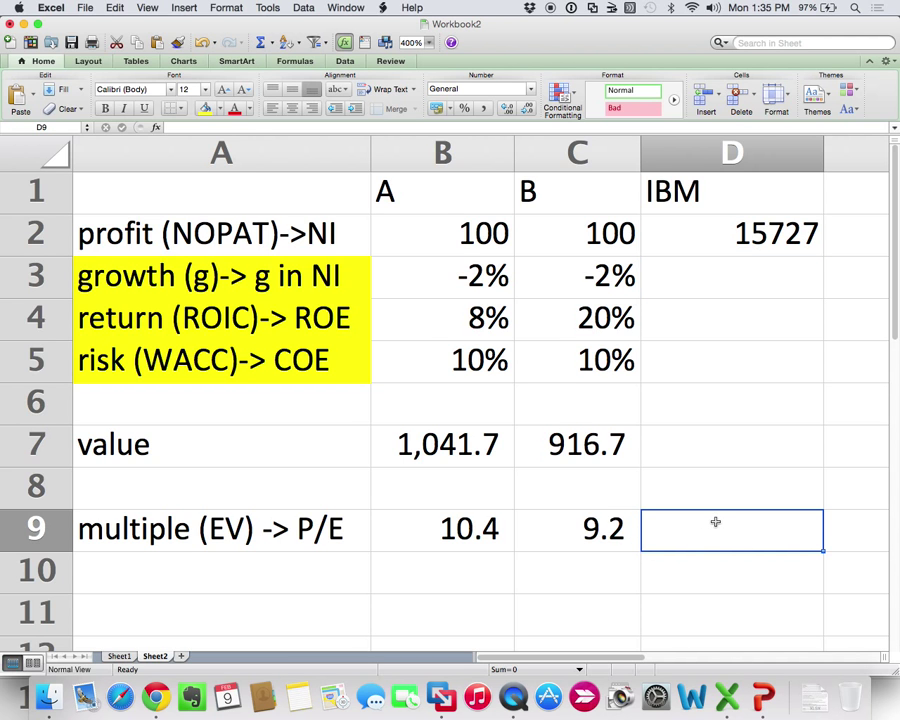
key("ctrl+Right")
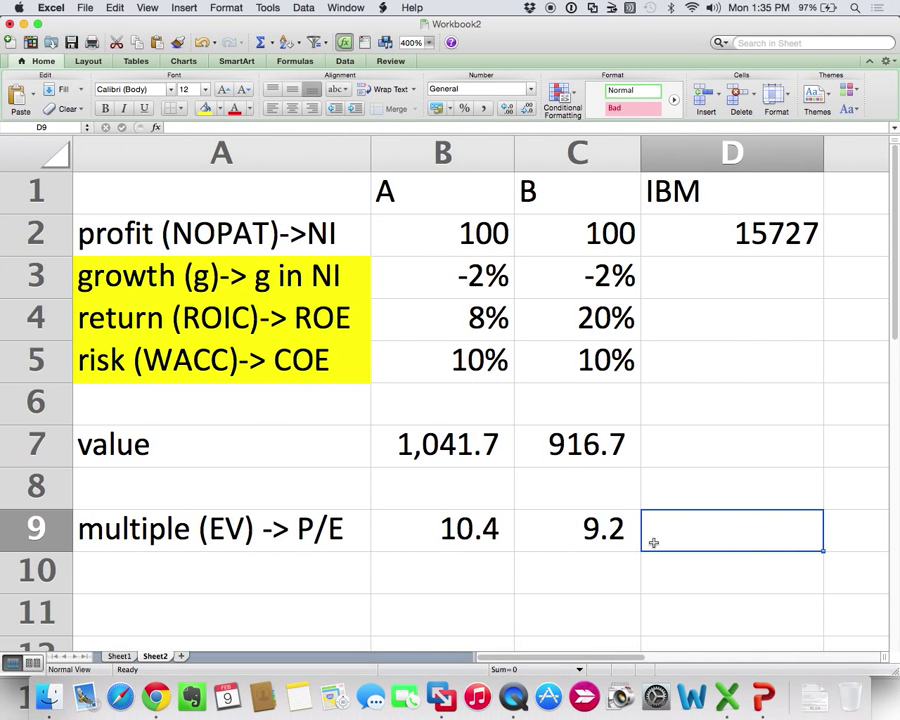
right_click(697, 573)
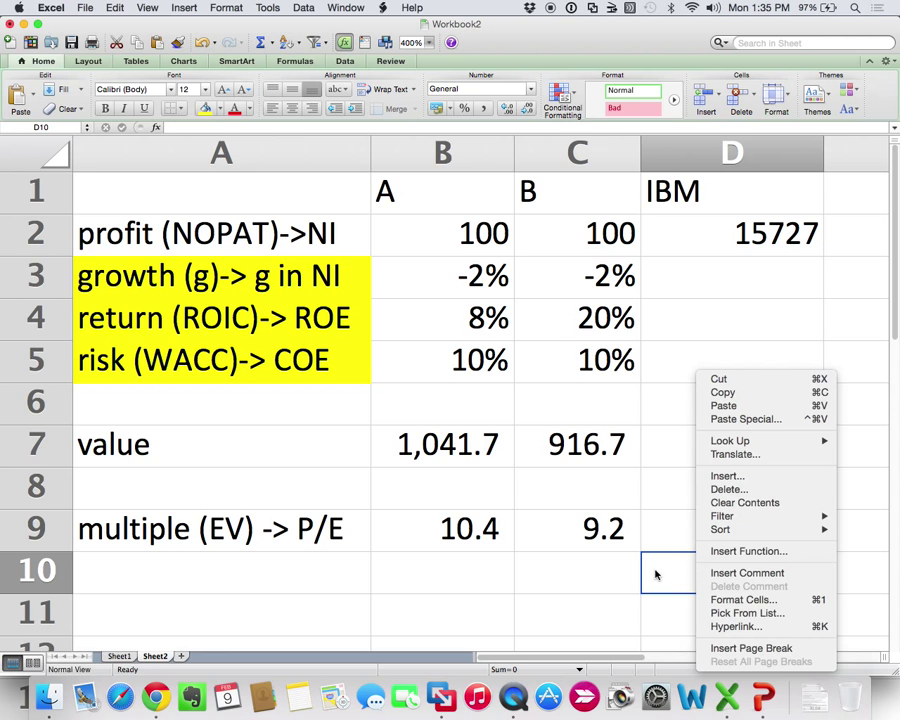
key("Escape")
left_click(161, 573)
type("Actual")
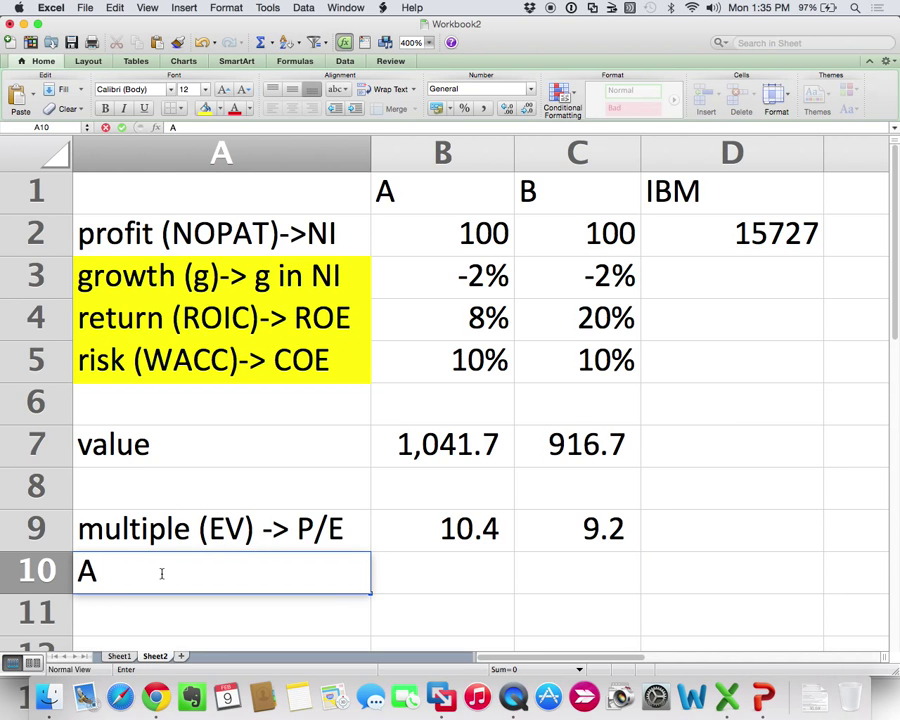
key("Return")
Enter IBM's FY 2016 price/EPS multiple from Bloomberg, 9.26, in D10.
key("Right")
key("Right")
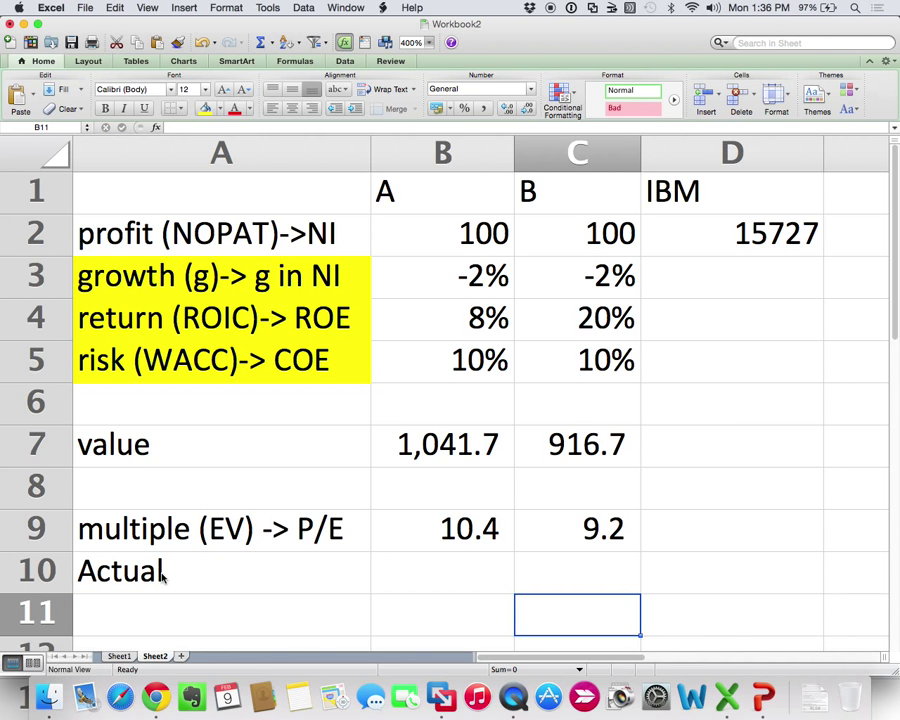
key("Up")
key("Right")
type("9.26")
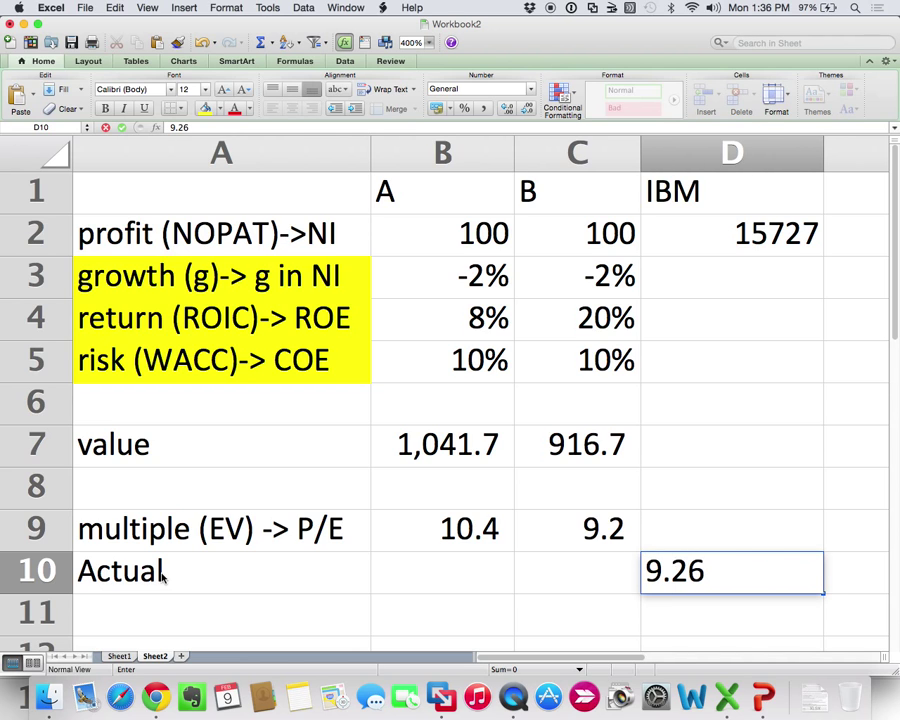
key("Return")
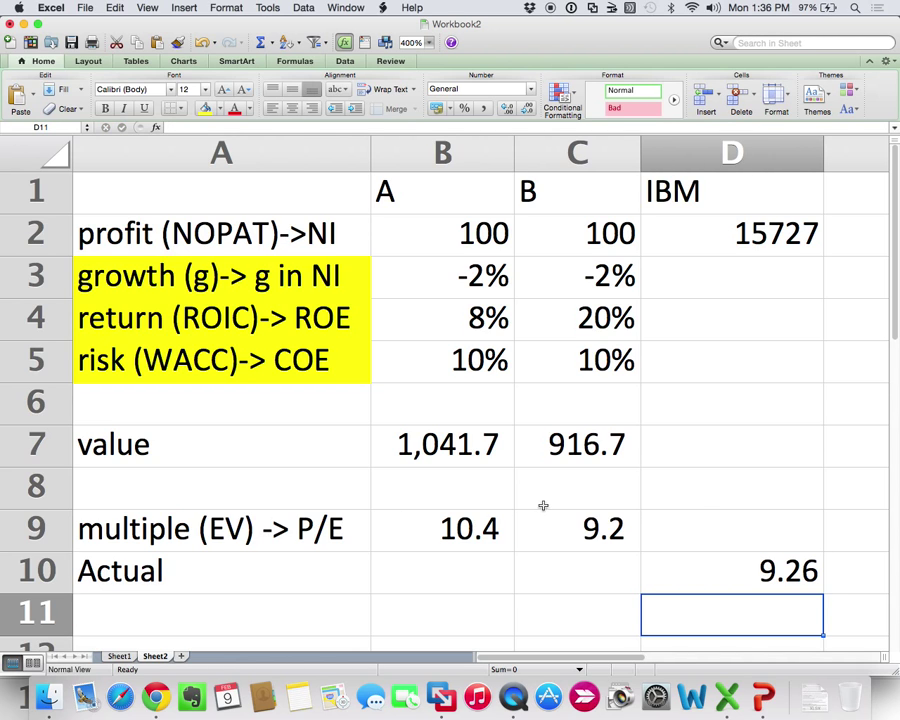
Switch to the Bloomberg terminal, hide the current multiples and examine IBM's Return on Equity estimates for FY 2016 through FY 2018.
left_click(700, 517)
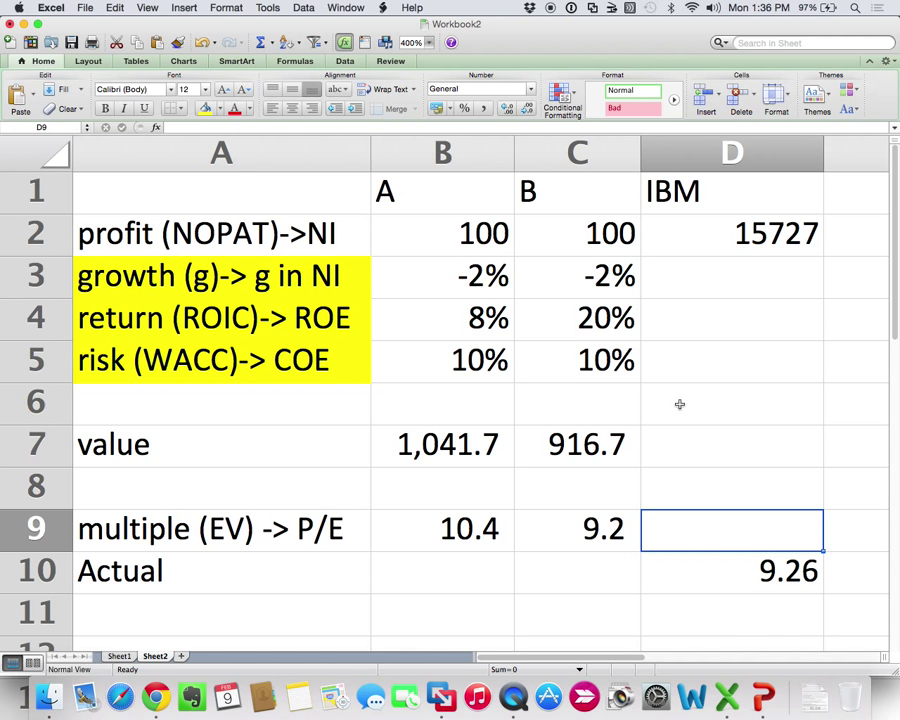
left_click(766, 320)
key("ctrl+Right")
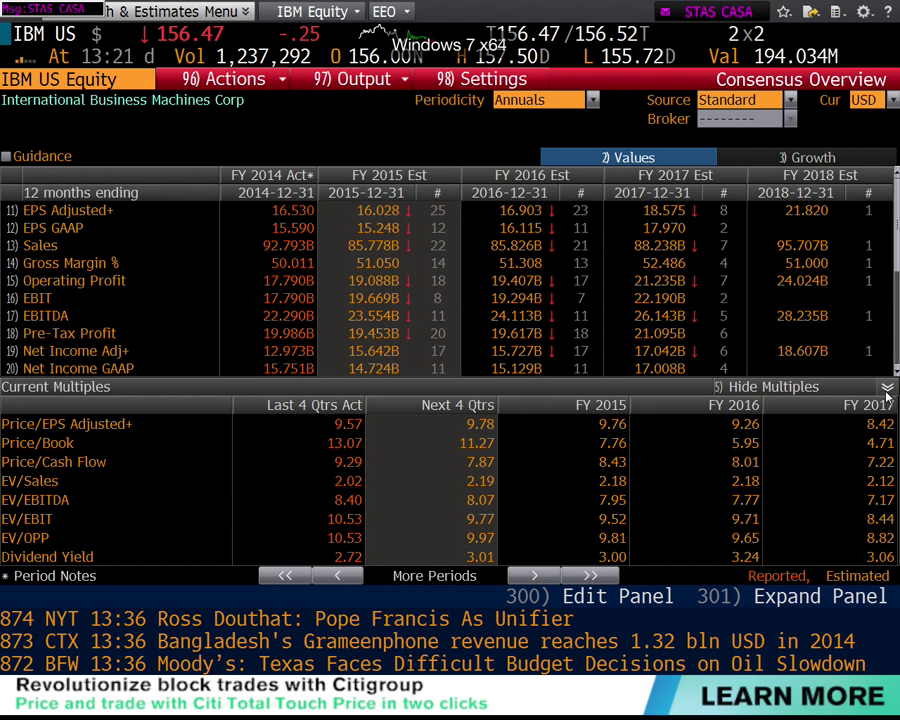
left_click(887, 386)
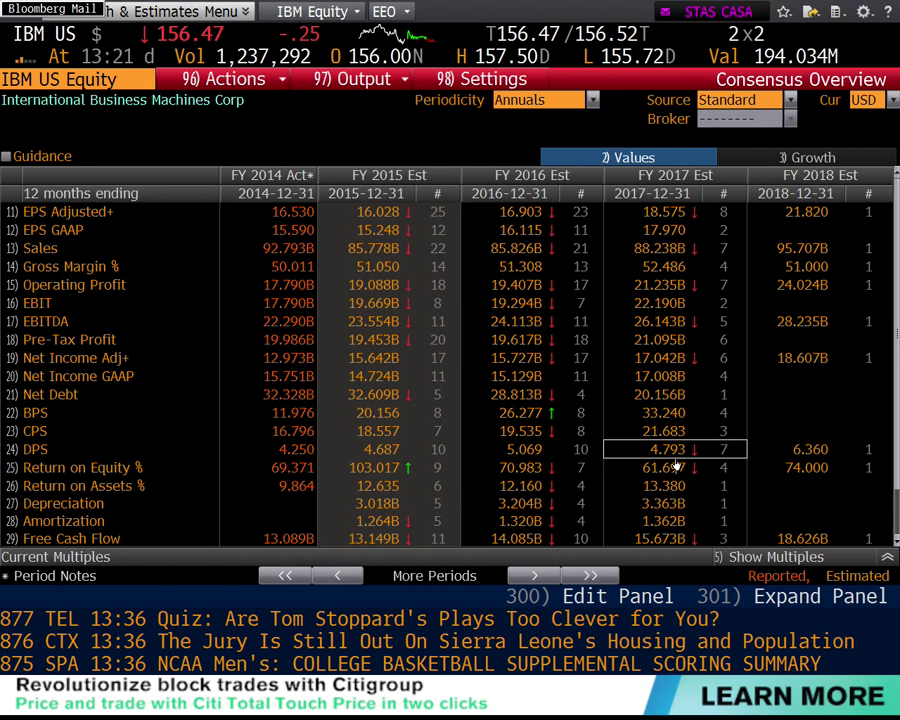
mouse_move(678, 484)
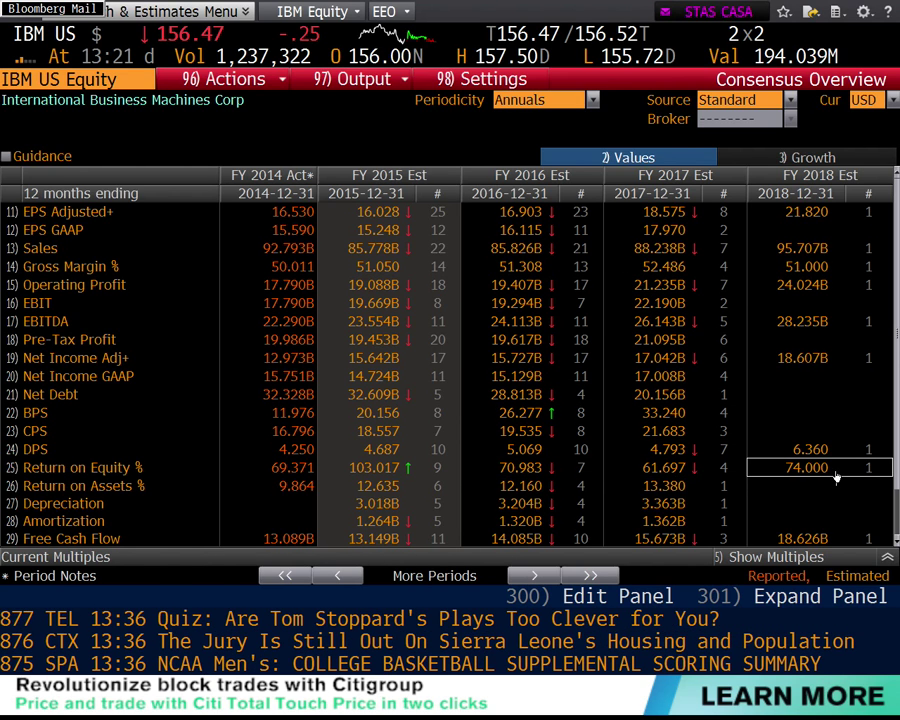
mouse_move(822, 478)
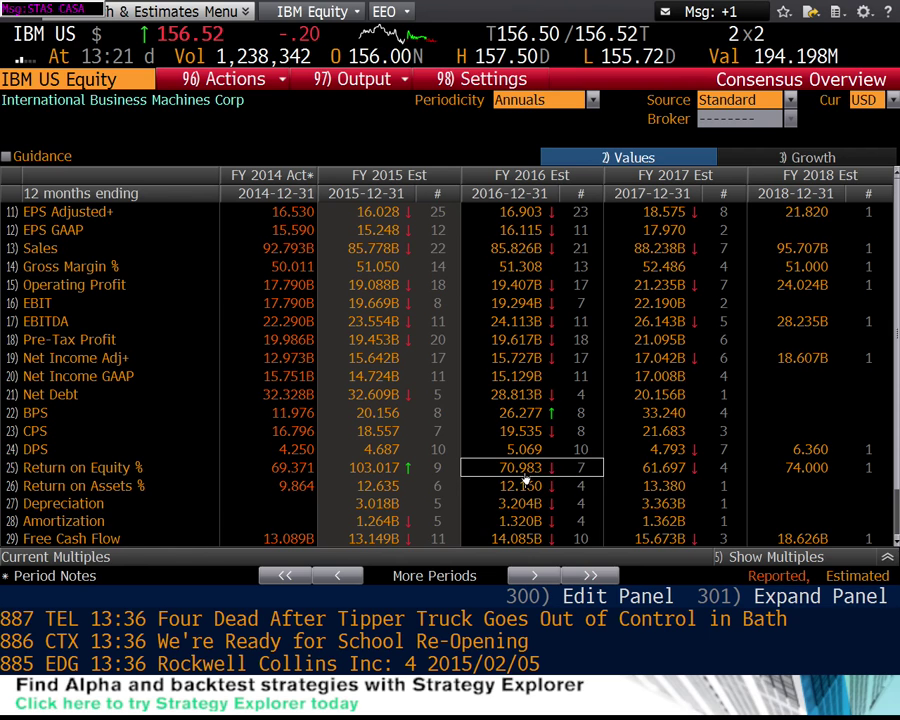
mouse_move(554, 469)
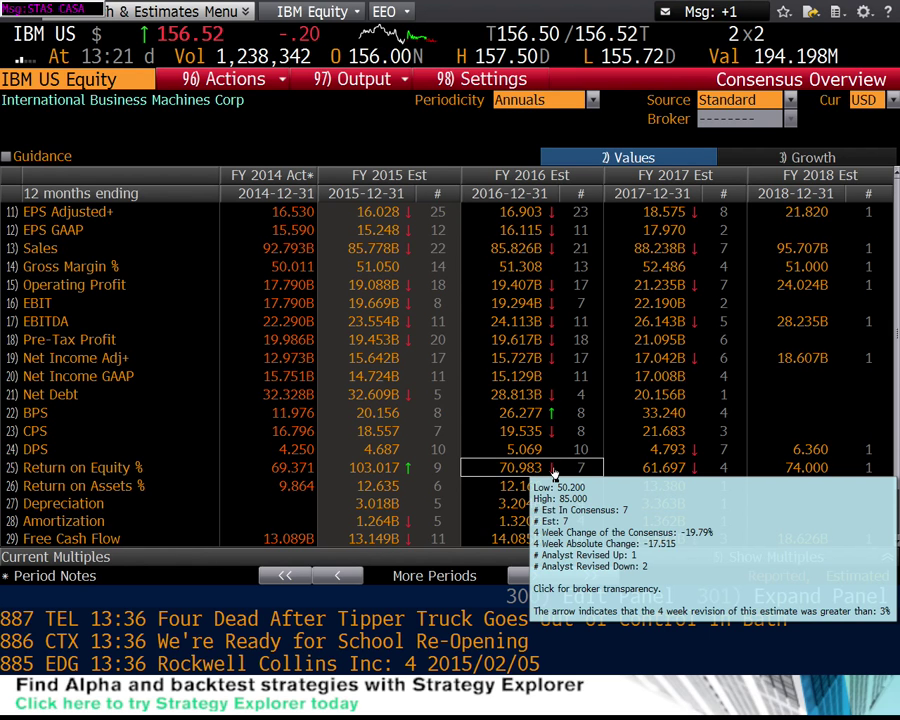
mouse_move(727, 475)
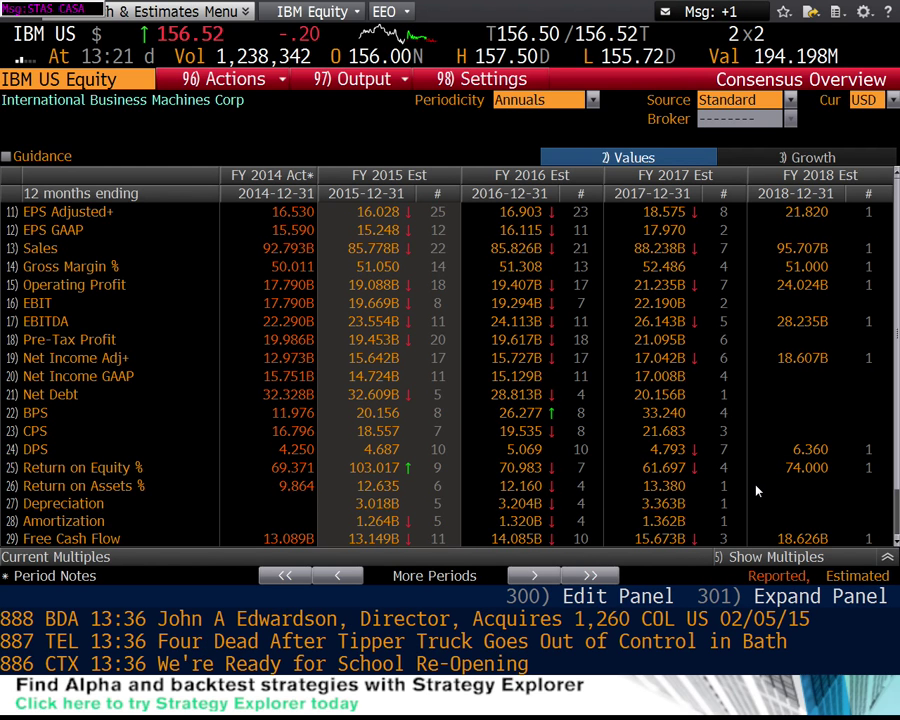
Switch back to Excel and enter 68% as IBM's return on equity in D4.
key("super+Tab")
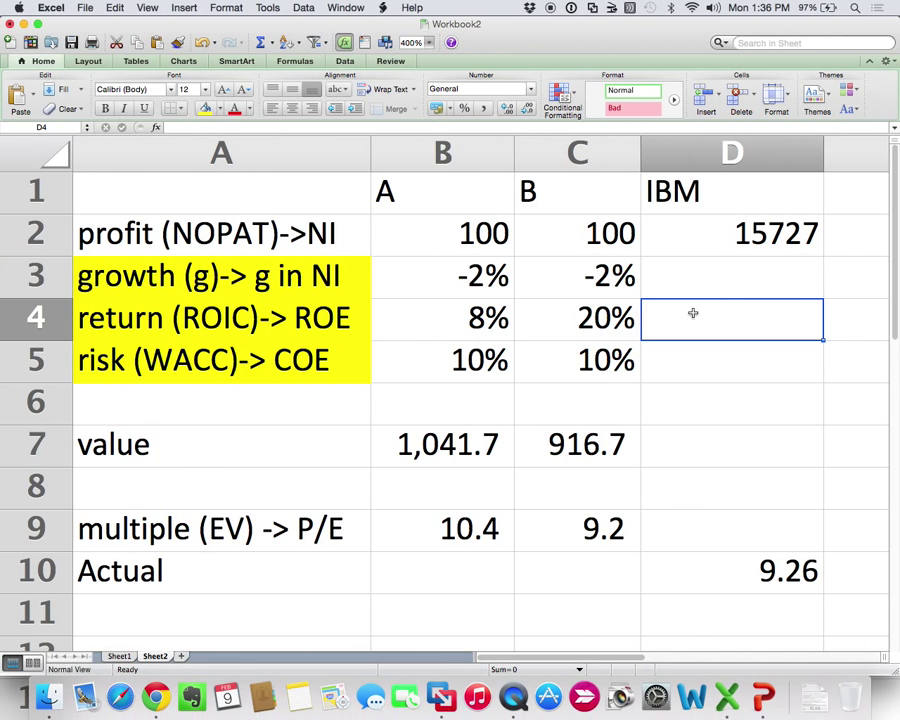
type("68%")
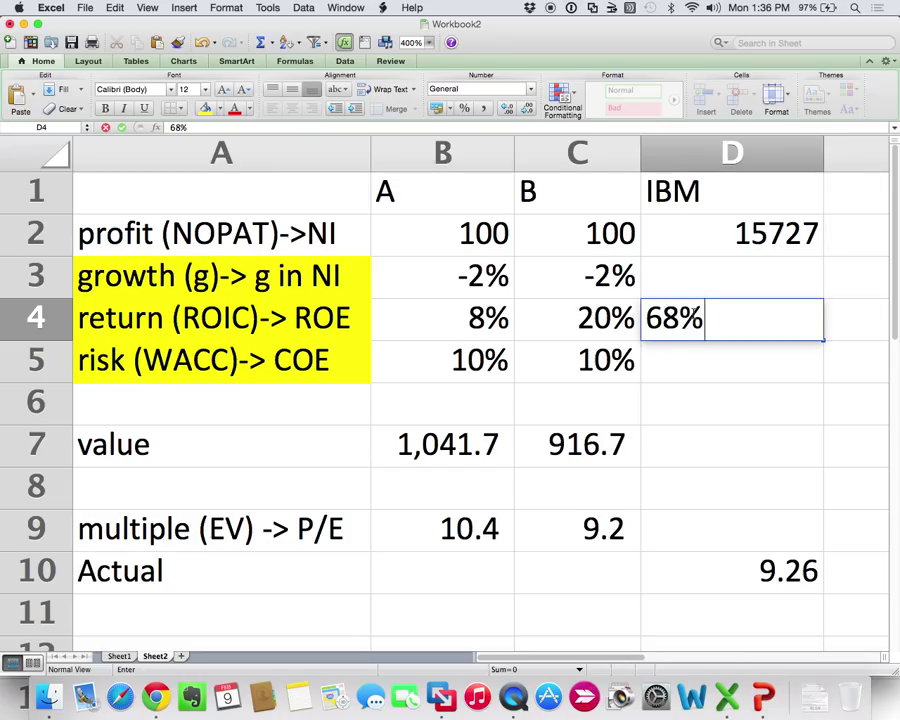
key("Return")
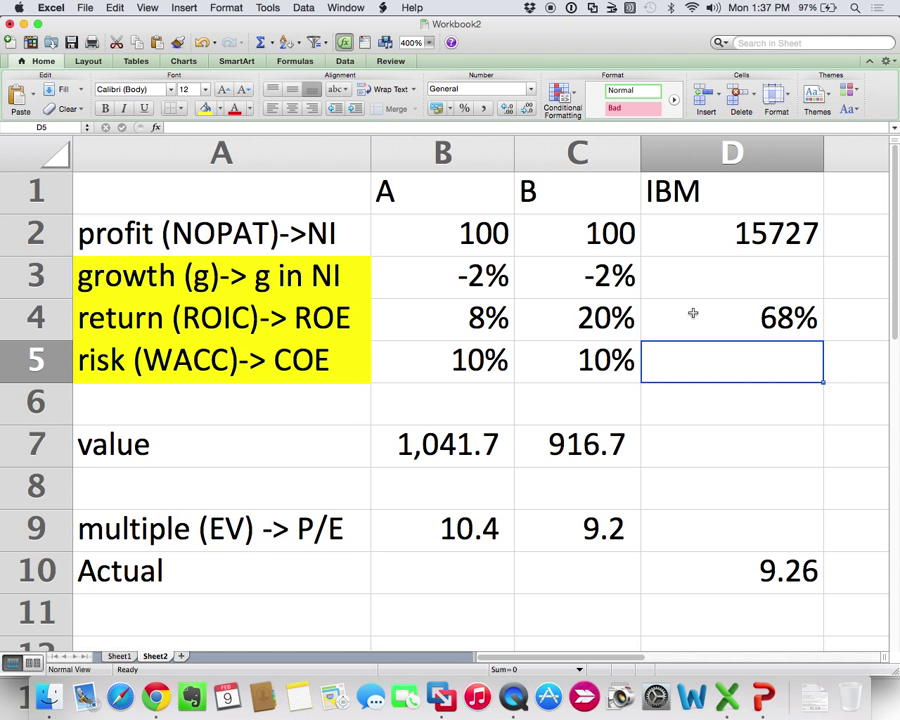
Switch to the Bloomberg terminal, run WACC for IBM and review the Cost of Equity inputs, including the risk-free rate.
key("super+Tab")
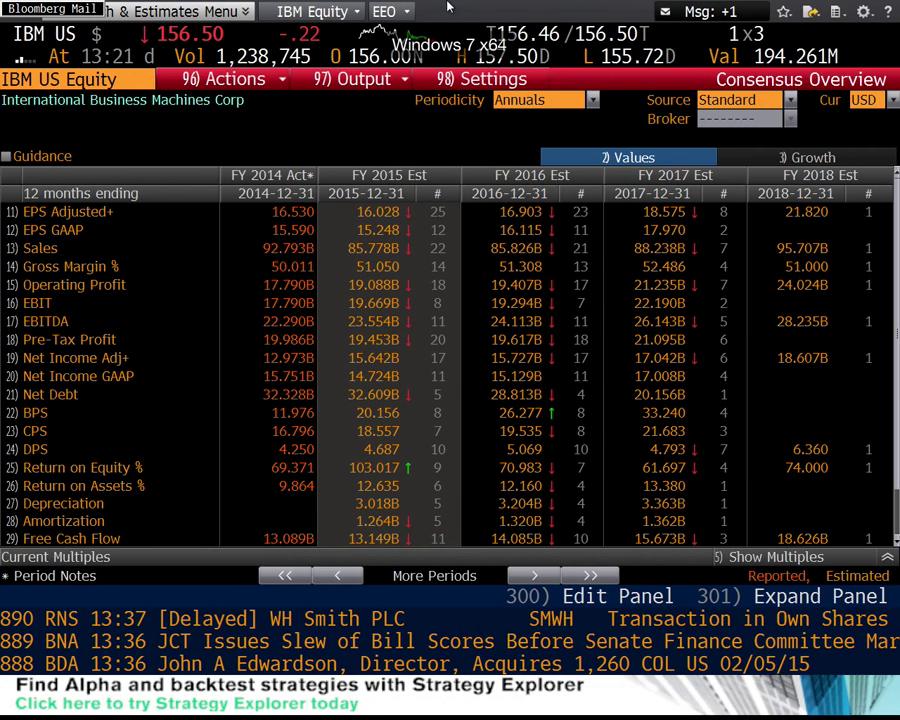
left_click(47, 38)
type("WACC")
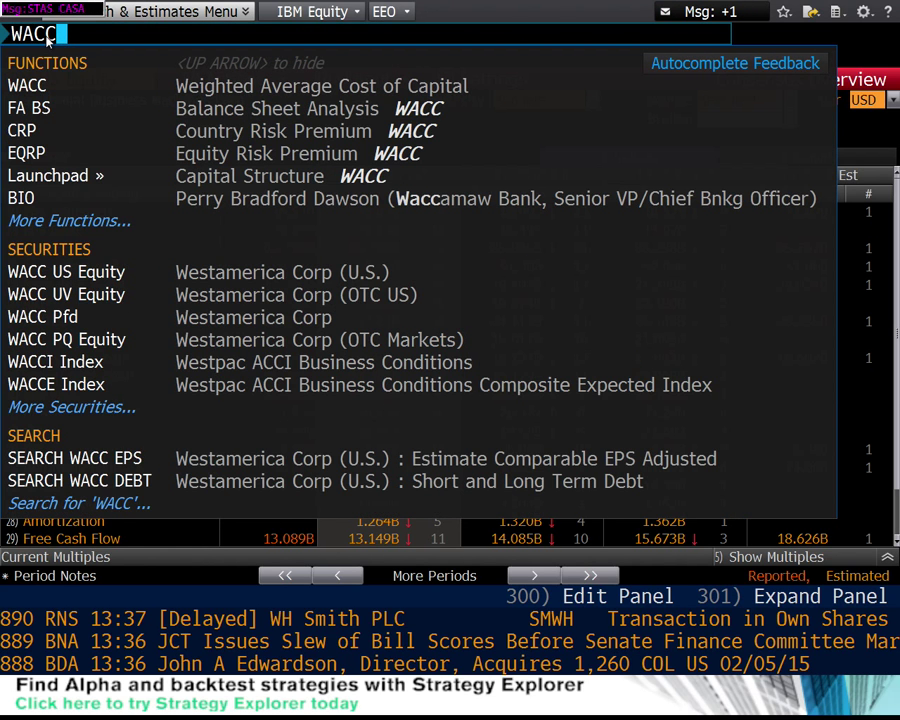
key("Return")
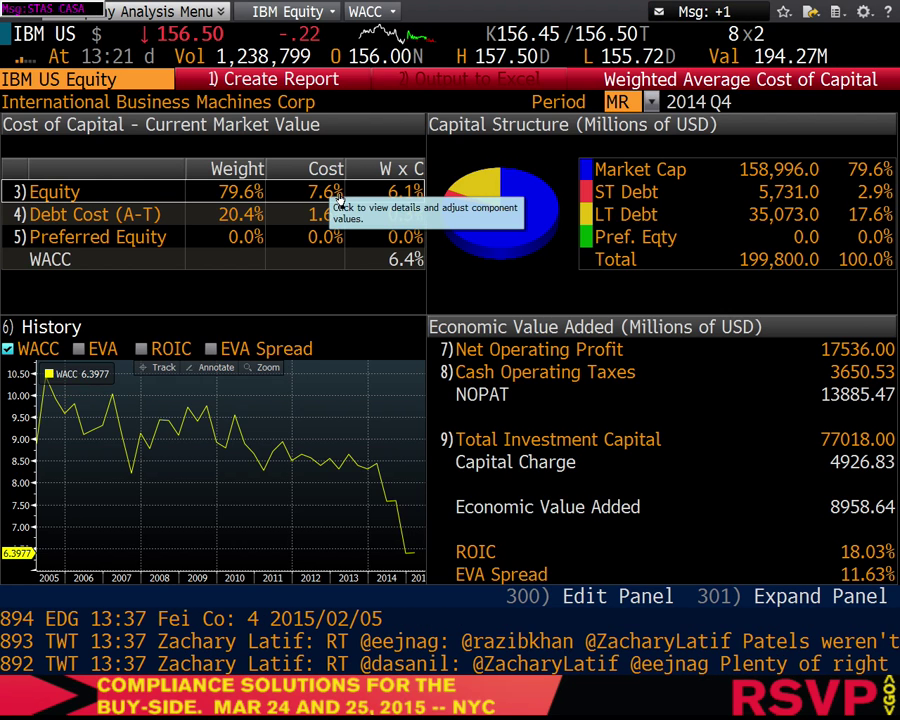
left_click(338, 198)
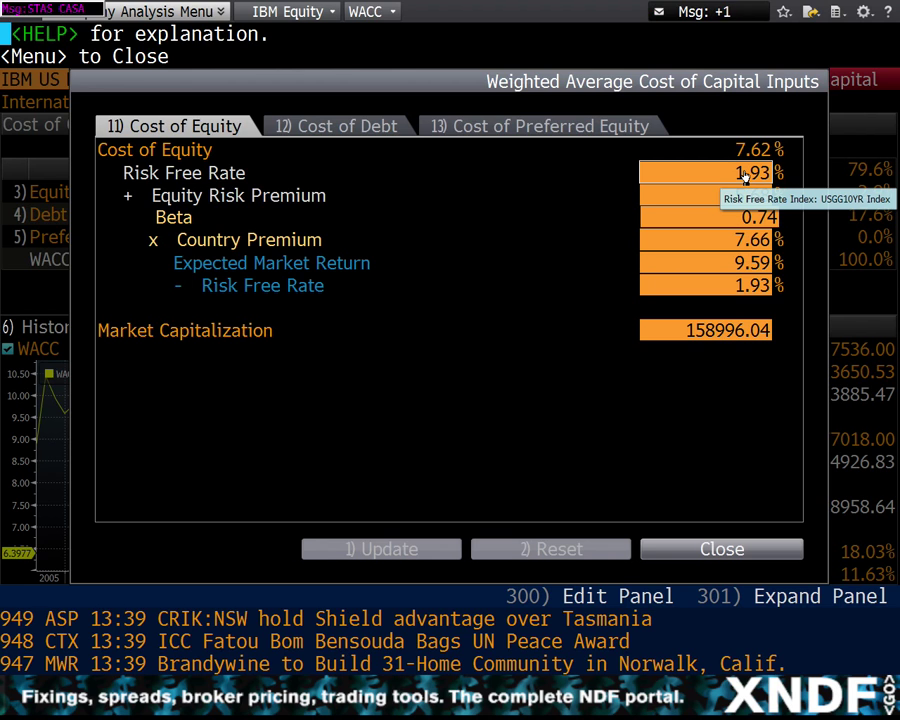
left_click(749, 556)
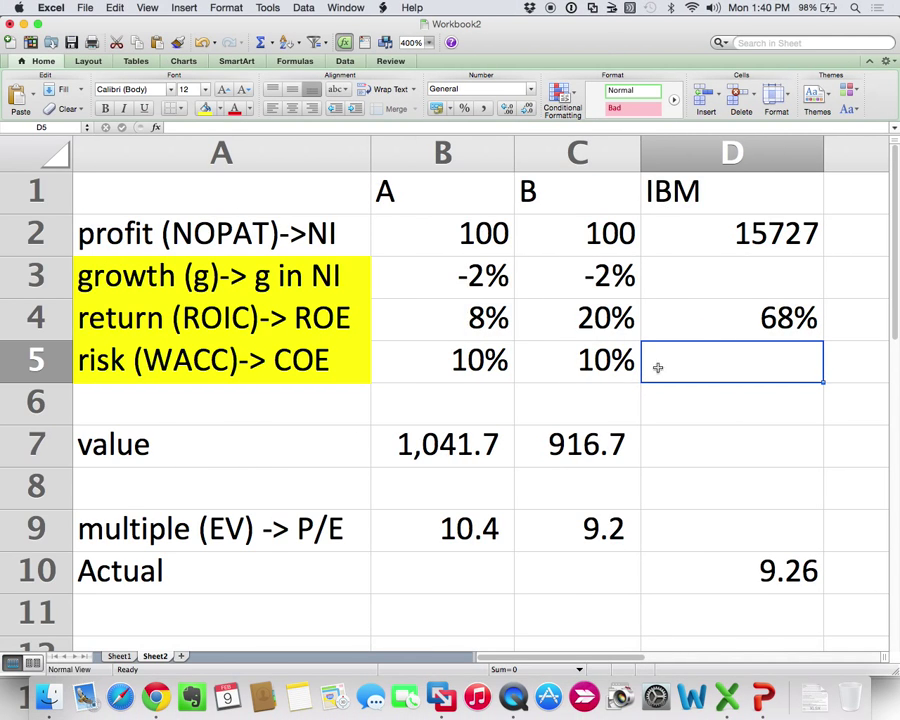
In Excel, enter IBM's cost of equity in D5, correcting the entry to 7.6%.
type("7.7")
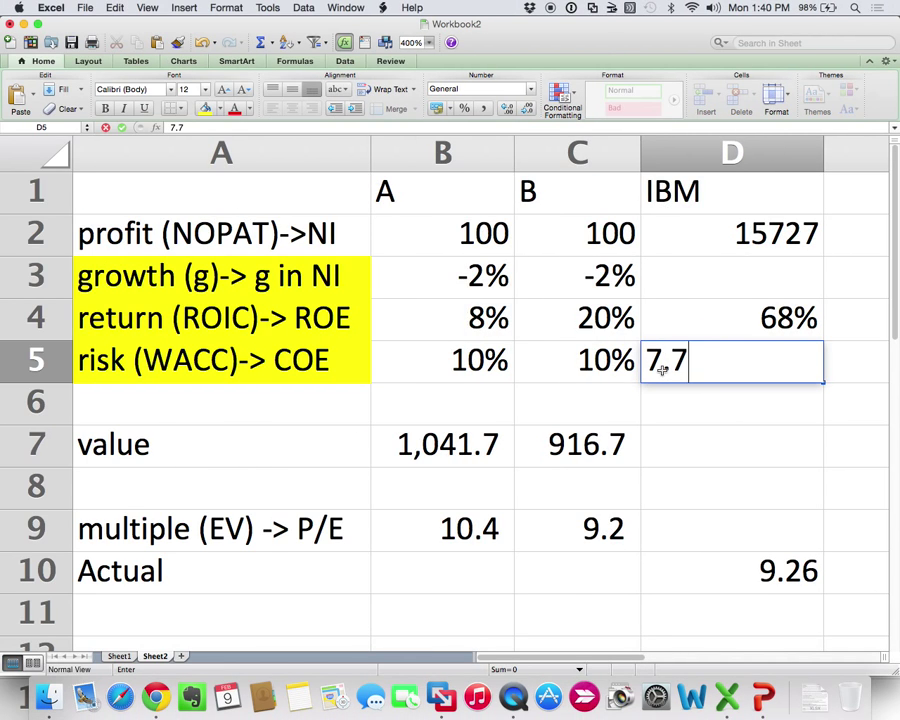
key("Return")
left_click(662, 375)
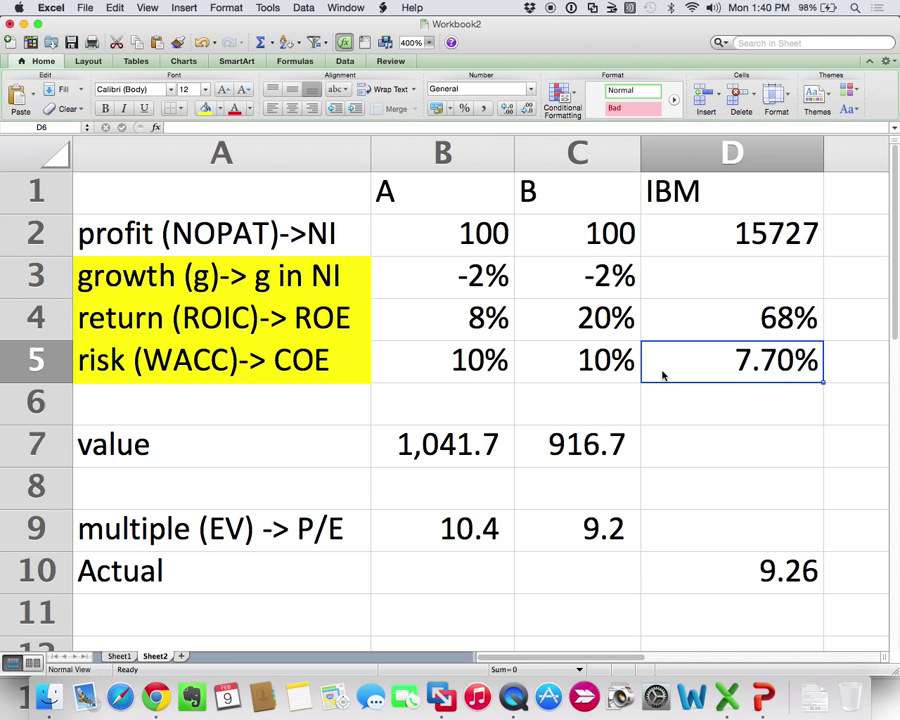
type("7.6")
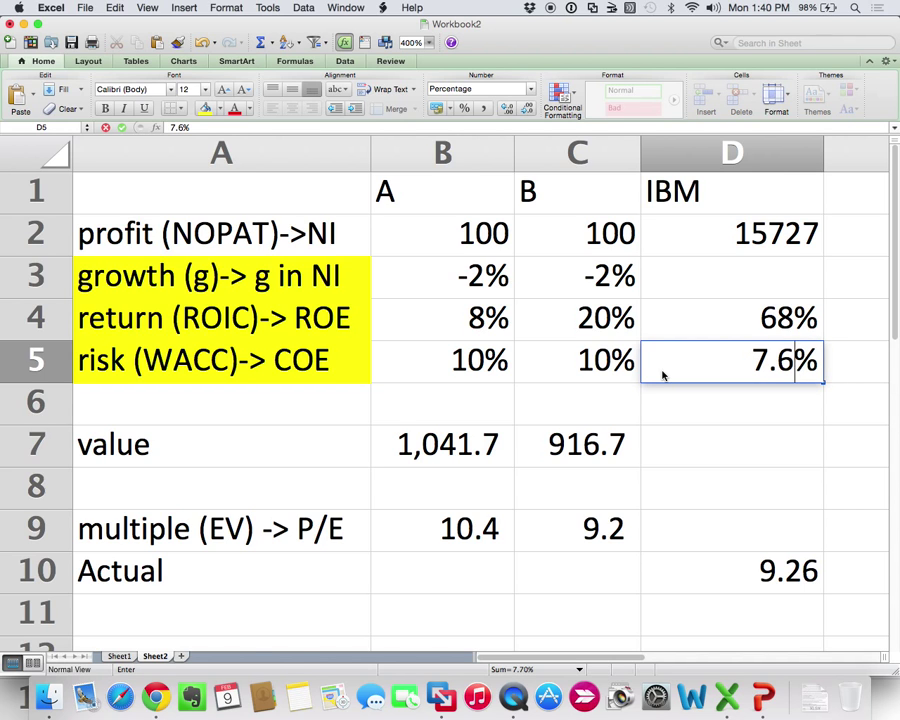
key("Return")
Copy company B's value and multiple formulas from C7:C9 into IBM's column starting at D7.
left_click_drag(583, 445, 580, 517)
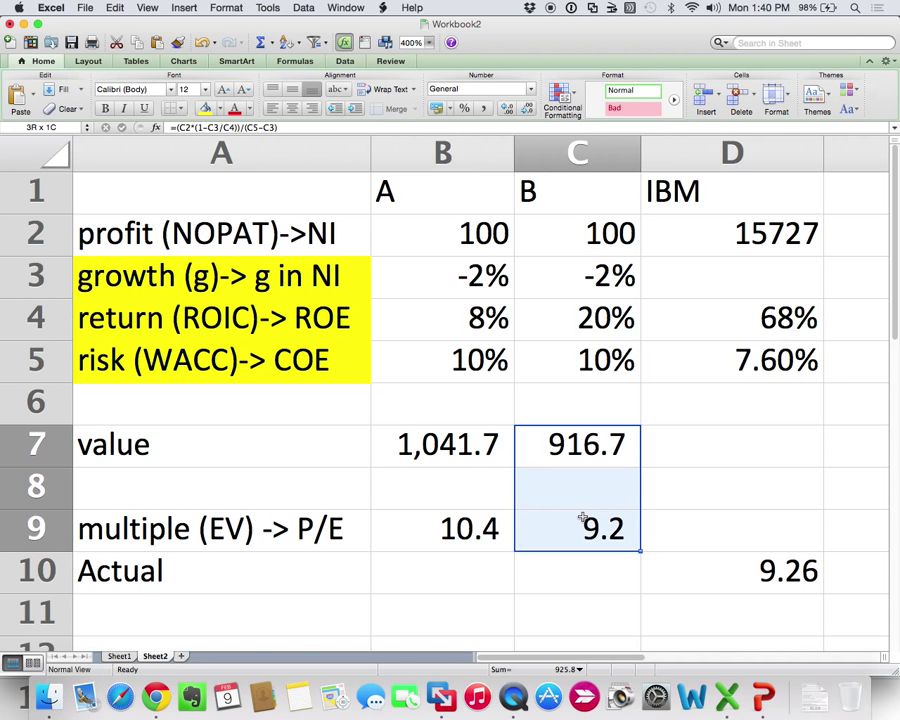
key("super+c")
left_click(696, 456)
key("super+v")
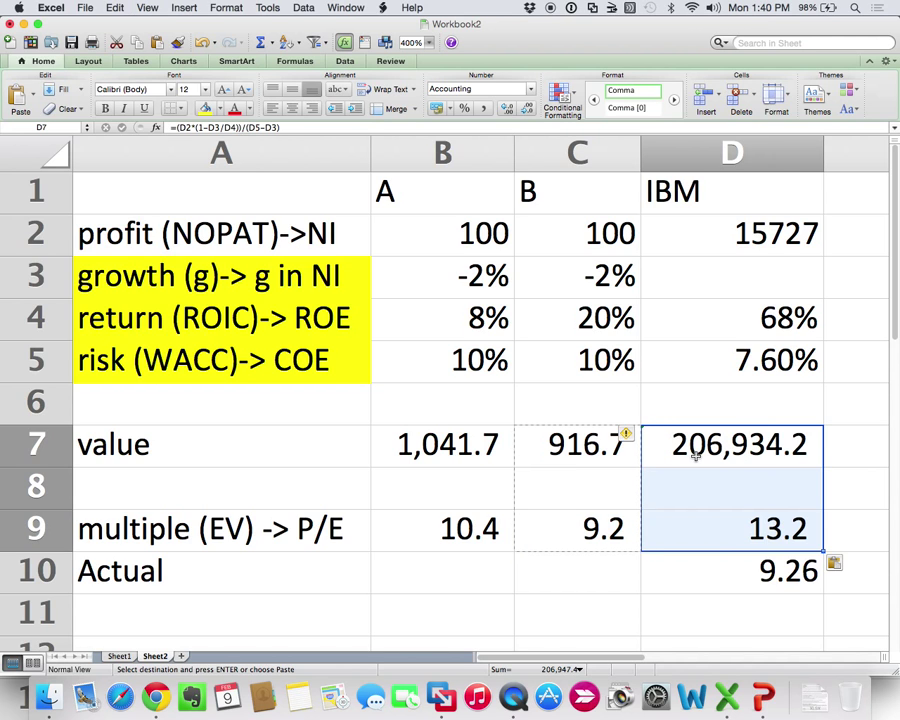
left_click(787, 541)
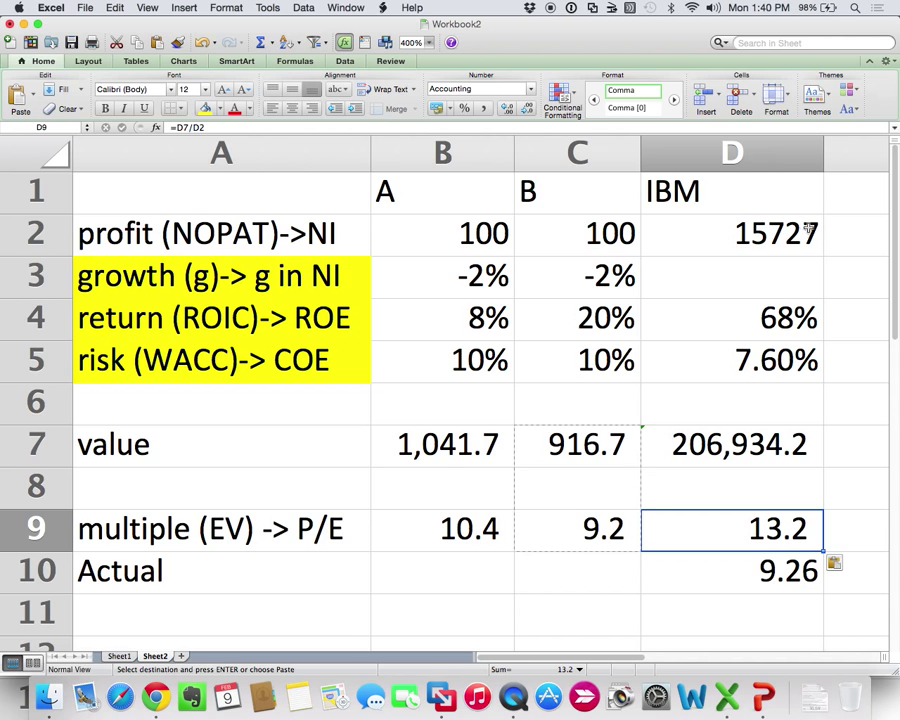
Try net income growth rates of -2%, -3% and -4% for IBM in D3.
left_click(749, 283)
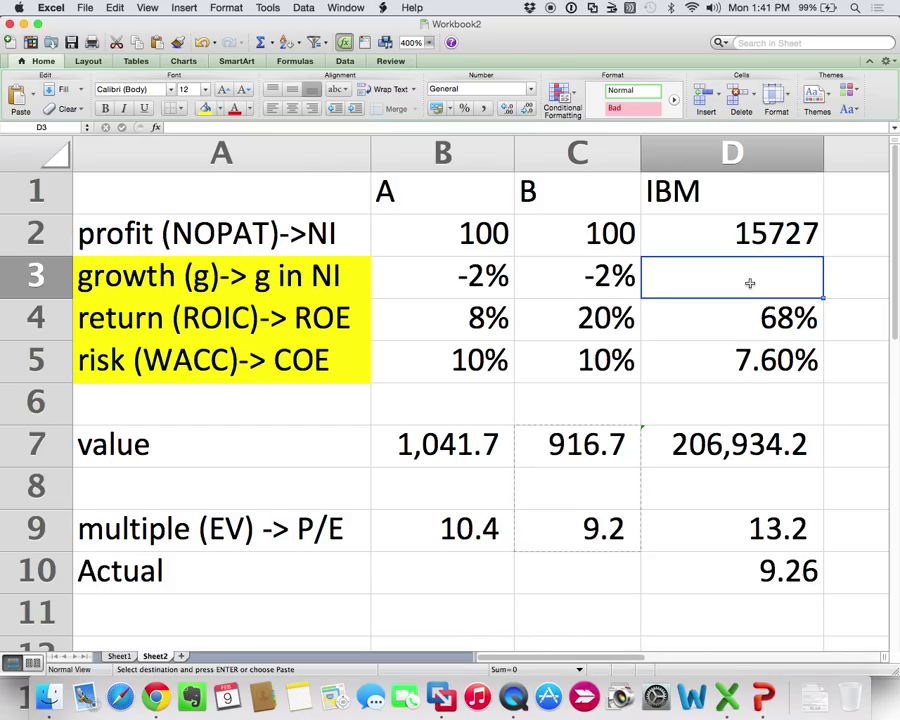
type("-2%")
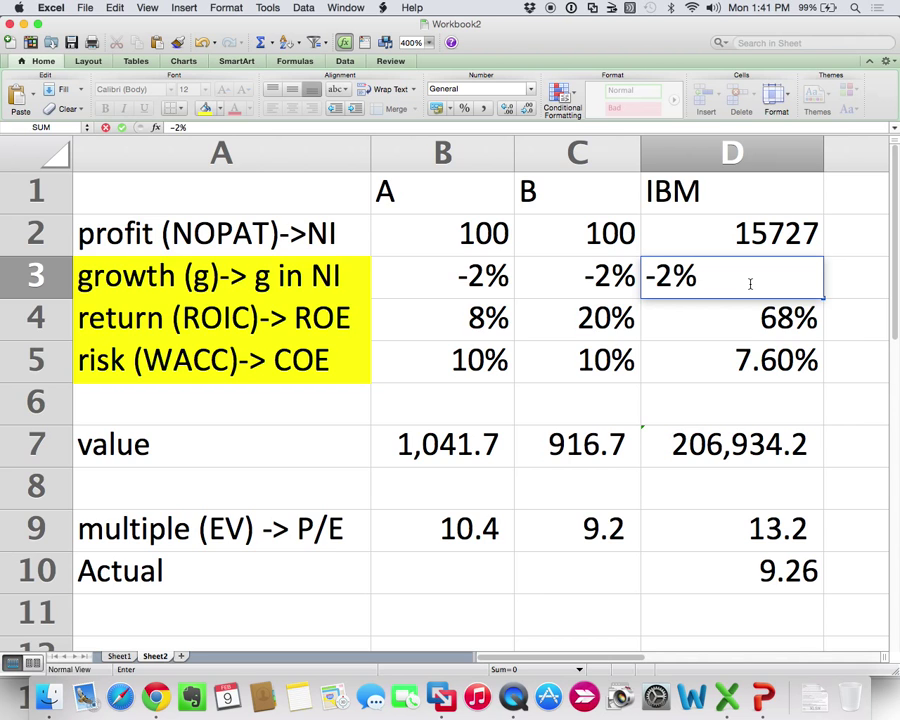
key("Return")
left_click(750, 284)
type("-")
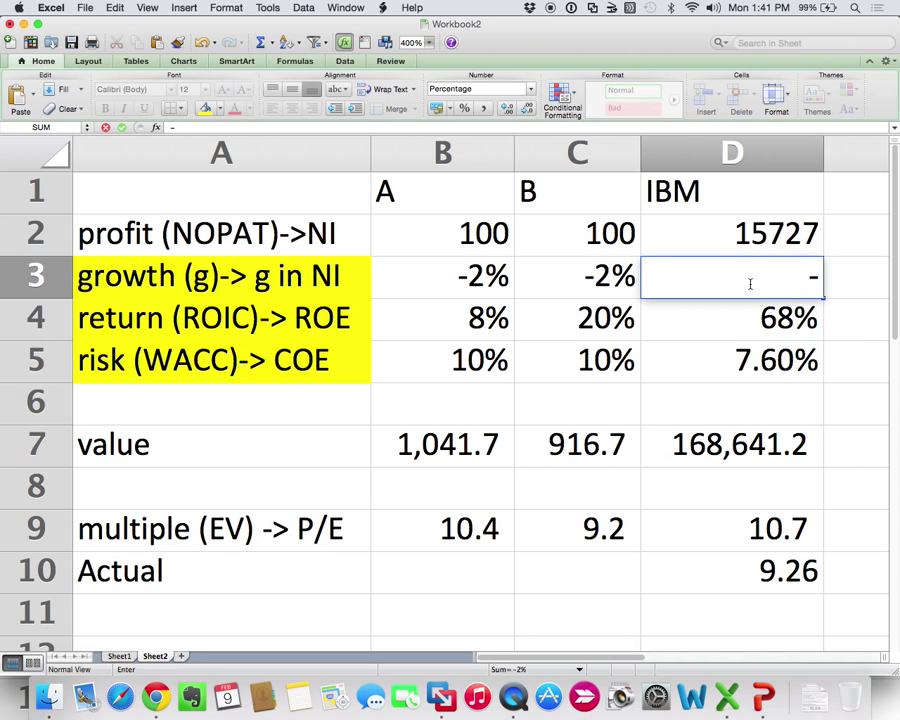
type("3%")
key("Return")
left_click(750, 284)
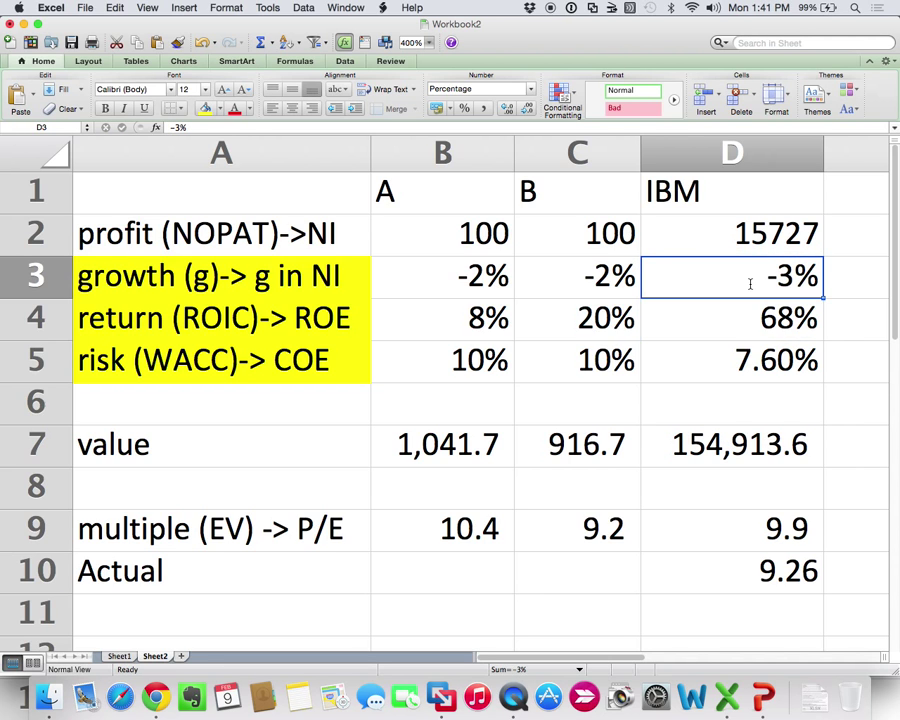
type("-4%")
key("Return")
Set IBM's net income growth rate in D3 to -3.5%.
left_click(750, 284)
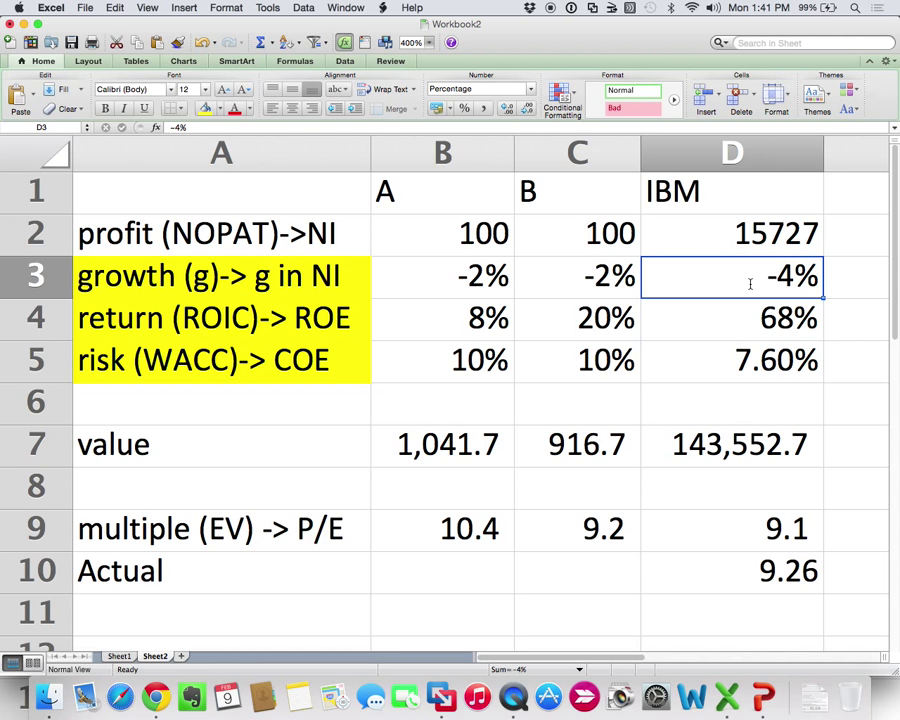
type("-3.5")
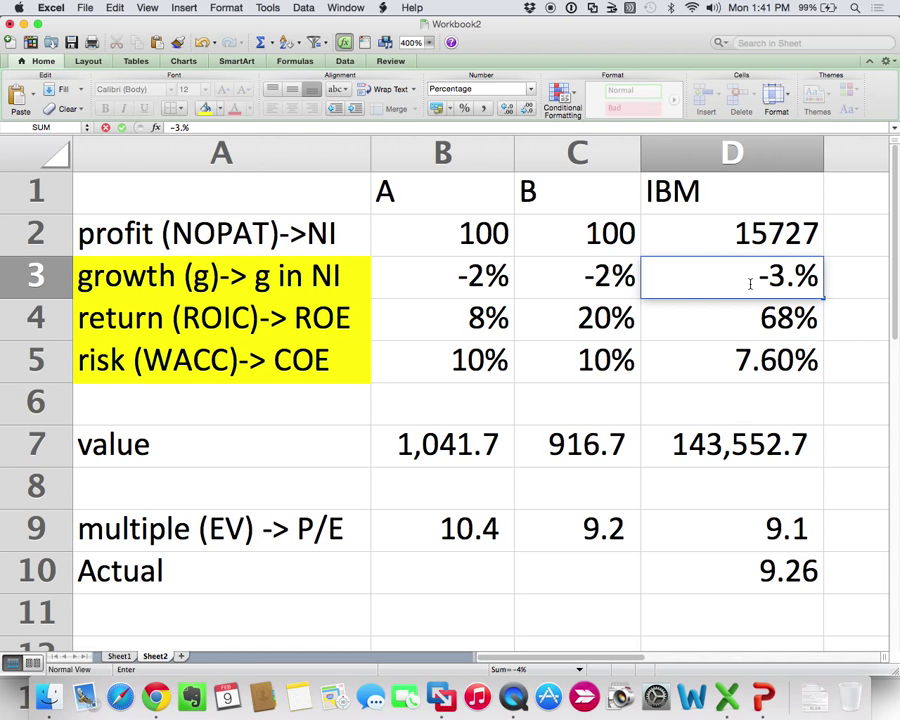
key("Return")
left_click(750, 284)
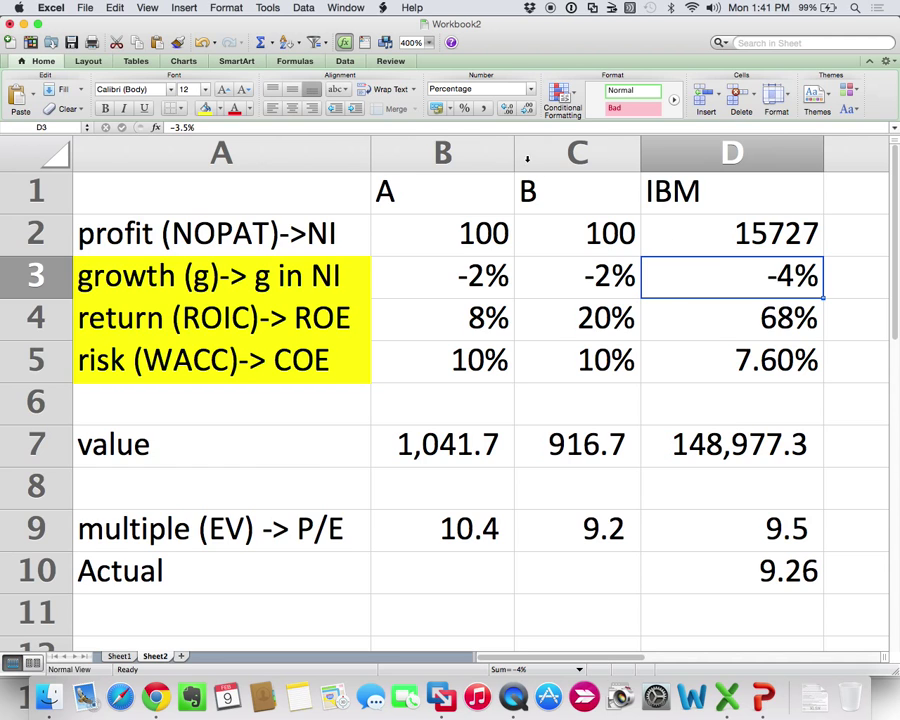
Display IBM's net income growth rate in D3 with two decimals and try -3.3%.
left_click(505, 107)
left_click(505, 107)
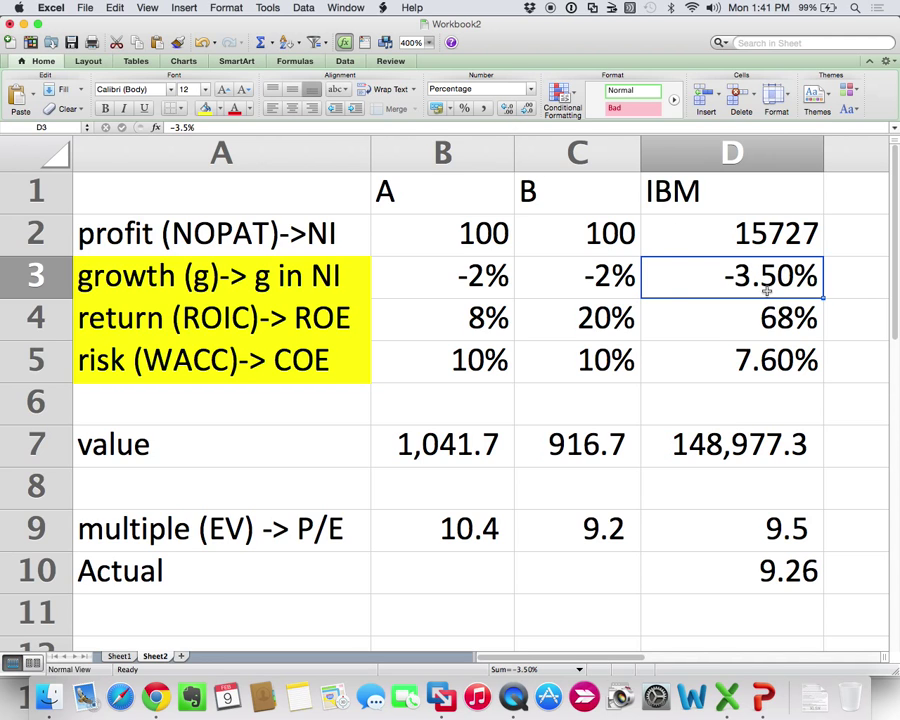
type("-3.3")
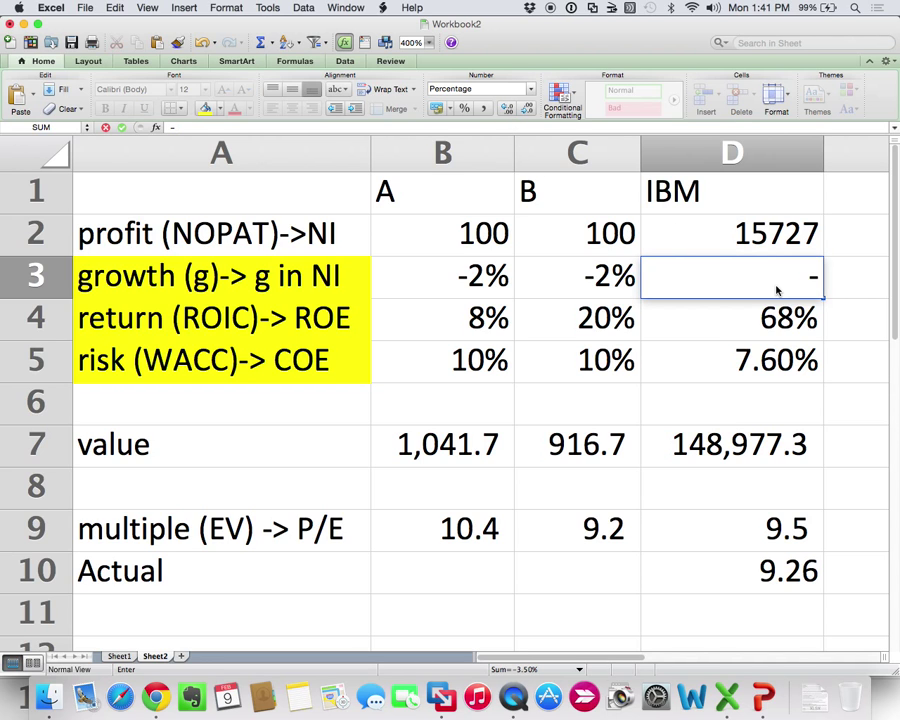
key("Return")
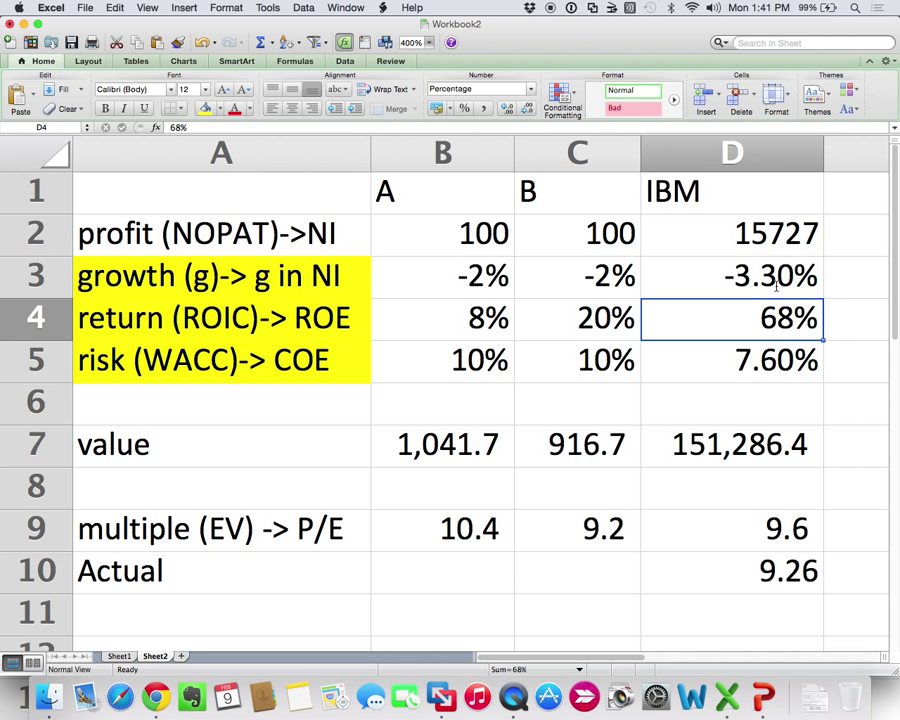
Set IBM's growth rate in D3 to -3.7% and compare the computed P/E in D9 with the actual multiple in D10.
left_click(777, 288)
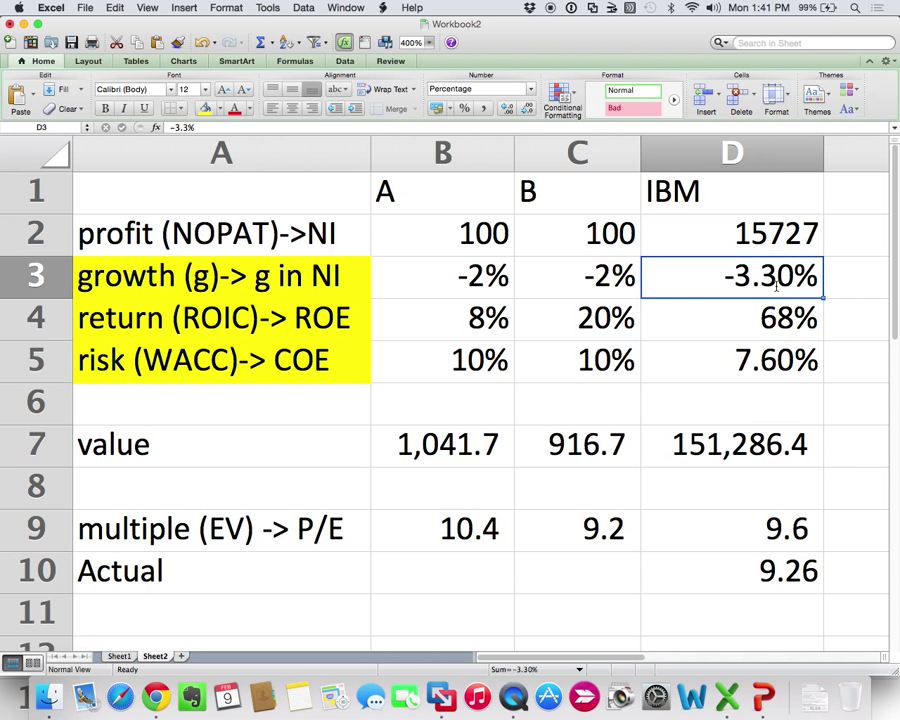
type("-3.")
type("7")
key("Return")
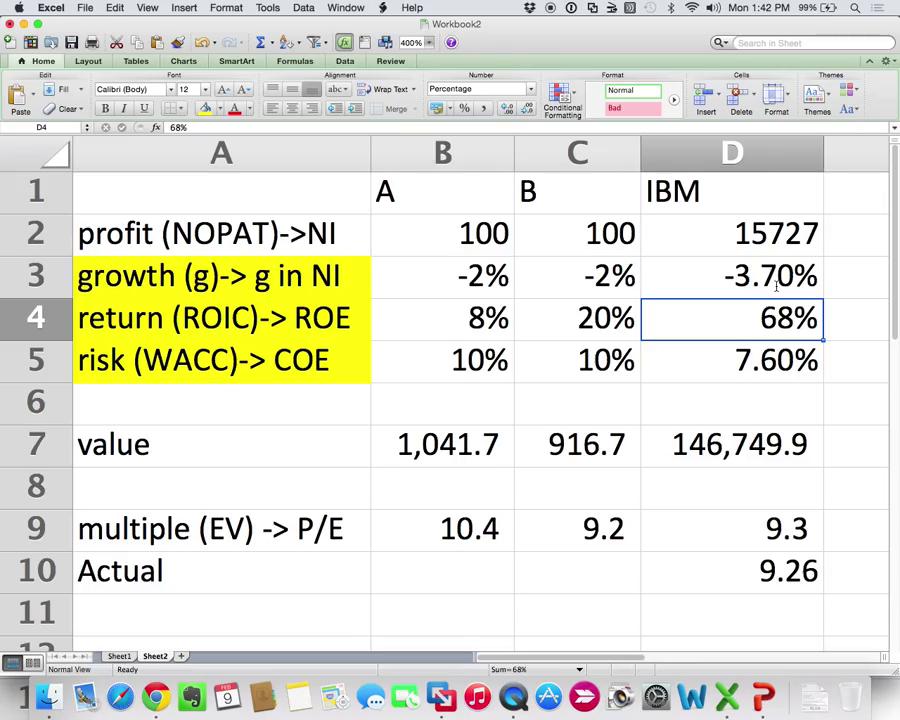
left_click_drag(755, 522, 754, 566)
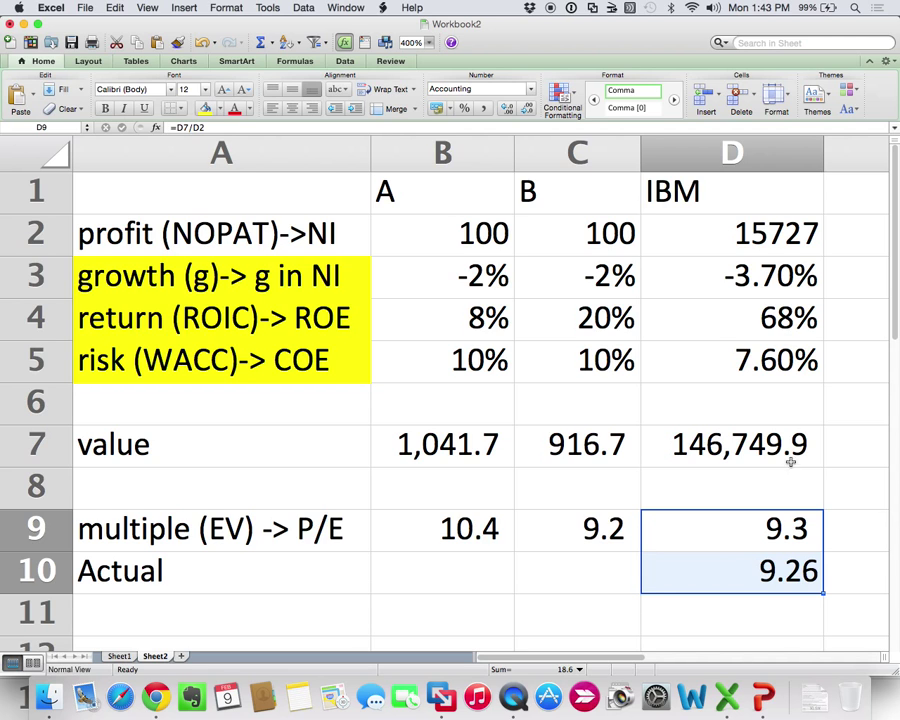
left_click(743, 275)
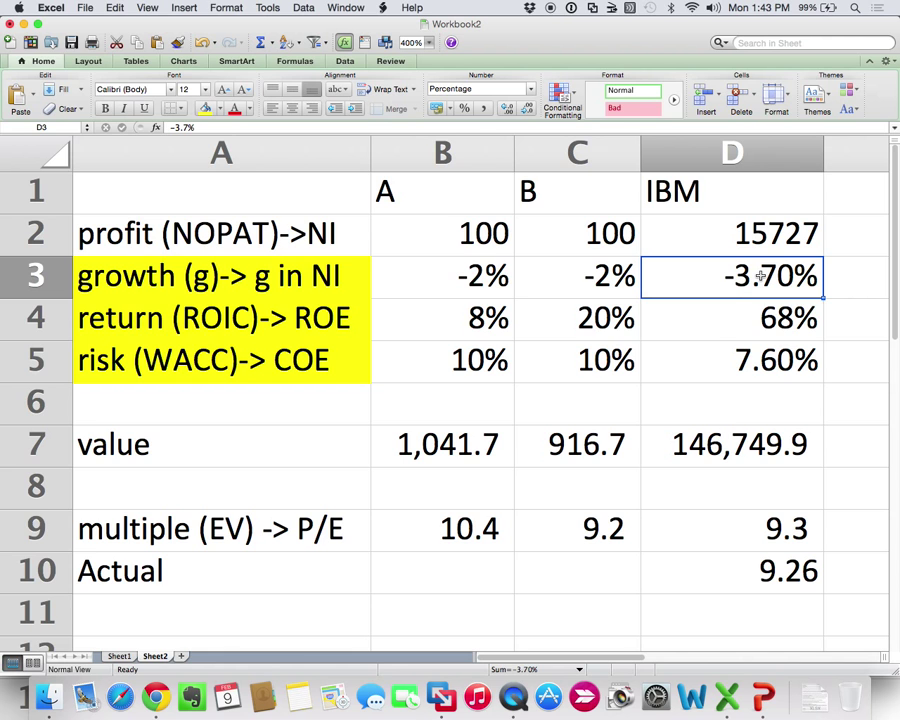
Switch to the Bloomberg terminal and open IBM's security description (DES) to check its market cap and P/E.
key("super+Tab")
key("super+Tab")
key("super+Tab")
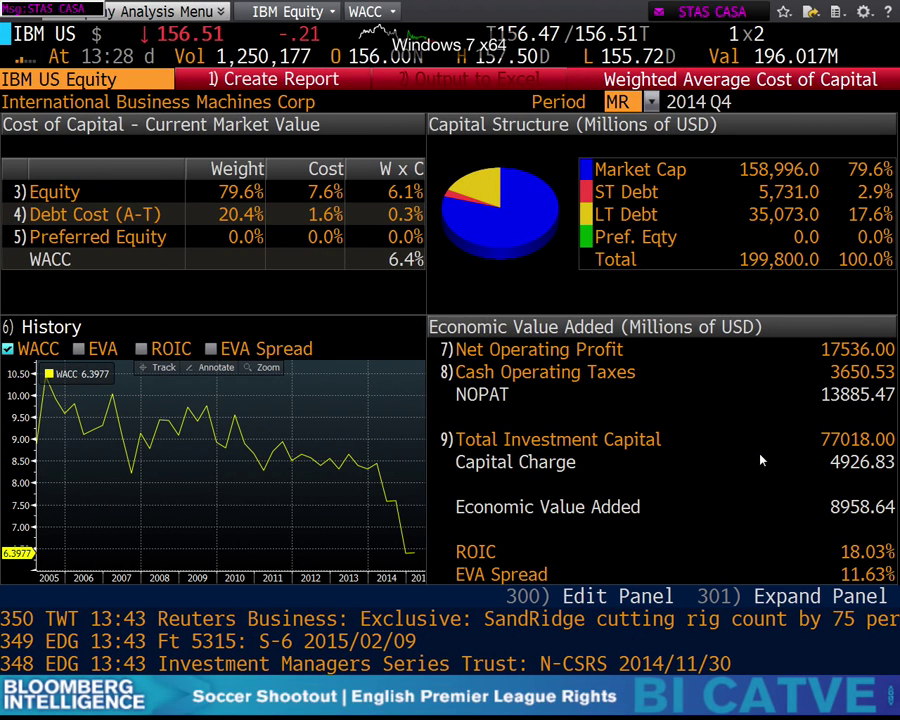
type("DES")
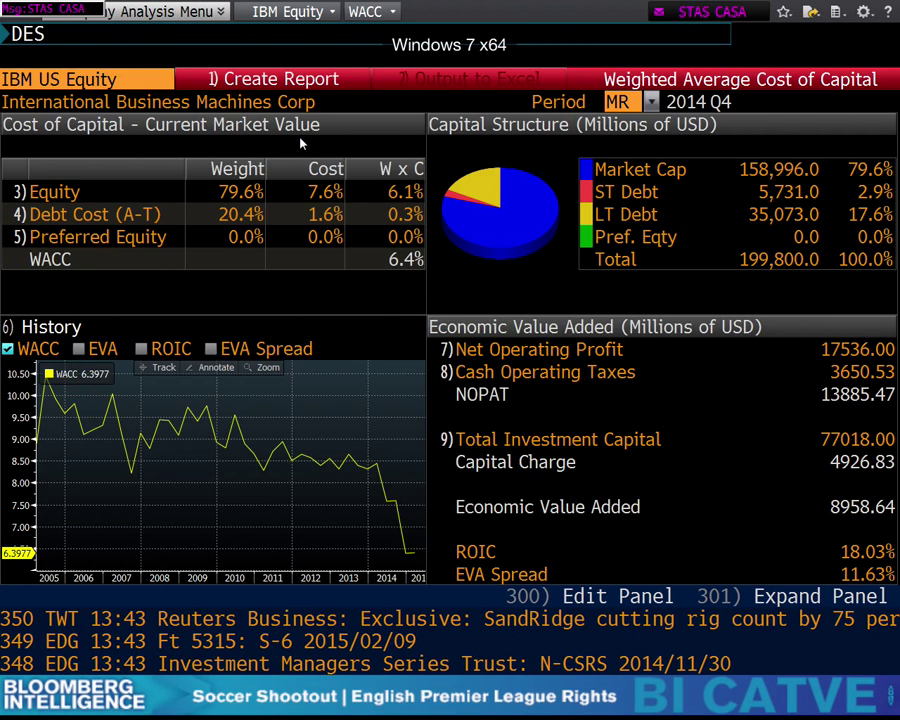
key("Return")
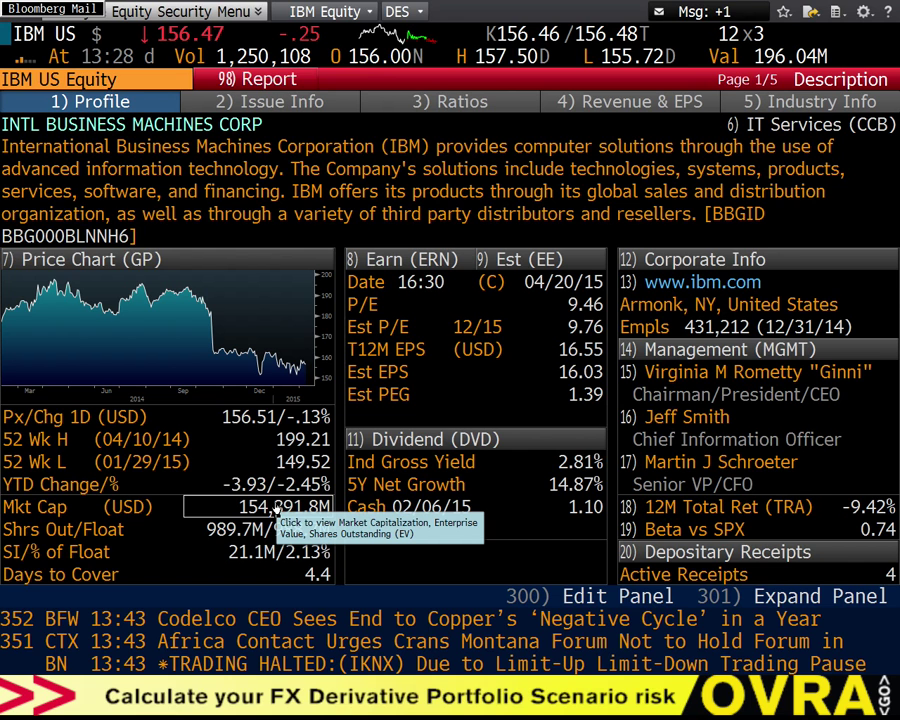
Open IBM's relative valuation (RV) comp sheet and use Bloomberg as the comp source to examine peers' P/E multiples.
type("RV")
key("Return")
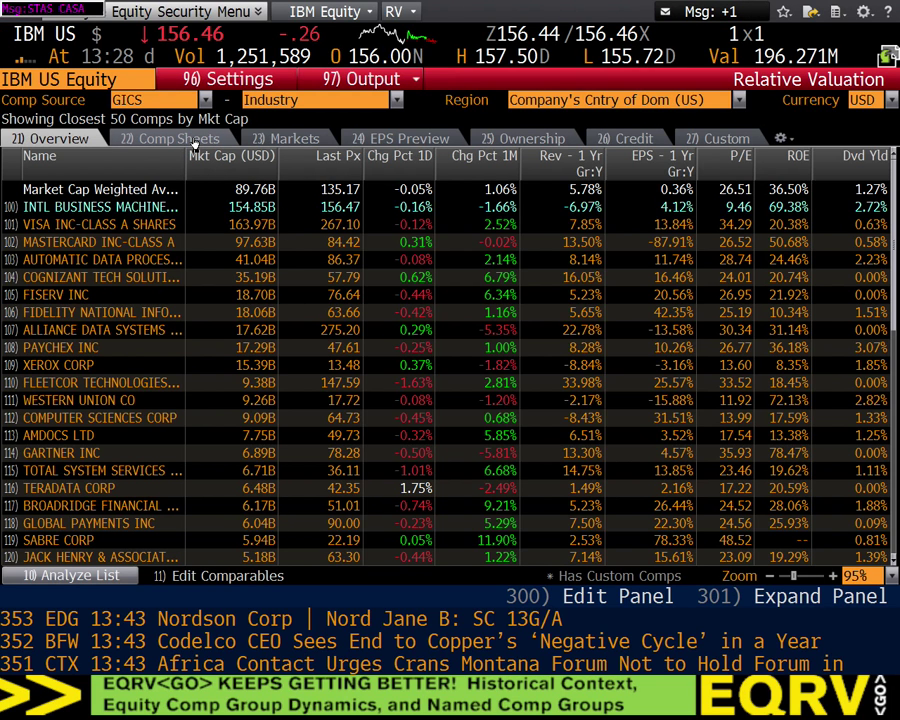
left_click(195, 142)
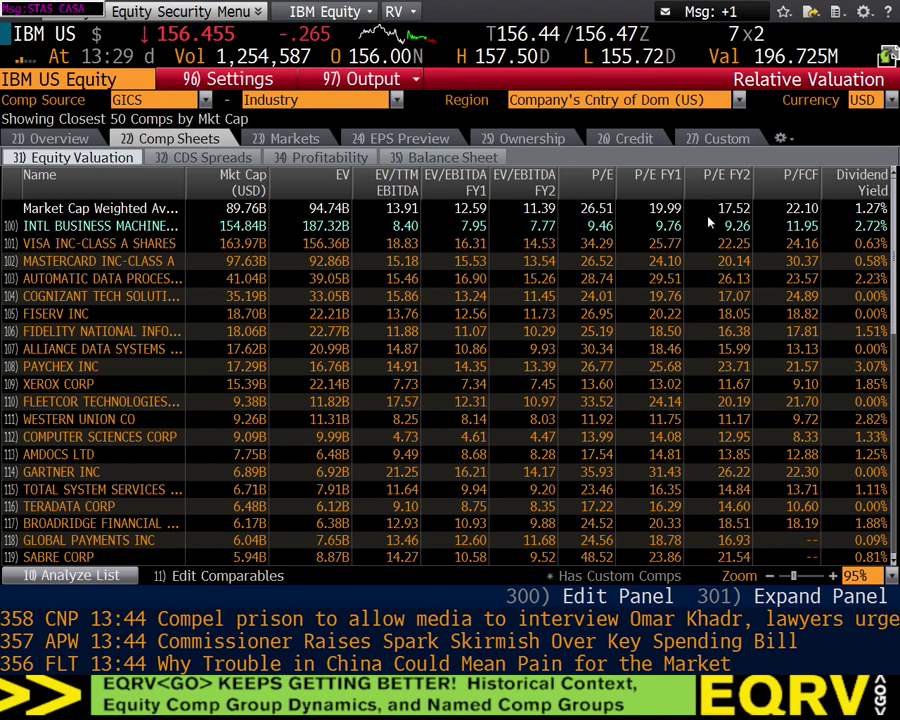
left_click(191, 355)
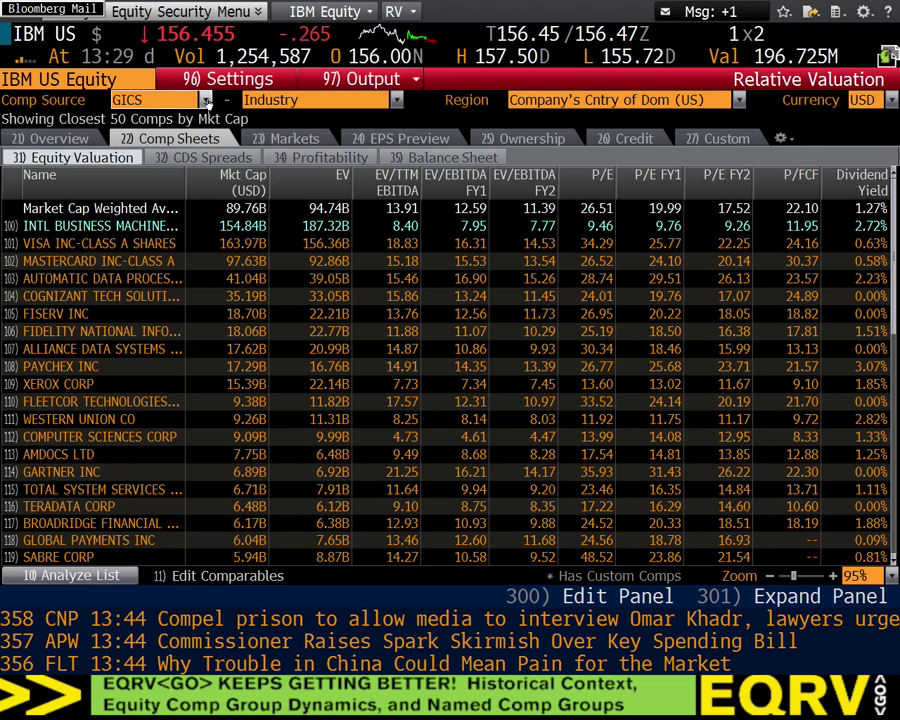
left_click(205, 100)
left_click(202, 153)
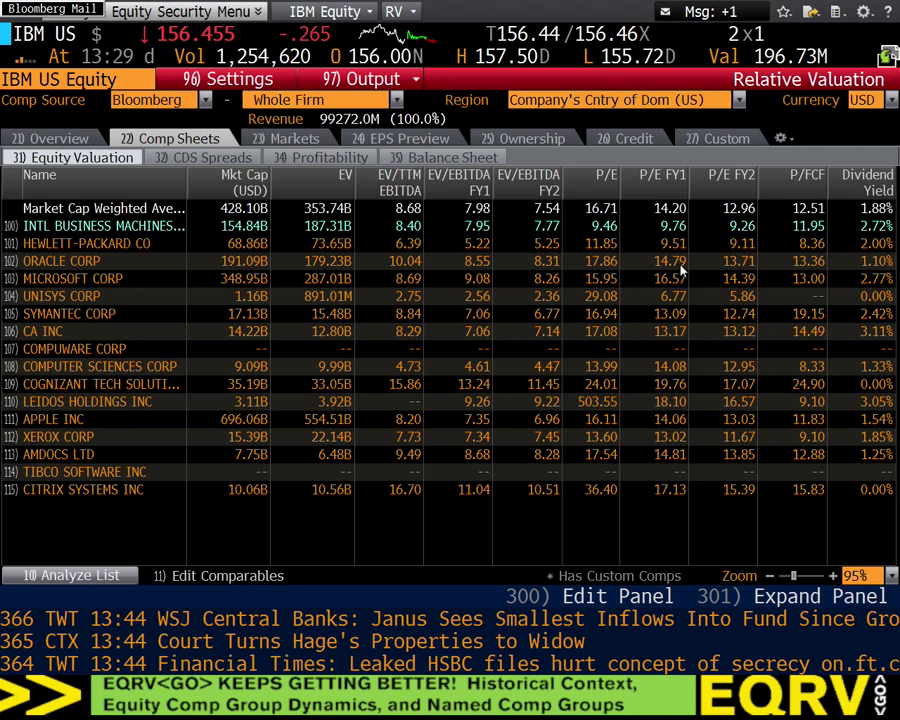
mouse_move(400, 199)
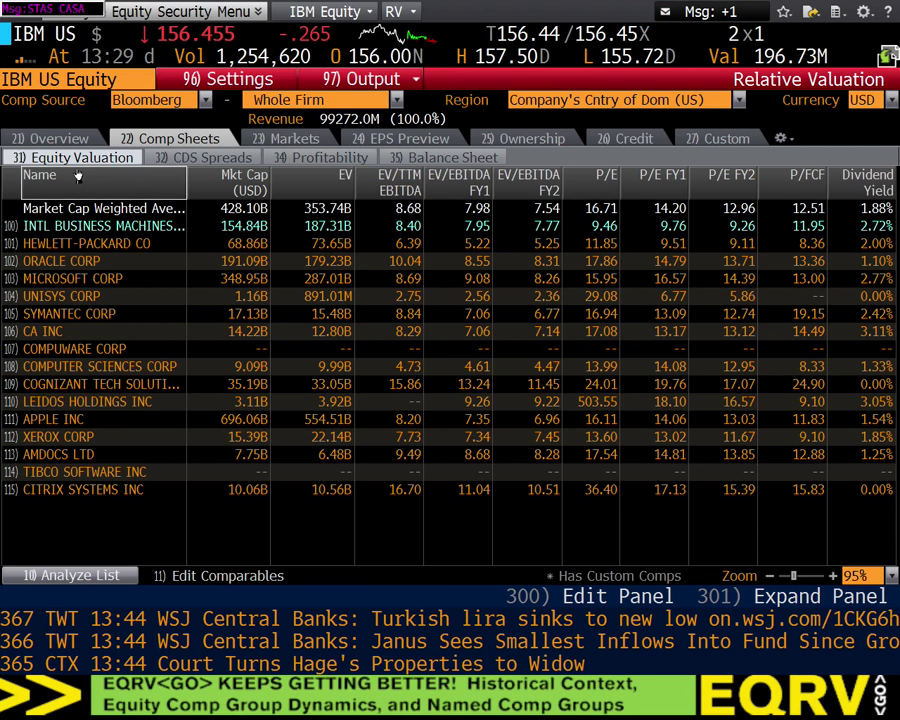
Look up Oracle and load the ORCL US Equity security.
type("ORAV")
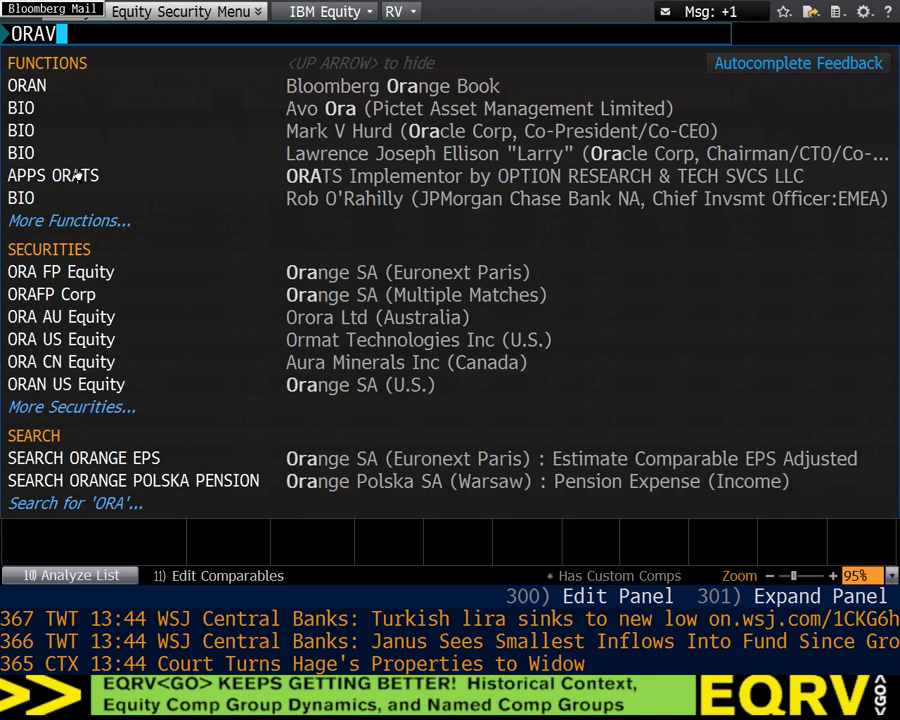
key("BackSpace")
type("CL")
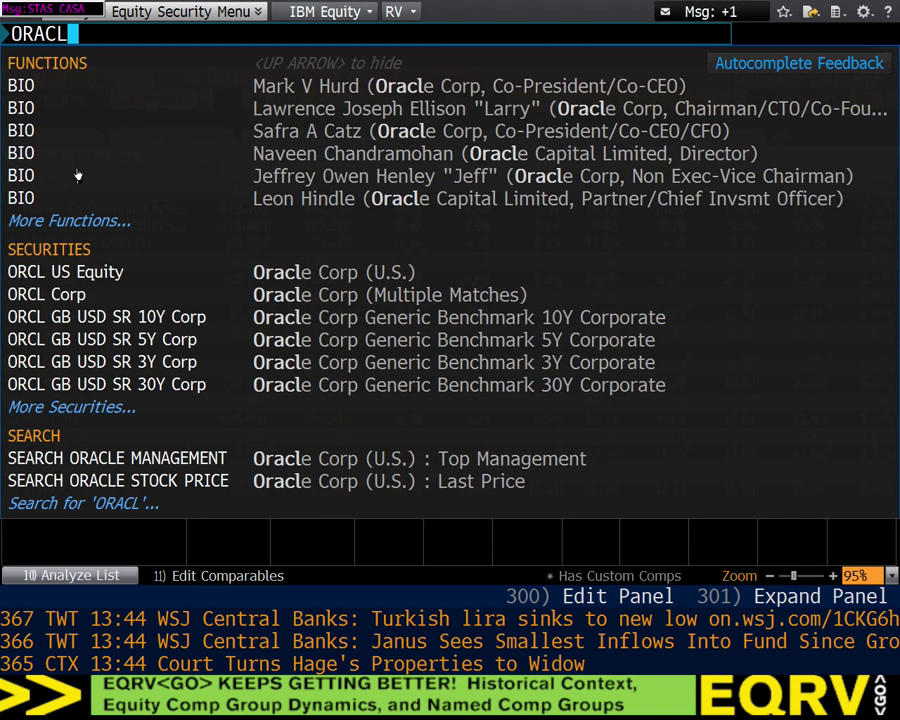
key("Down")
key("Down")
key("Down")
key("Down")
key("Down")
key("Down")
key("Down")
key("Return")
key("Return")
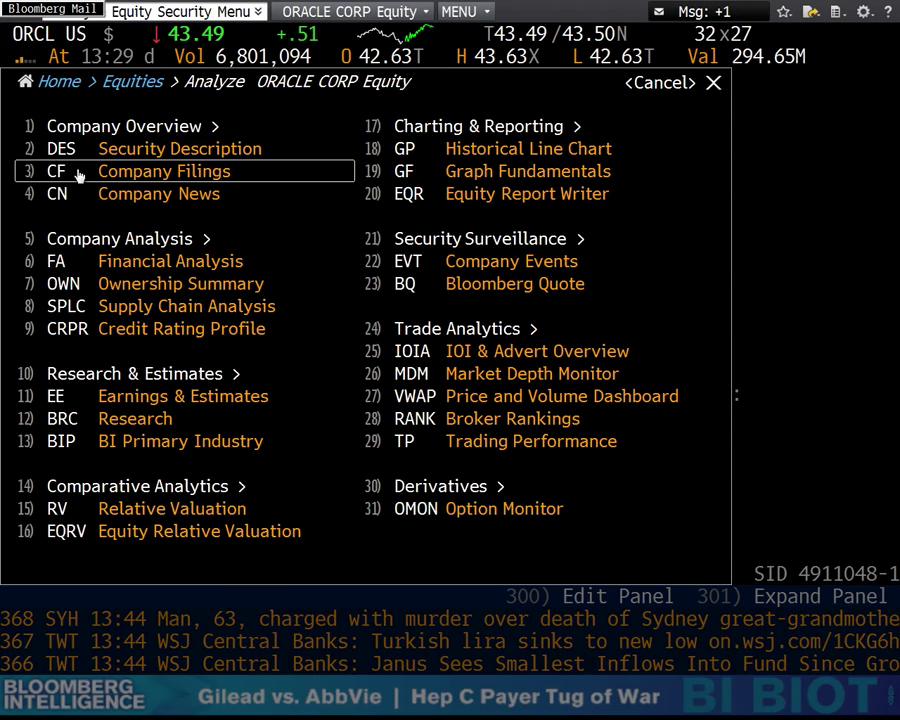
Open Oracle's consensus overview (EEO) and hide the current multiples to examine the return on equity estimates.
type("EEO")
key("Return")
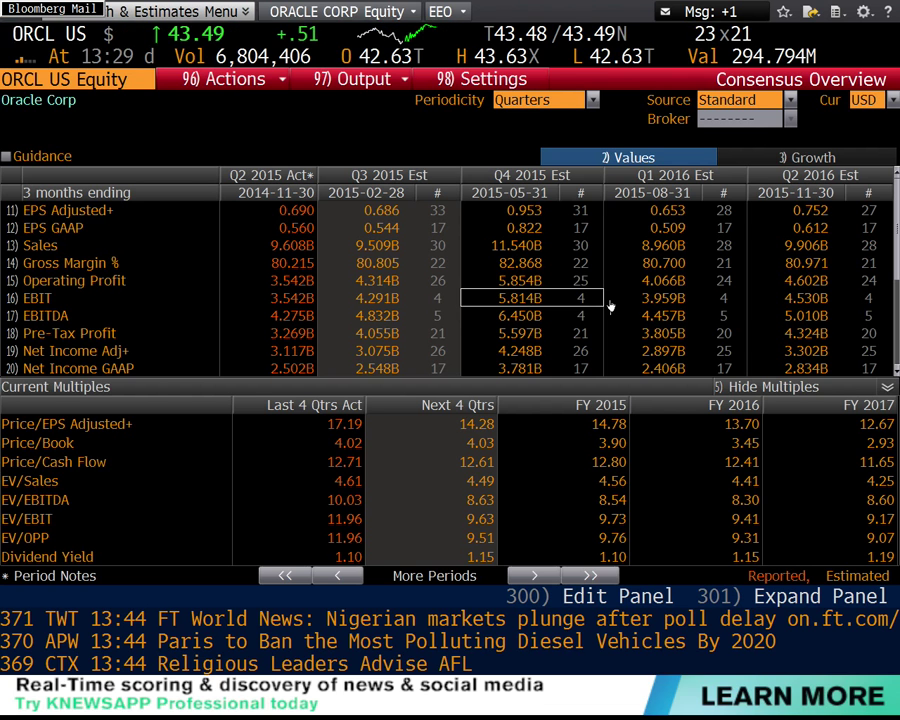
left_click(887, 385)
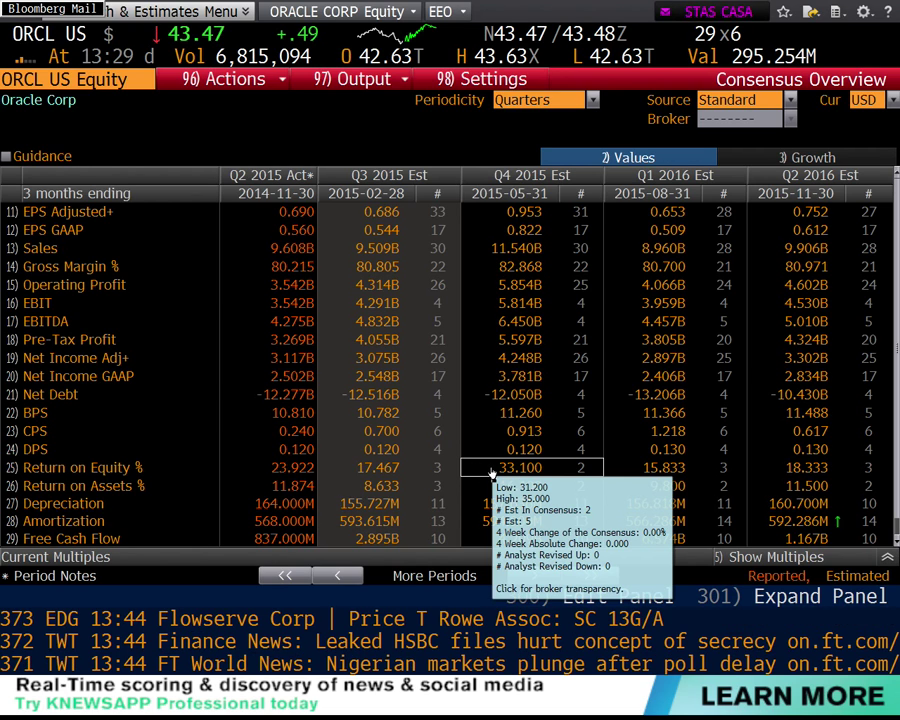
mouse_move(790, 467)
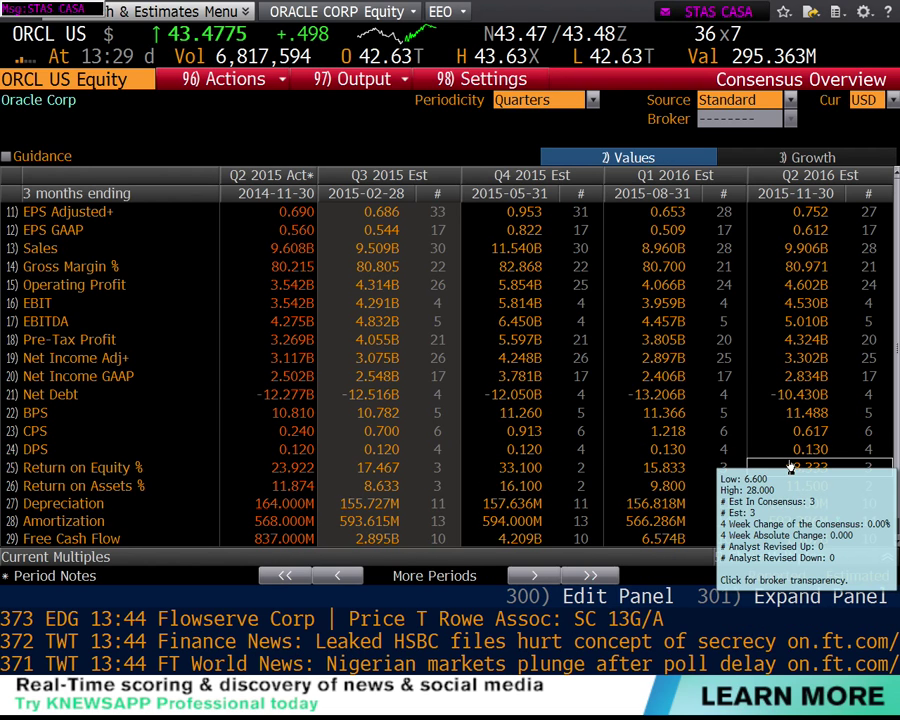